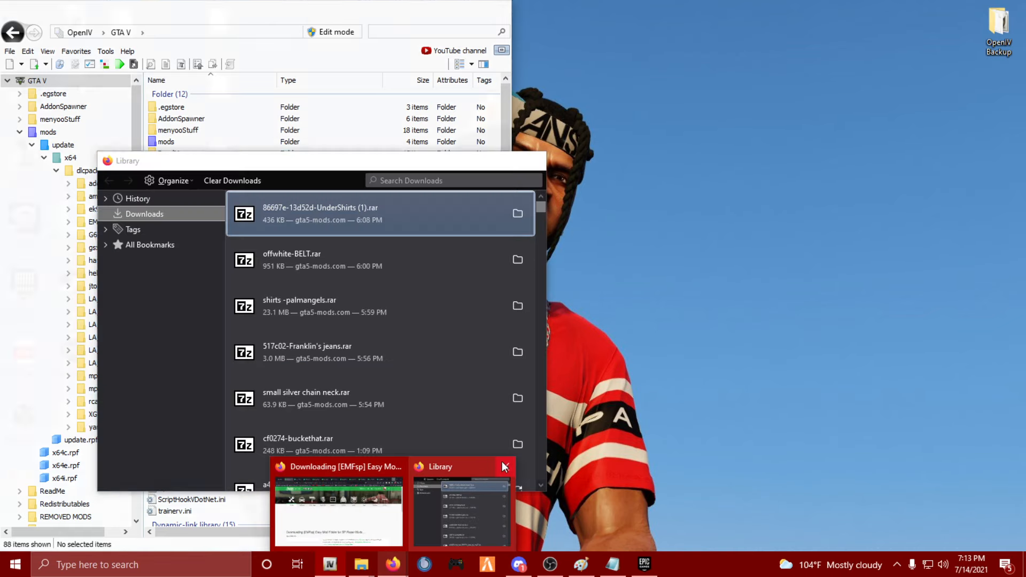
# Close the downloads Library window and bring up the EMFsp Easy Mod Folder download page in Firefox.
pyautogui.click(503, 466)
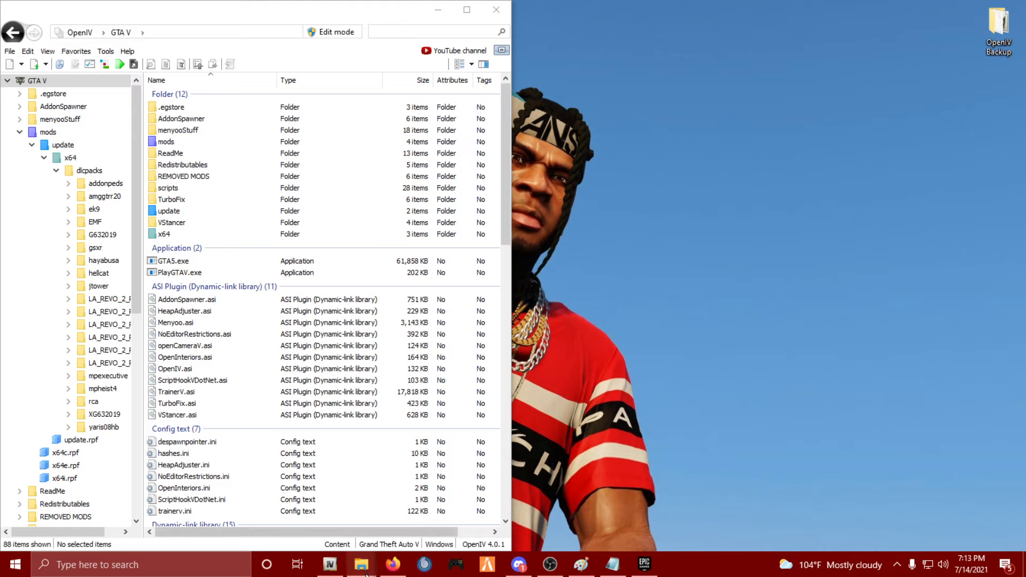
pyautogui.moveTo(333, 570)
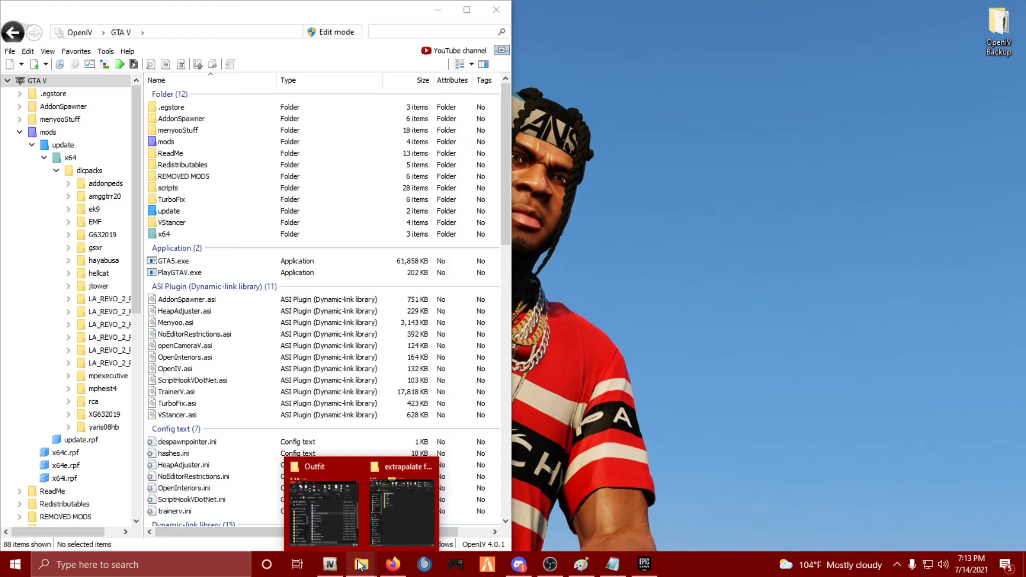
pyautogui.click(393, 565)
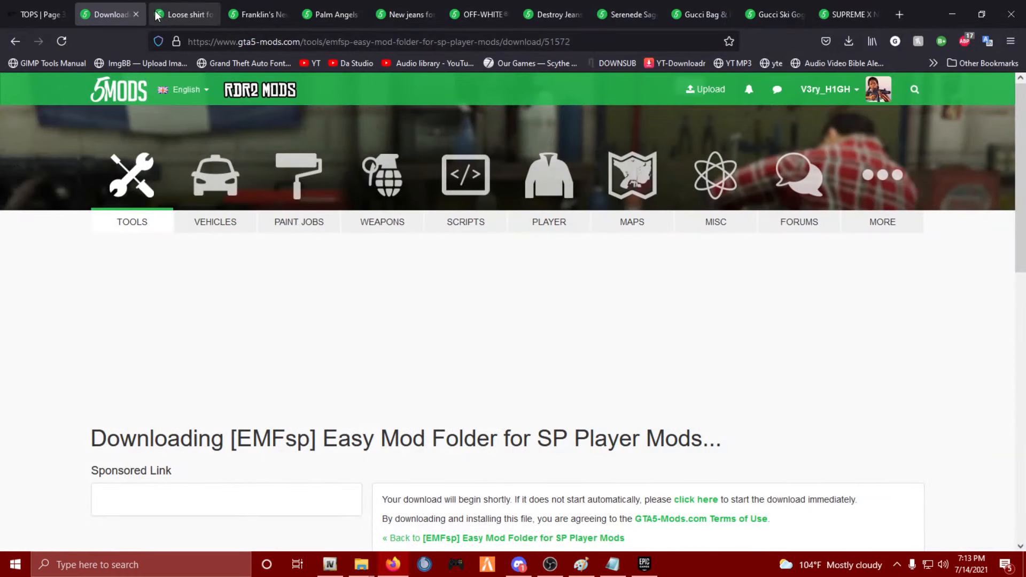
pyautogui.click(163, 13)
pyautogui.click(111, 3)
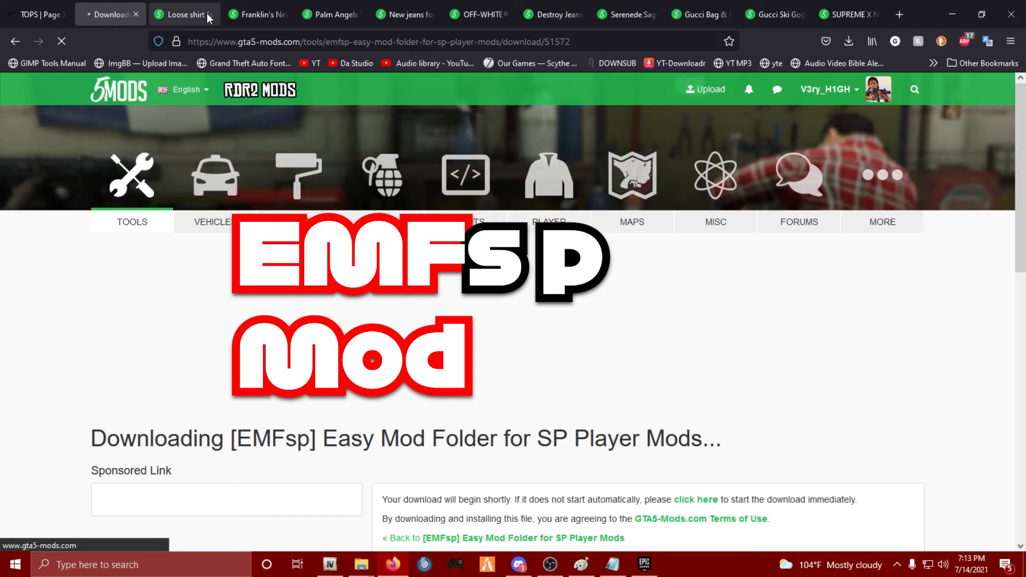
# Review the open GTA5-Mods pages one by one, from Loose shirt for Franklin to the Supreme X New Era headbands, and minimize the browser.
pyautogui.click(190, 14)
pyautogui.scroll(1, 256, 160)
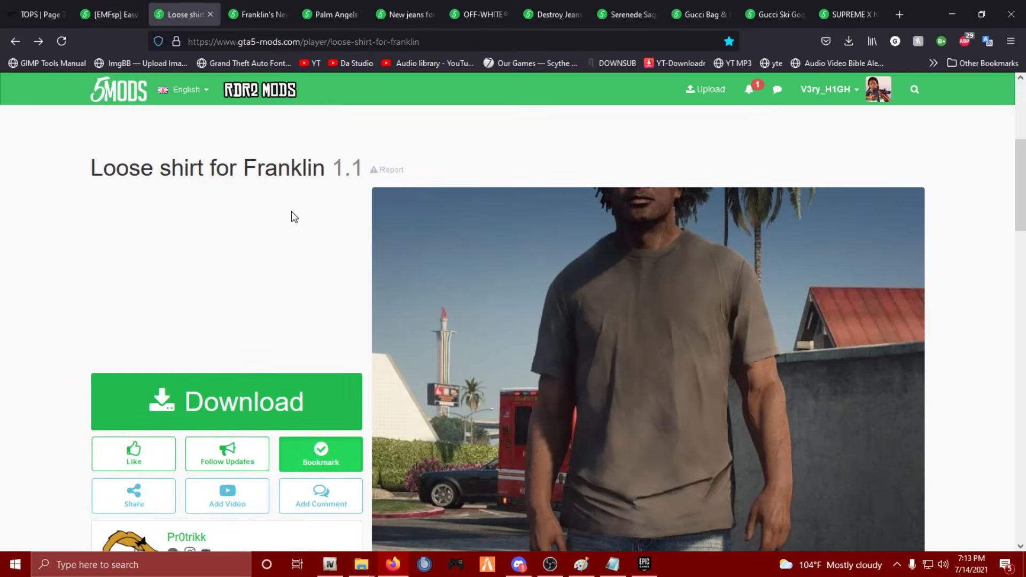
pyautogui.click(248, 20)
pyautogui.scroll(1, 321, 211)
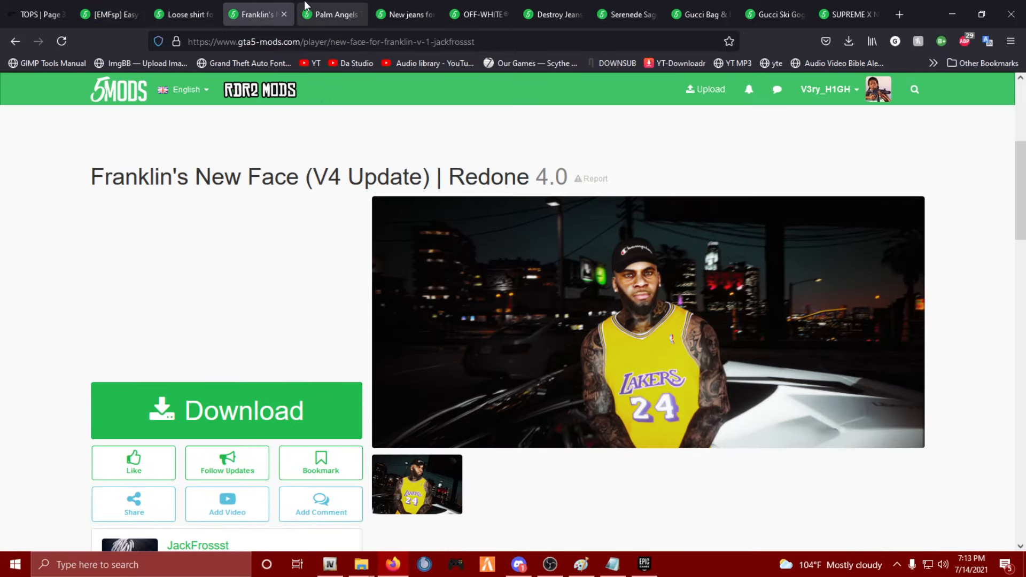
pyautogui.click(327, 15)
pyautogui.click(404, 11)
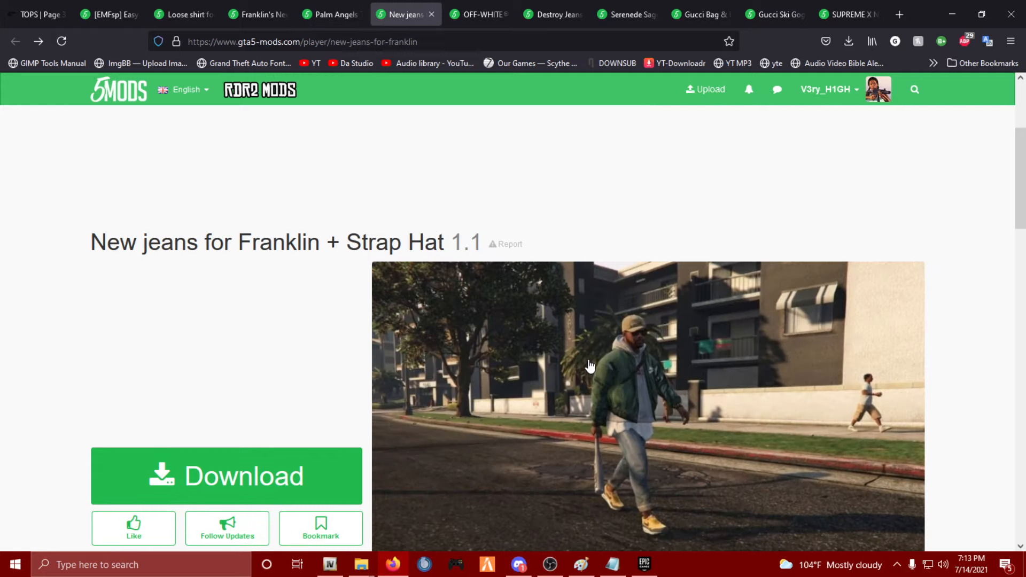
pyautogui.click(481, 12)
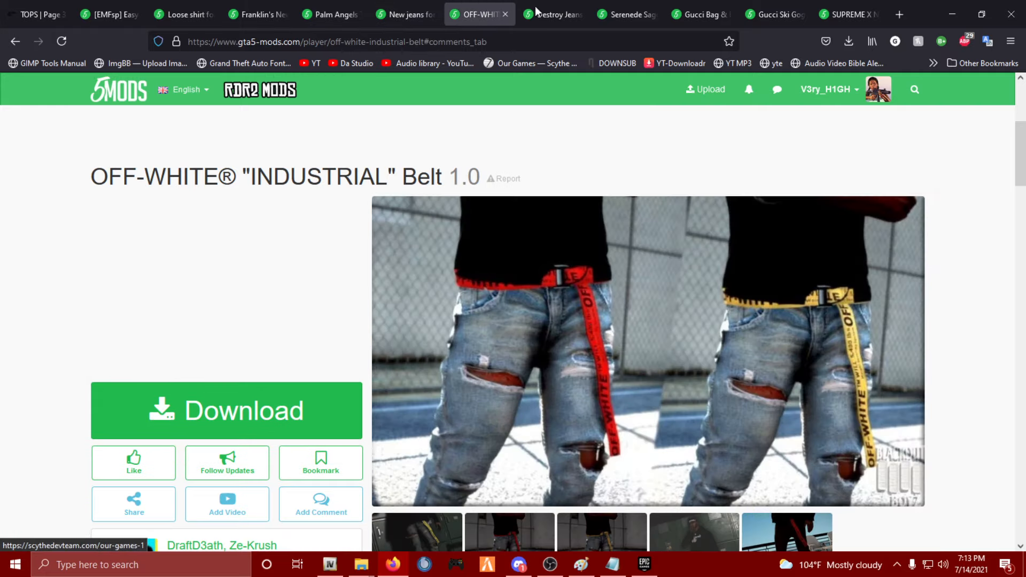
pyautogui.click(552, 14)
pyautogui.click(615, 7)
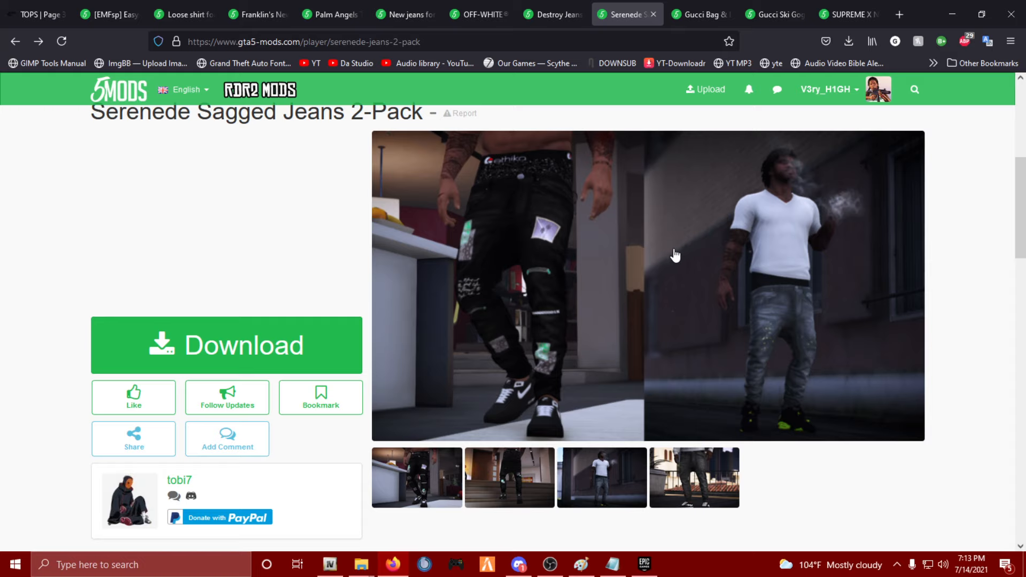
pyautogui.click(705, 10)
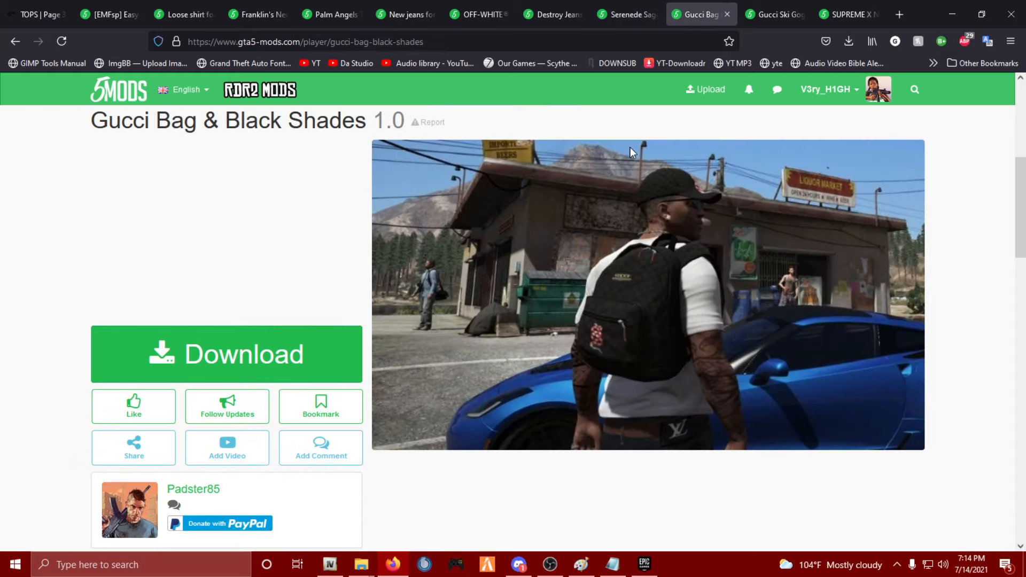
pyautogui.click(779, 7)
pyautogui.click(852, 7)
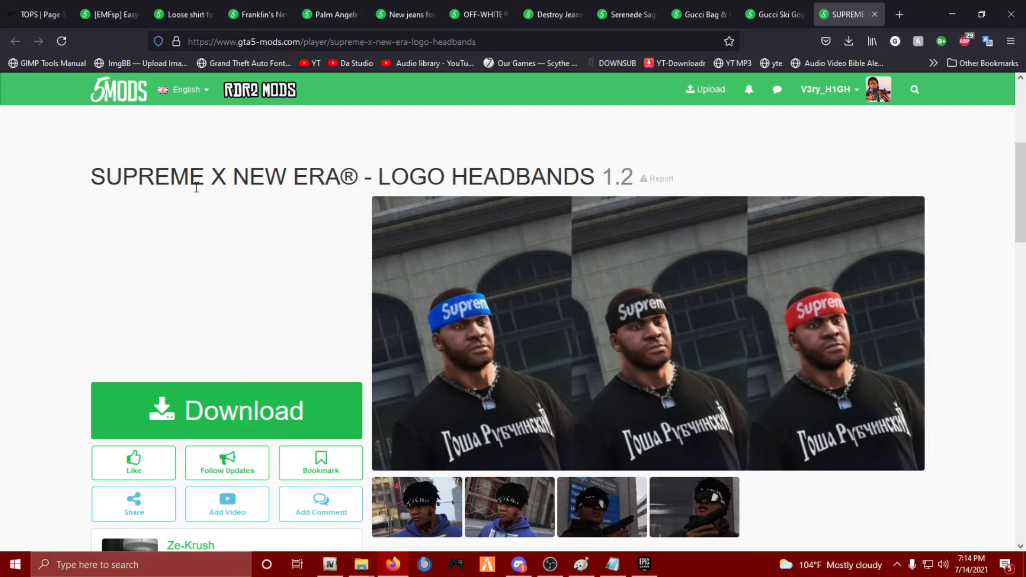
pyautogui.click(959, 7)
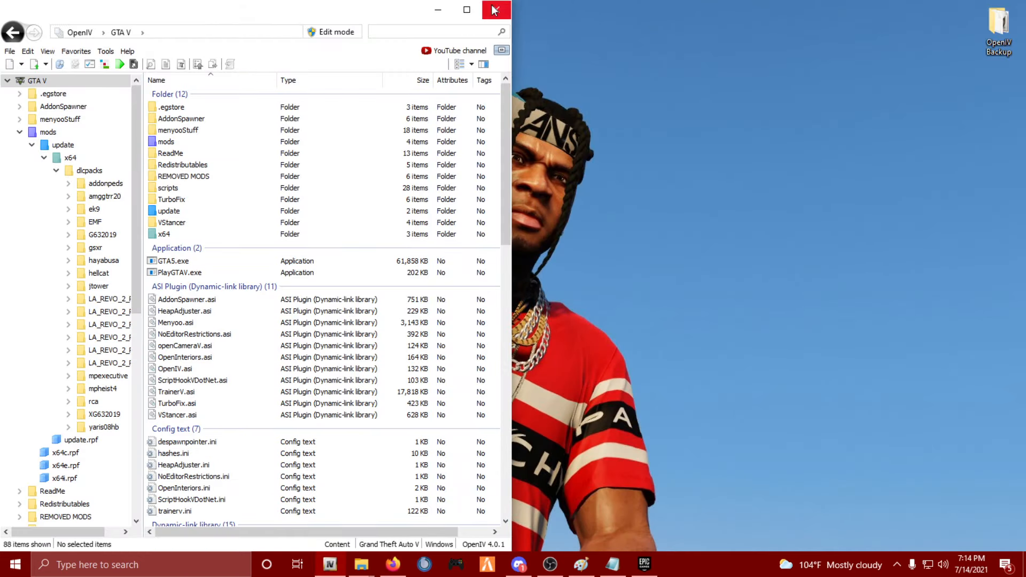
# Switch to the extrapalate folder in File Explorer and open its 0 - EMFSP subfolder.
pyautogui.click(362, 565)
pyautogui.click(386, 516)
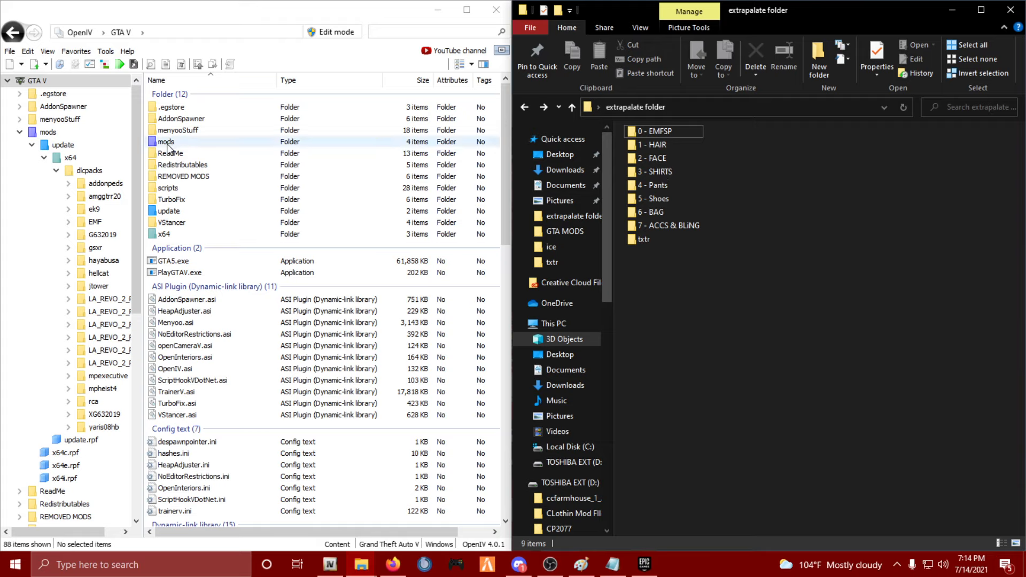
pyautogui.click(671, 136)
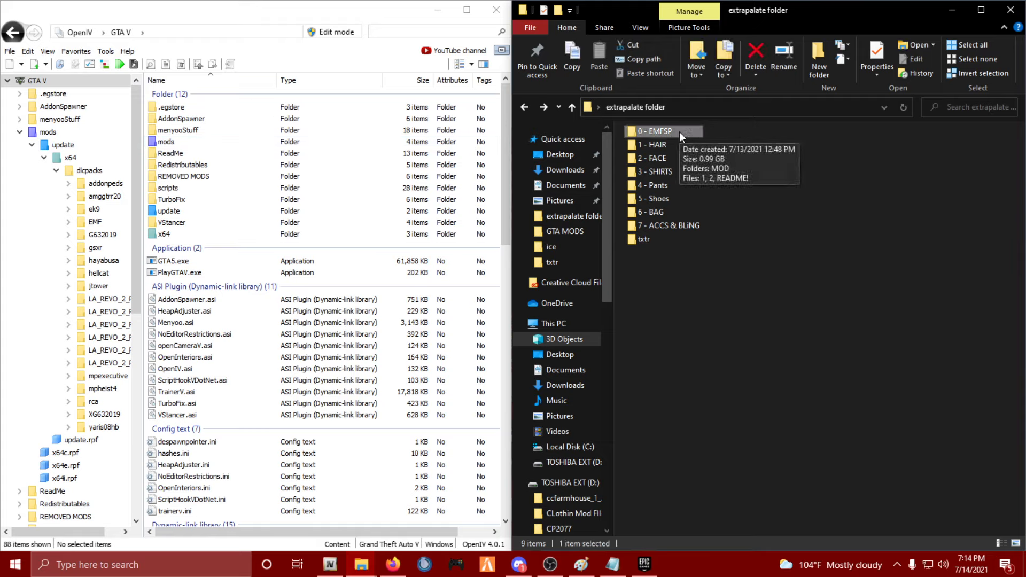
pyautogui.doubleClick(680, 137)
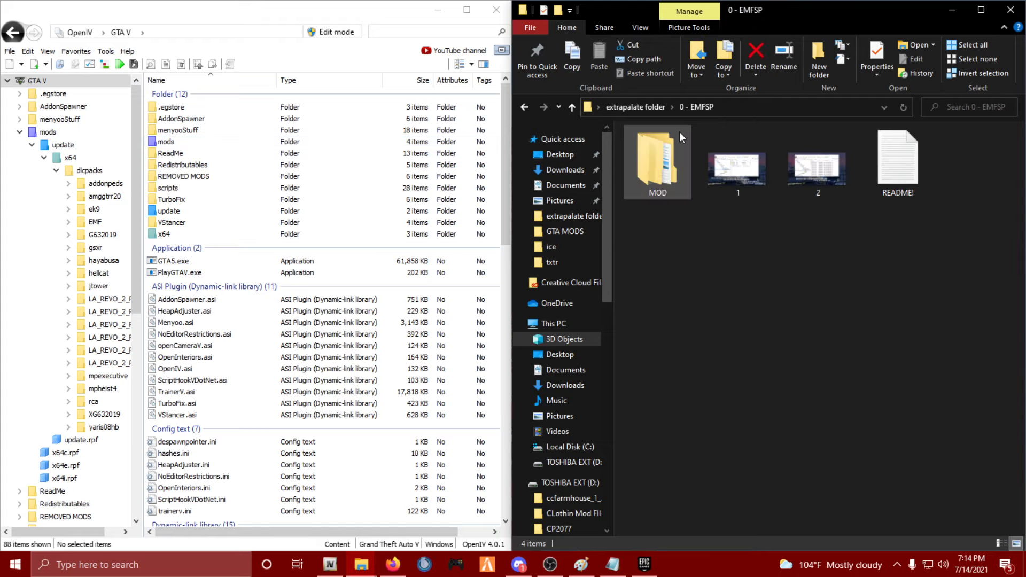
# Copy the line <Item>dlcpacks:\EMFsingleplayer\</Item> without its quotation marks from the README! file, and close the file.
pyautogui.doubleClick(899, 160)
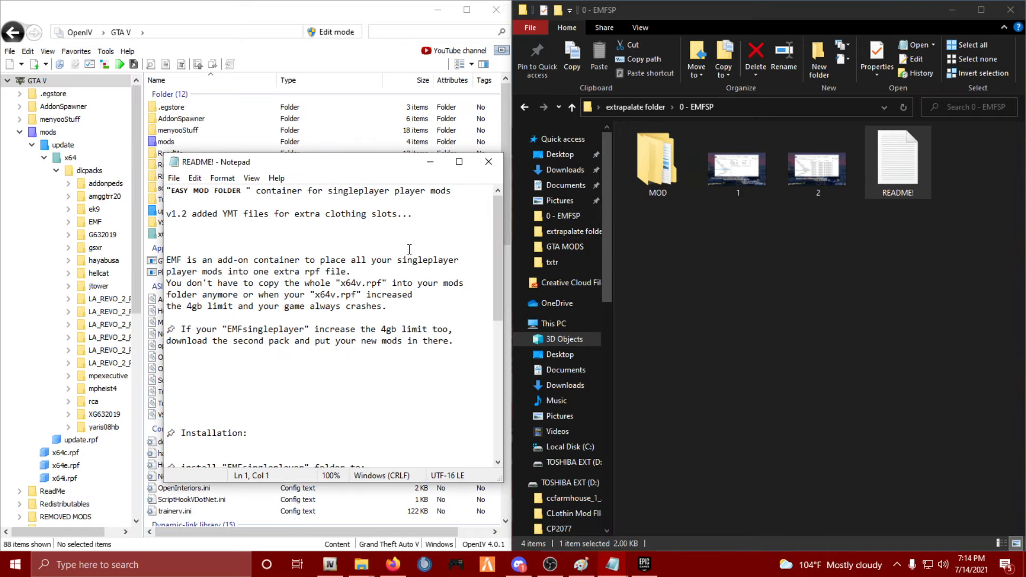
pyautogui.scroll(-7, 299, 293)
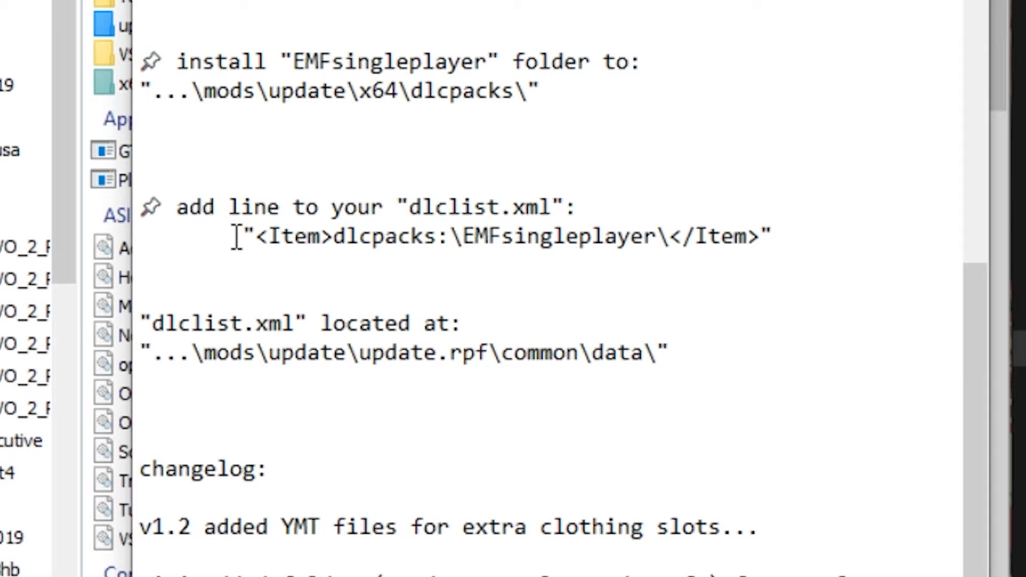
pyautogui.moveTo(206, 295); pyautogui.dragTo(416, 296)
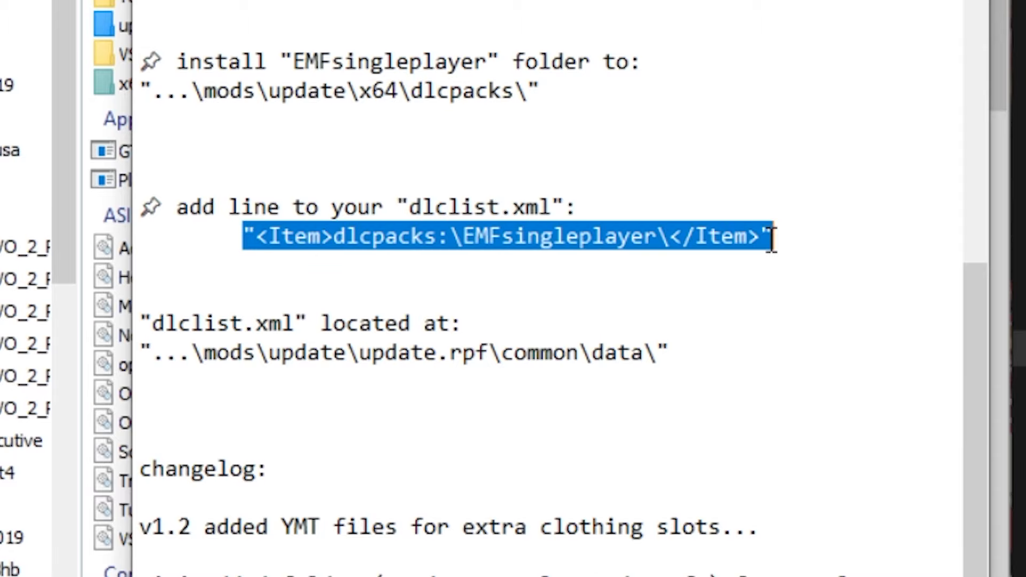
pyautogui.click(670, 241)
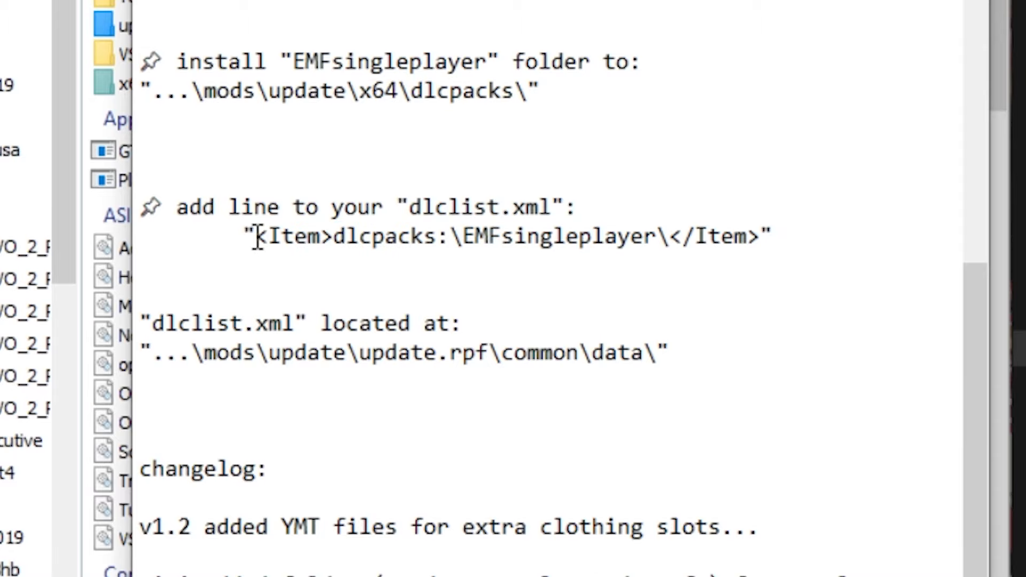
pyautogui.moveTo(257, 236); pyautogui.dragTo(761, 236)
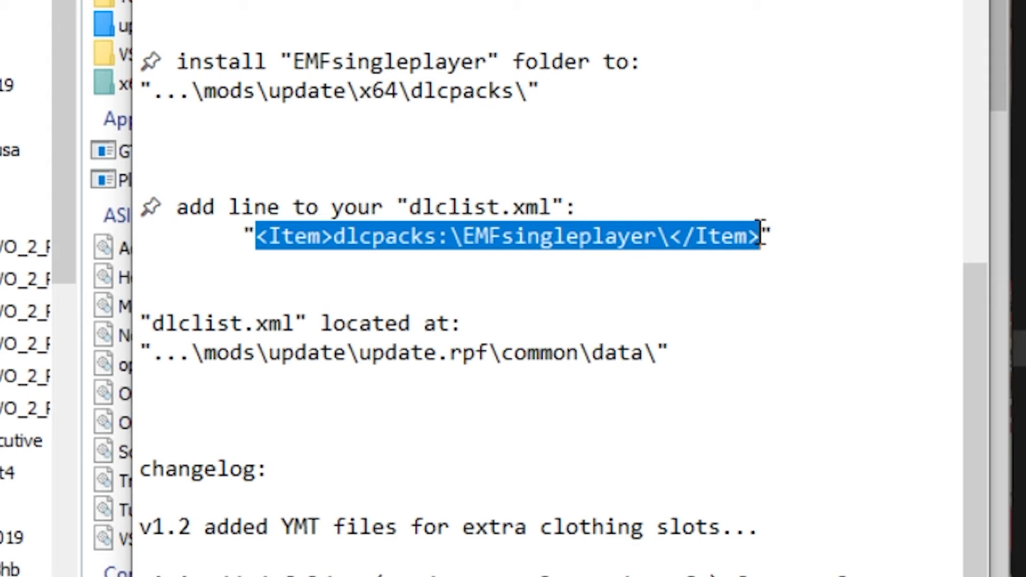
pyautogui.rightClick(717, 237)
pyautogui.click(763, 340)
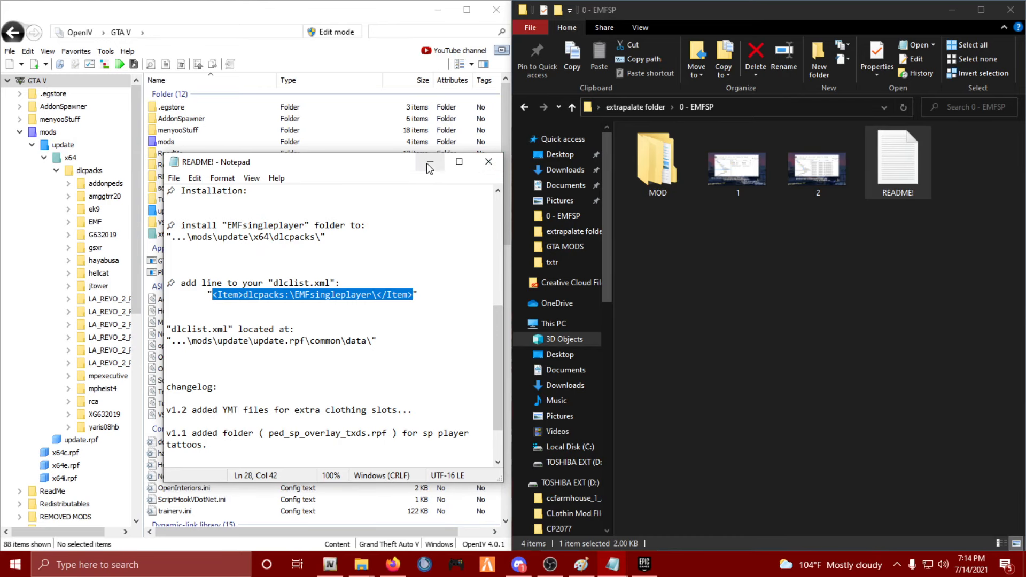
pyautogui.click(492, 163)
# In OpenIV, go to mods\update\update.rpf\common\data and find the XML files.
pyautogui.click(171, 142)
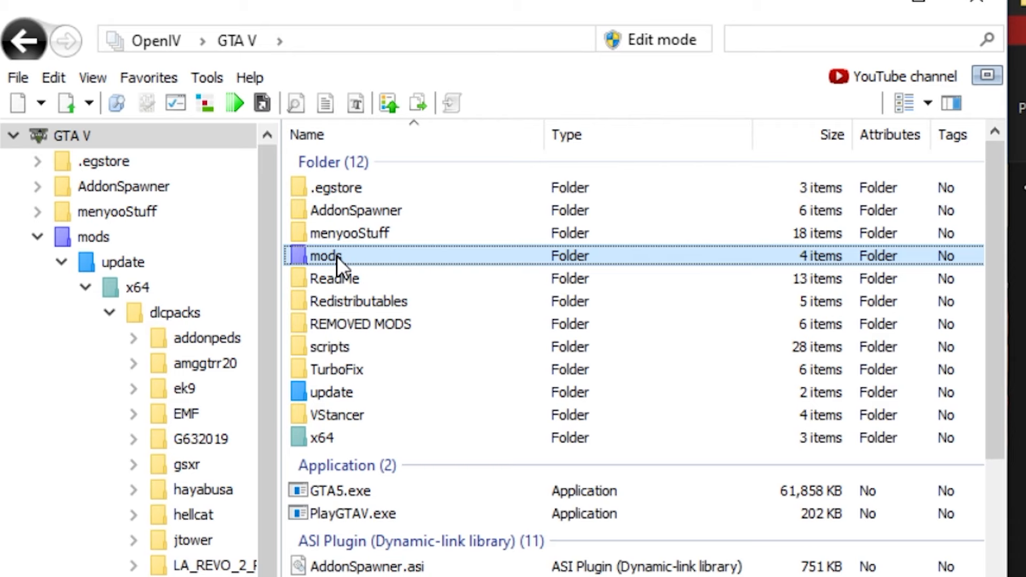
pyautogui.doubleClick(337, 256)
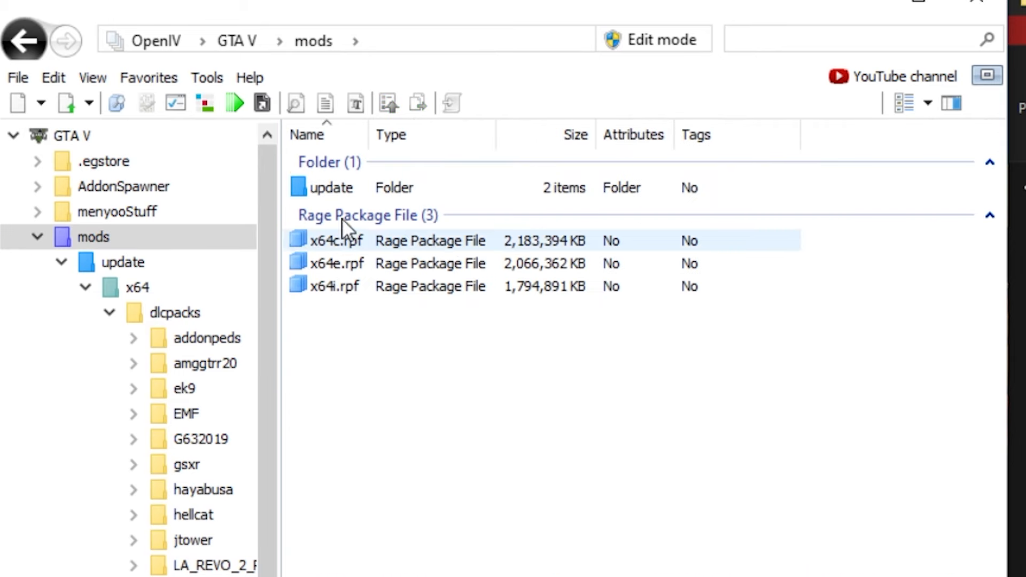
pyautogui.doubleClick(349, 183)
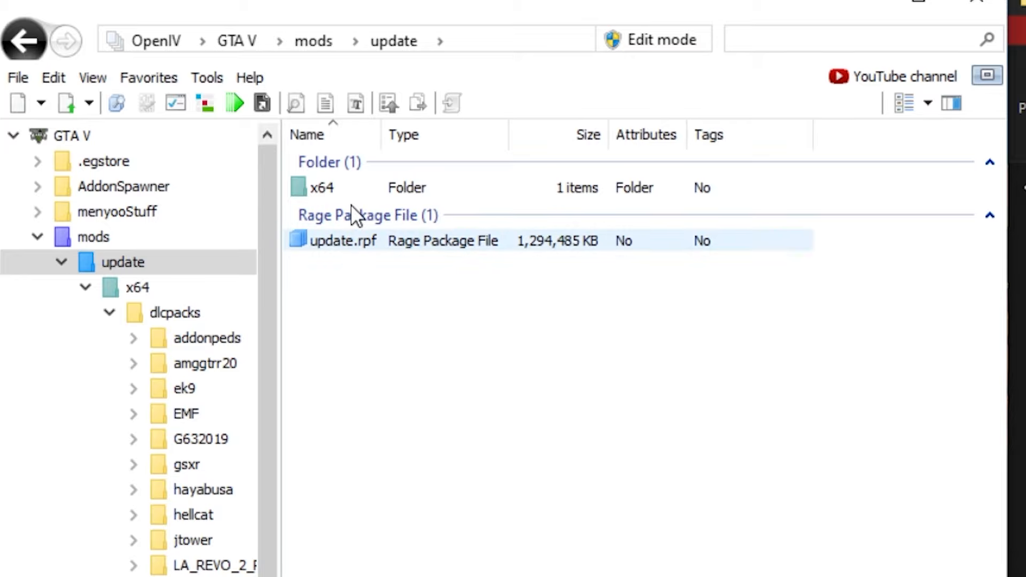
pyautogui.click(354, 240)
pyautogui.doubleClick(355, 240)
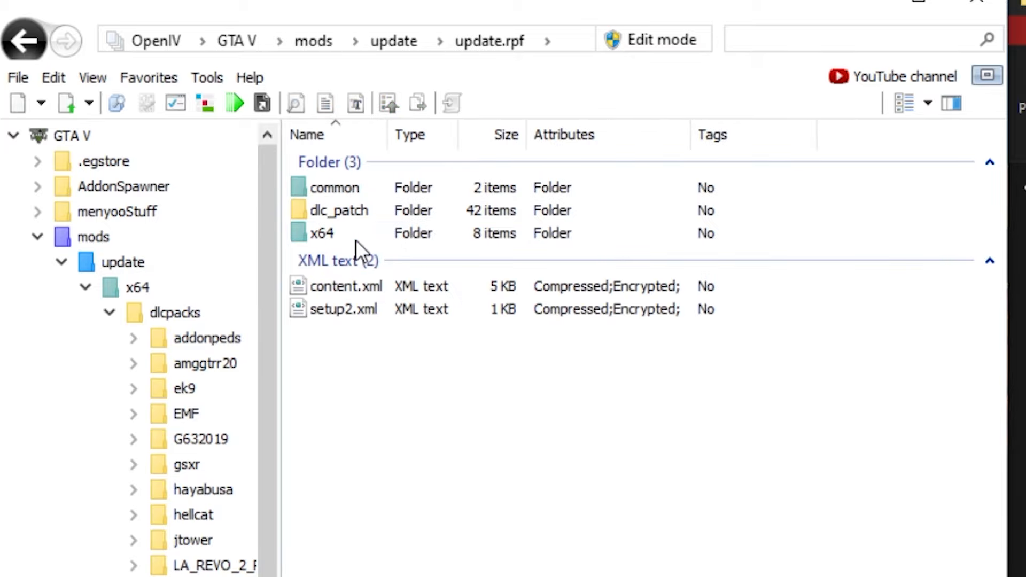
pyautogui.doubleClick(350, 190)
pyautogui.click(350, 190)
pyautogui.doubleClick(350, 190)
pyautogui.scroll(-10, 407, 255)
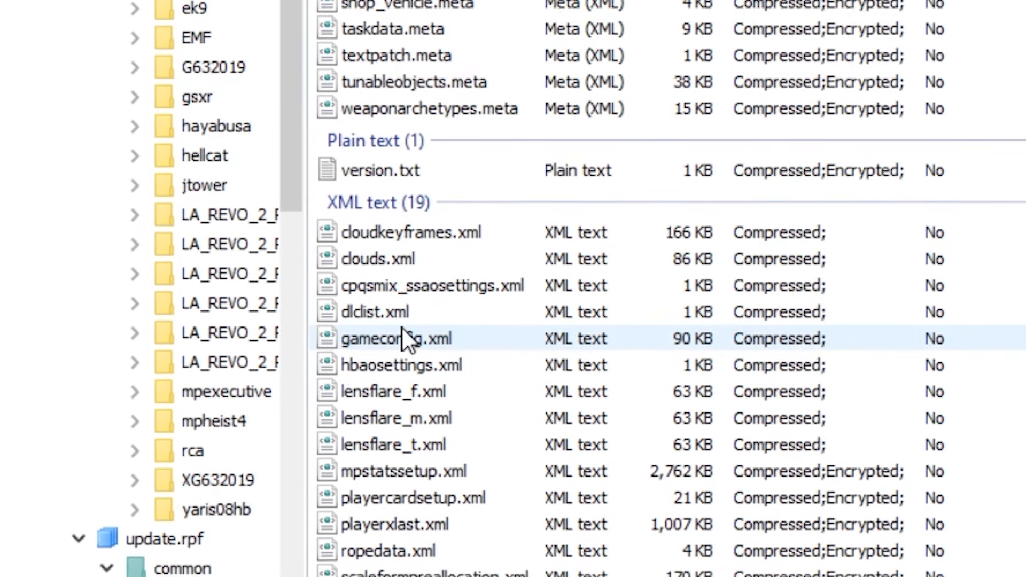
# Enable edit mode and open dlclist.xml in the text editor.
pyautogui.click(396, 327)
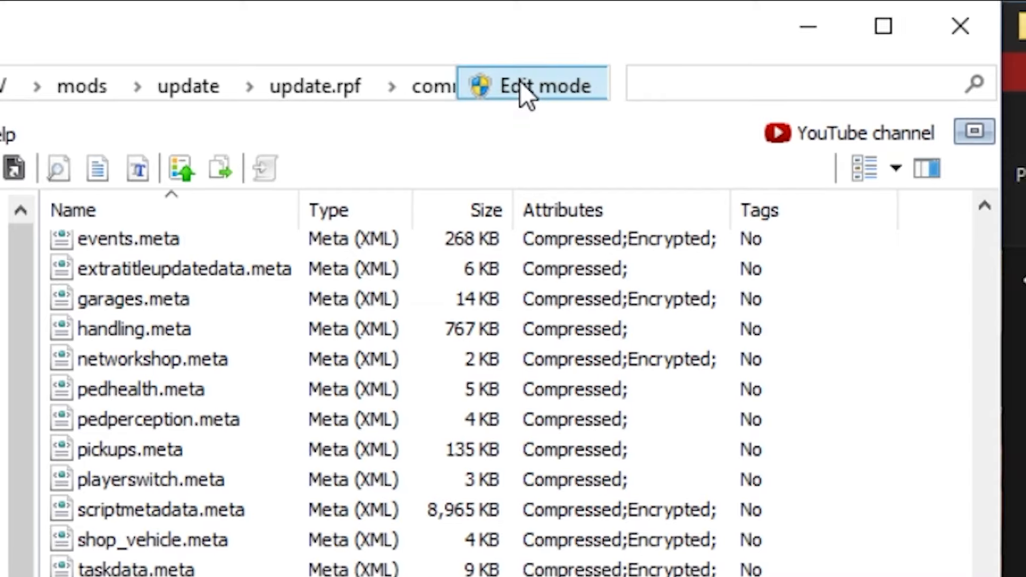
pyautogui.click(576, 0)
pyautogui.click(555, 324)
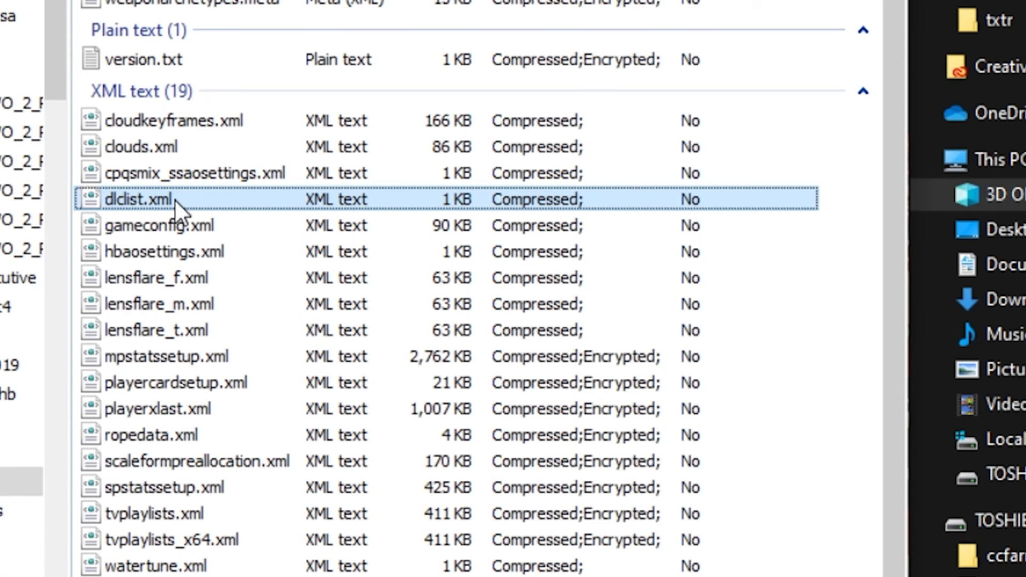
pyautogui.rightClick(175, 200)
pyautogui.click(244, 254)
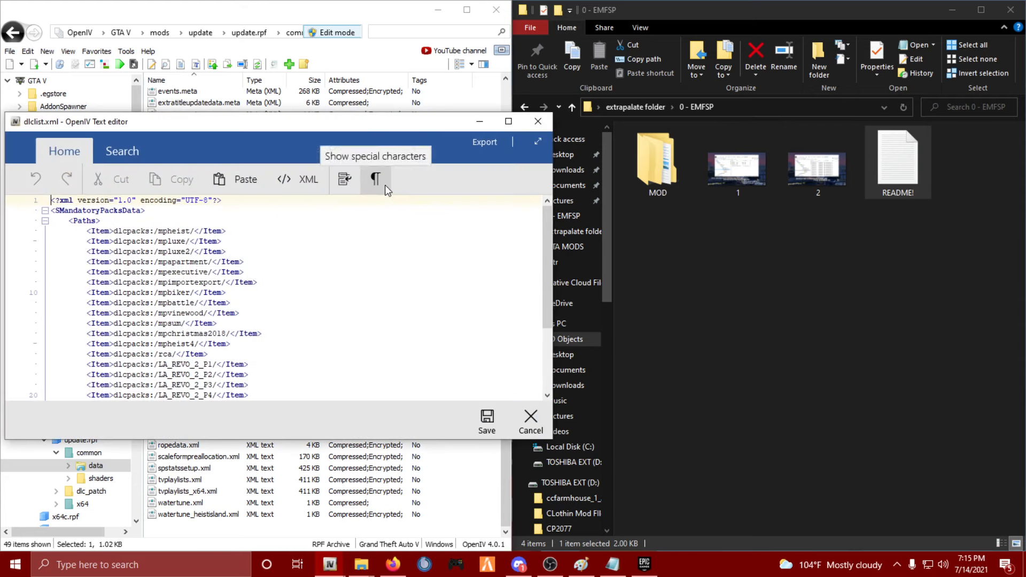
# Copy the existing EMFsingleplayer item at the end of the dlclist.xml list and delete it.
pyautogui.moveTo(546, 230); pyautogui.dragTo(546, 352)
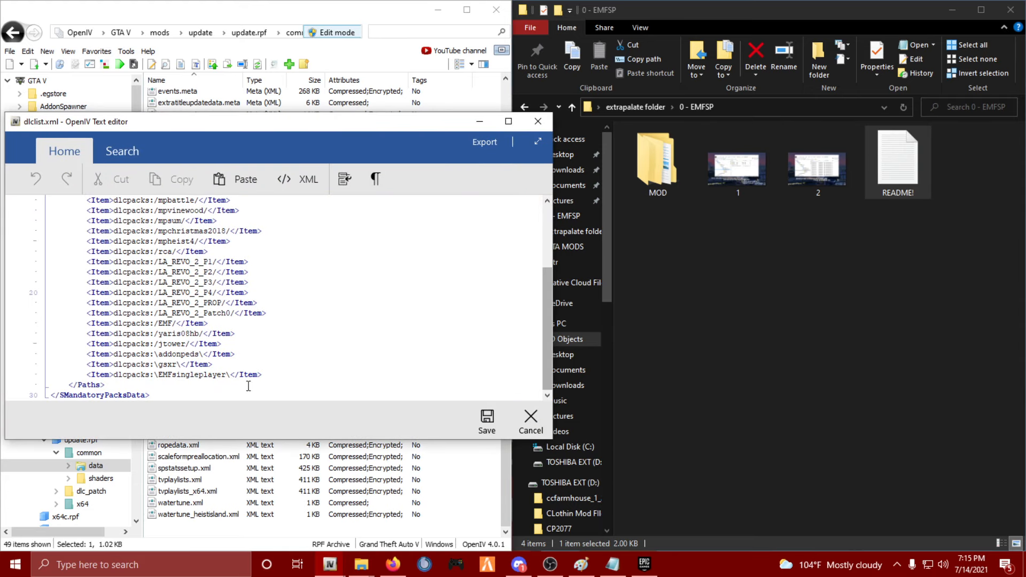
pyautogui.moveTo(262, 376); pyautogui.dragTo(80, 373)
pyautogui.hotkey('ctrl', 'c')
pyautogui.press('Delete')
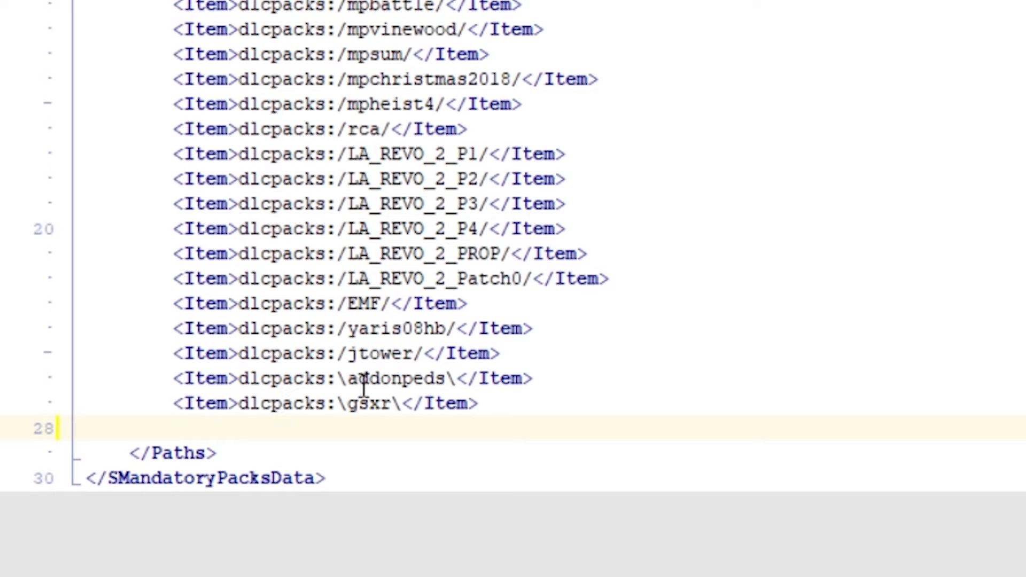
# Add <Item>dlcpacks:\EMFsingleplayer\</Item> on a new line after the gsxr item and remove the leftover blank line.
pyautogui.click(513, 414)
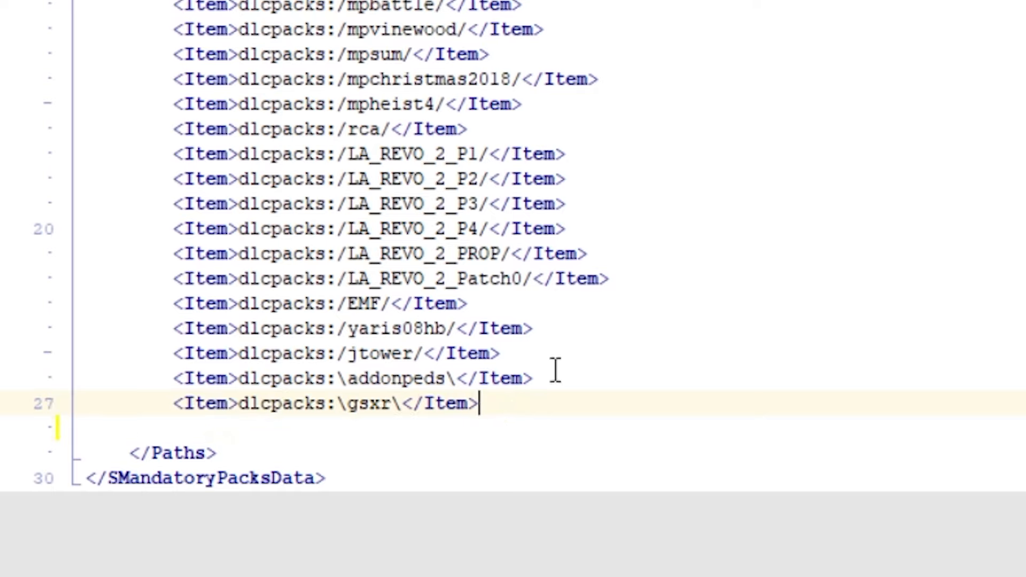
pyautogui.press('Return')
pyautogui.hotkey('ctrl', 'v')
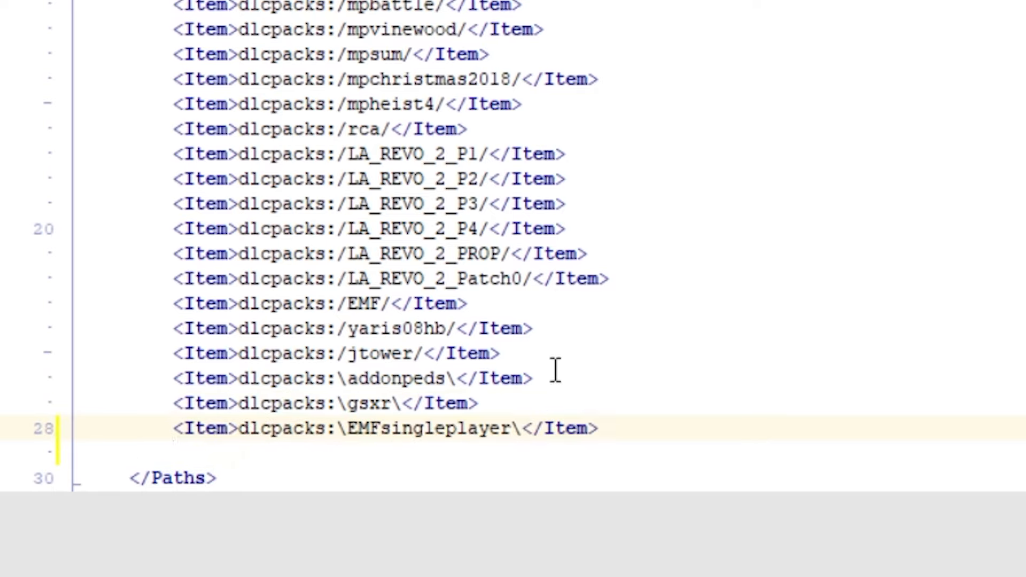
pyautogui.press('Down')
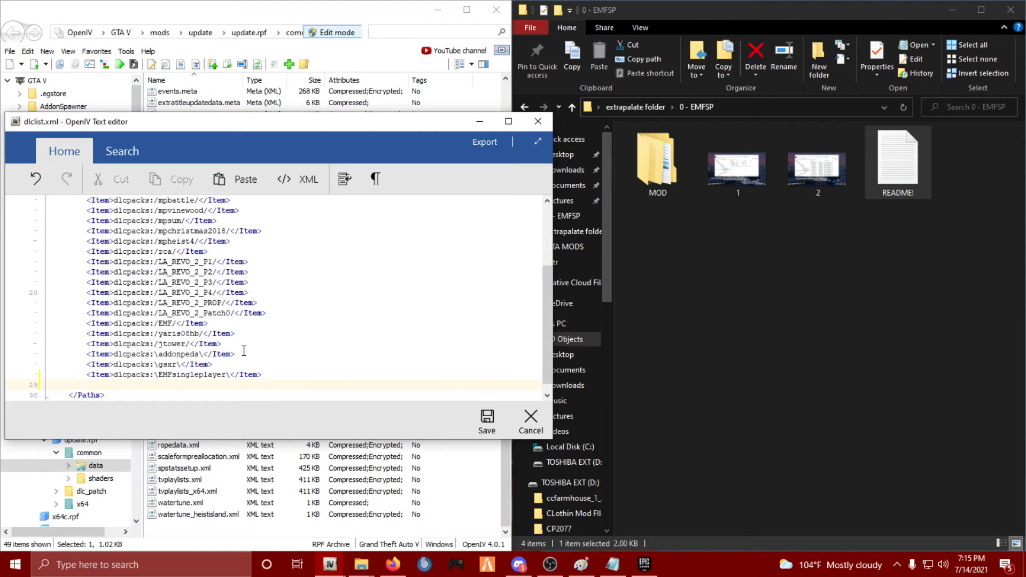
pyautogui.press('BackSpace')
pyautogui.press('BackSpace')
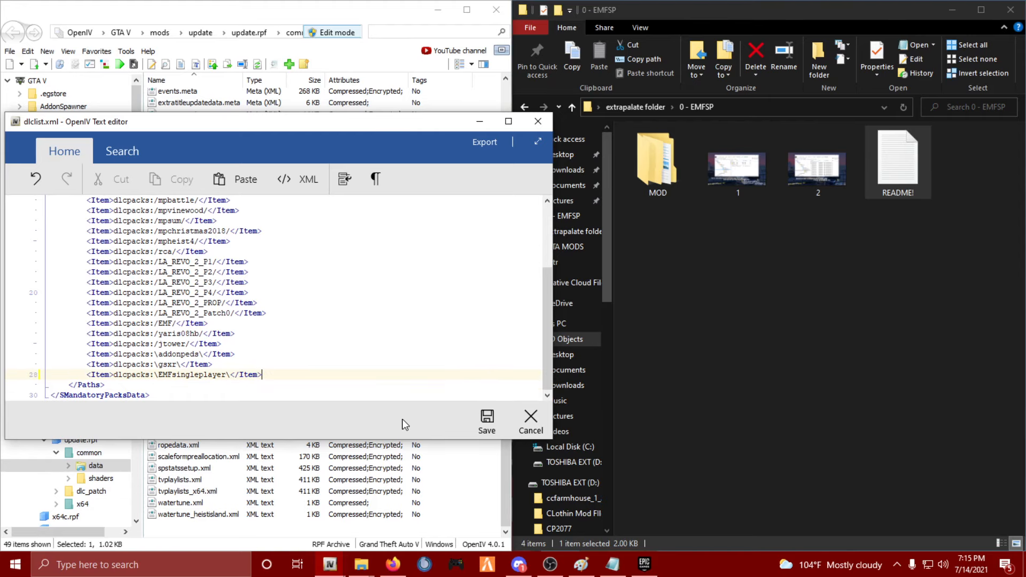
# Save the edited dlclist.xml and go to the mods\update\x64\dlcpacks folder in OpenIV.
pyautogui.click(485, 422)
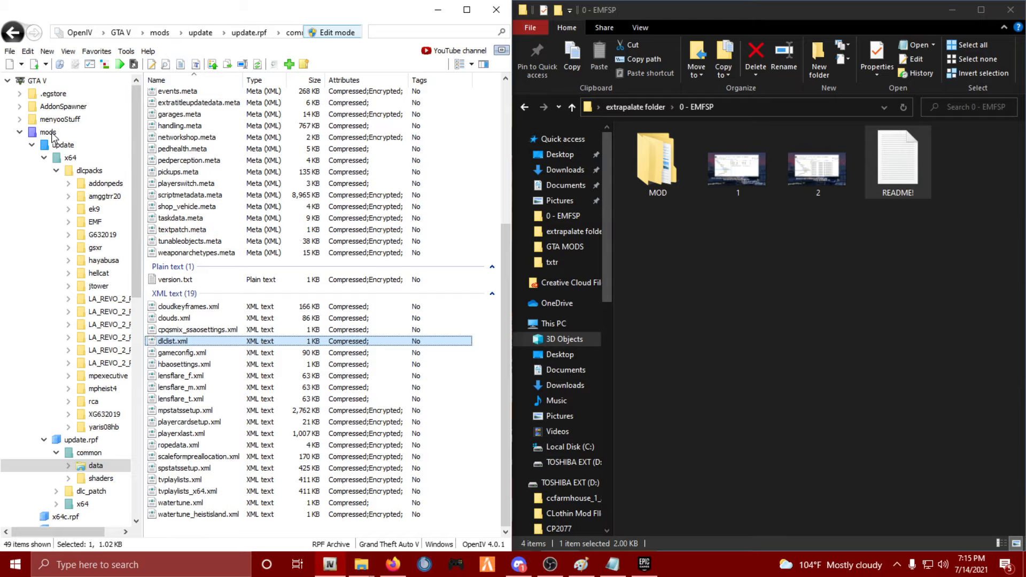
pyautogui.click(204, 33)
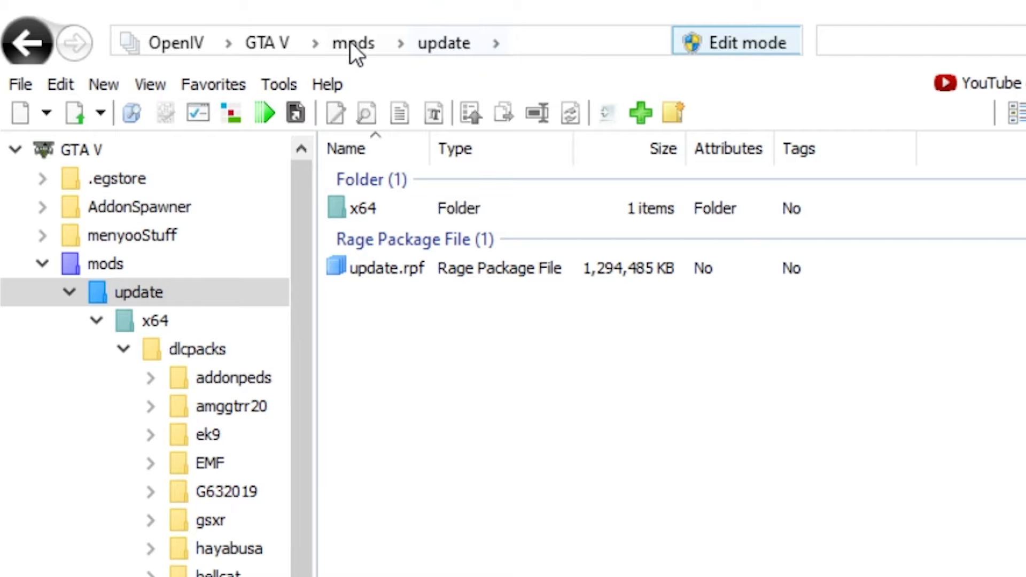
pyautogui.click(162, 31)
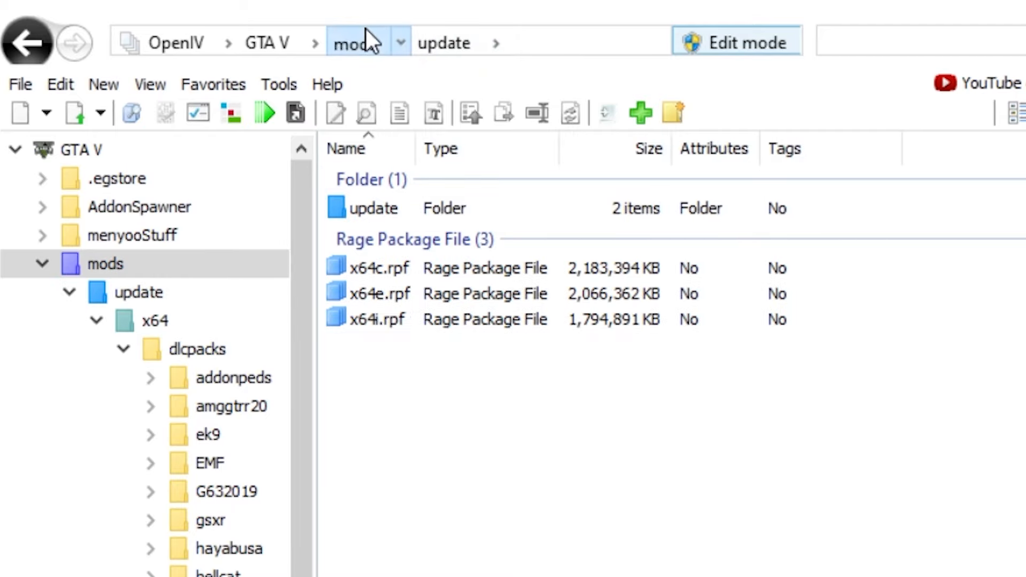
pyautogui.doubleClick(405, 207)
pyautogui.doubleClick(407, 207)
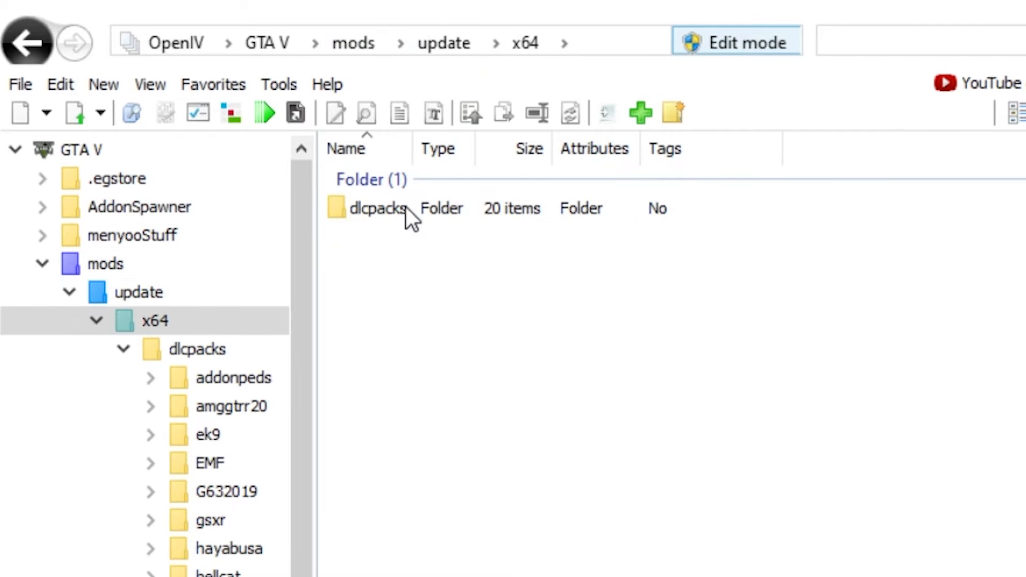
pyautogui.doubleClick(407, 207)
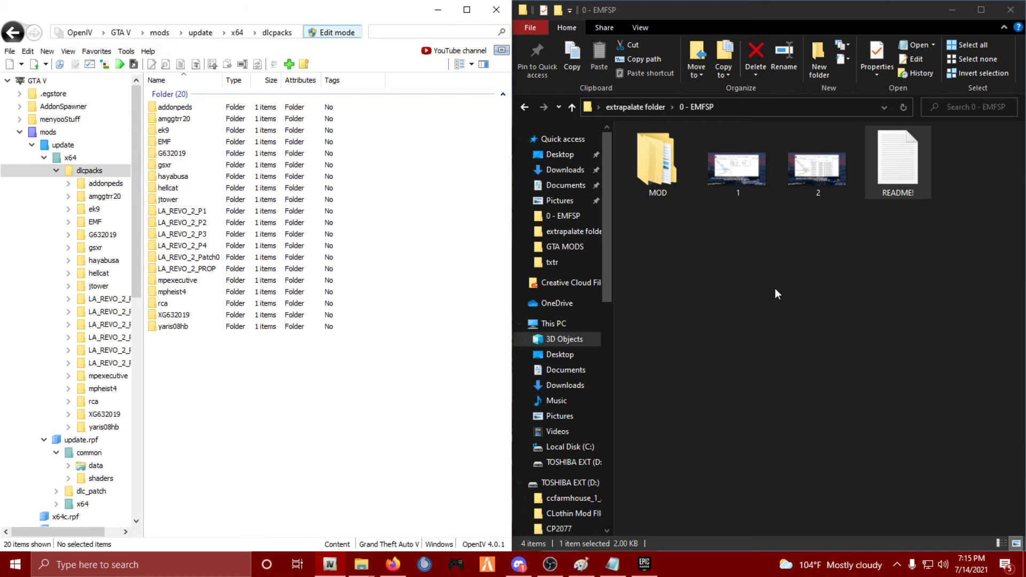
# Copy the EMFsingleplayer folder from 0 - EMFSP\MOD\dlcpacks in File Explorer into OpenIV's dlcpacks folder.
pyautogui.doubleClick(654, 166)
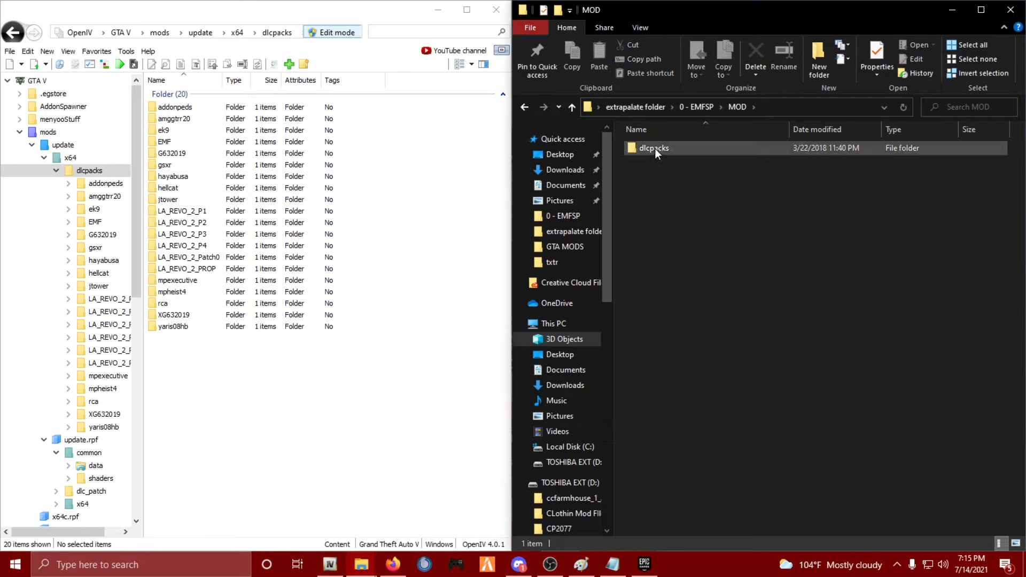
pyautogui.doubleClick(655, 149)
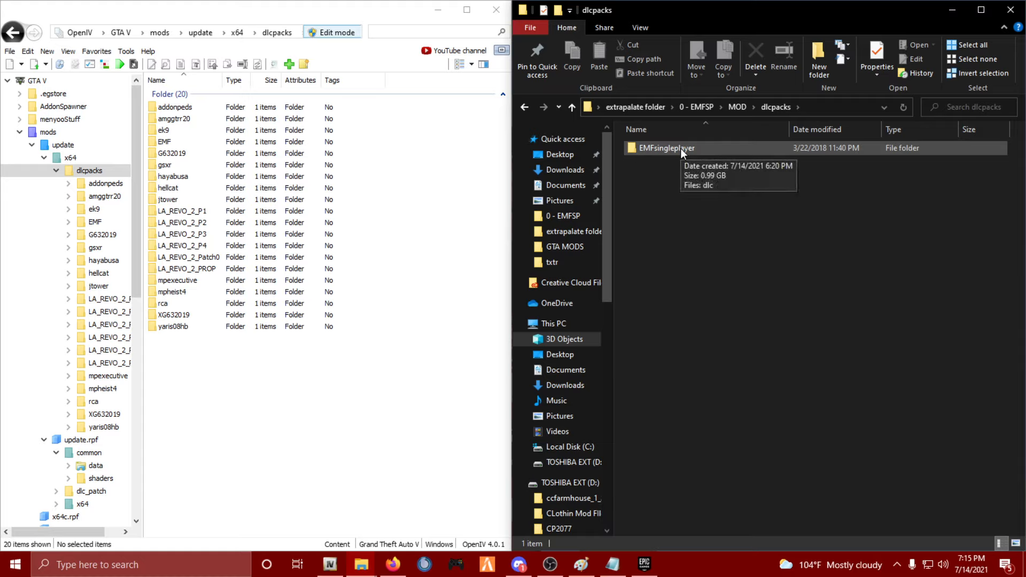
pyautogui.moveTo(680, 148); pyautogui.dragTo(252, 401)
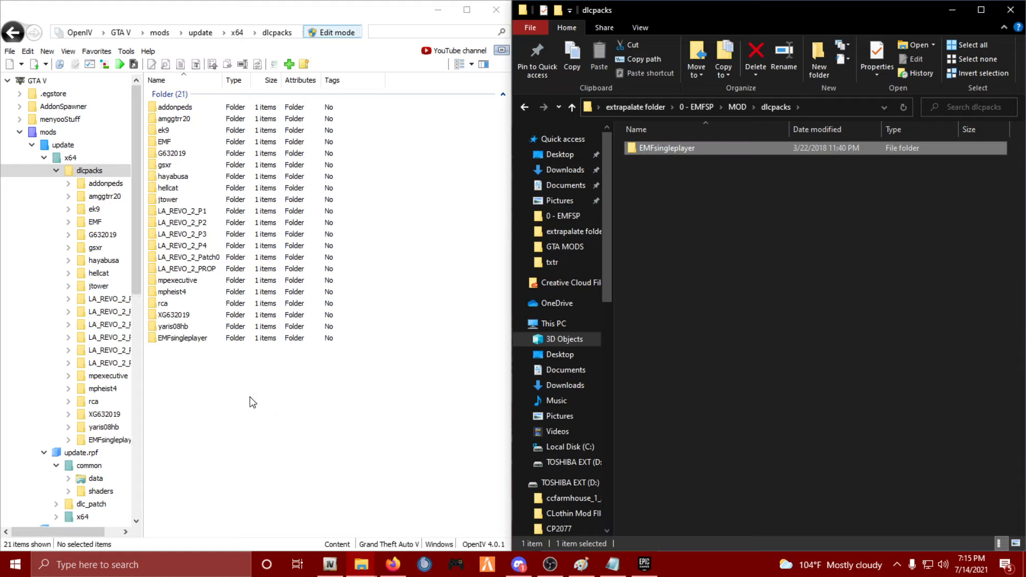
pyautogui.click(185, 343)
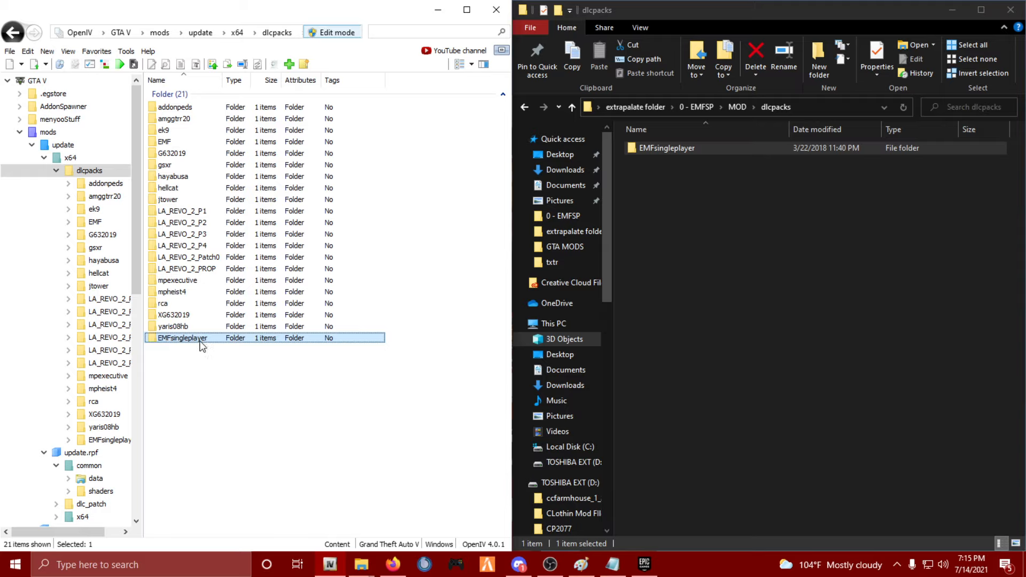
pyautogui.click(202, 381)
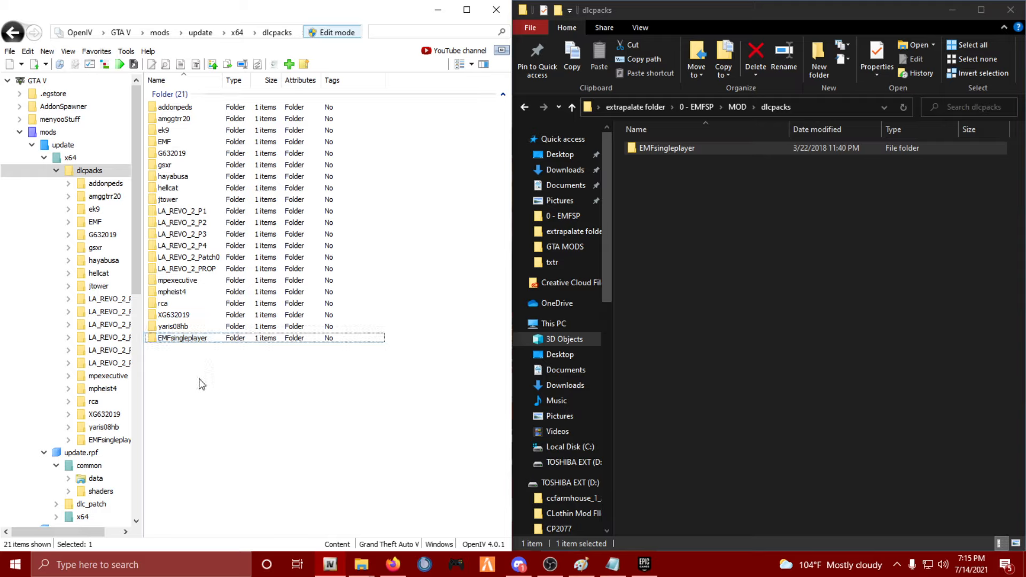
# Inside EMFsingleplayer, go through dlc.rpf and x64 to streamedpeds_players.rpf and open its player_one folder.
pyautogui.doubleClick(192, 336)
pyautogui.doubleClick(208, 110)
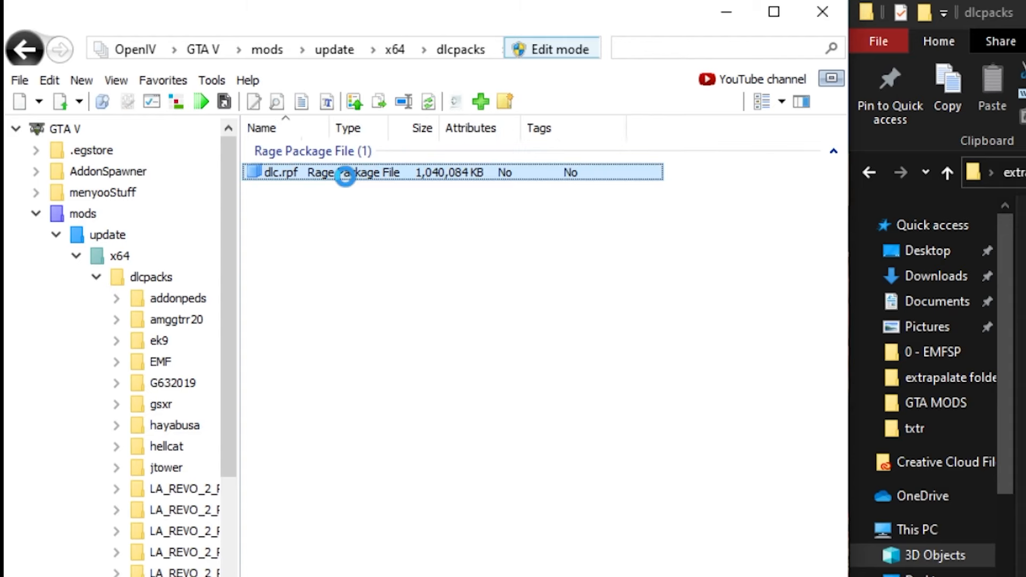
pyautogui.doubleClick(361, 167)
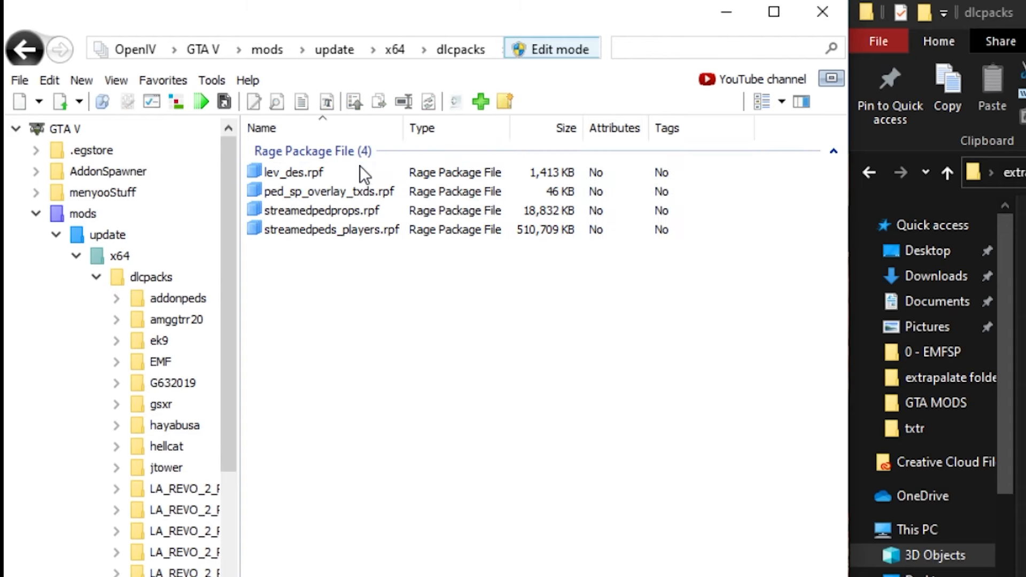
pyautogui.click(322, 174)
pyautogui.click(323, 192)
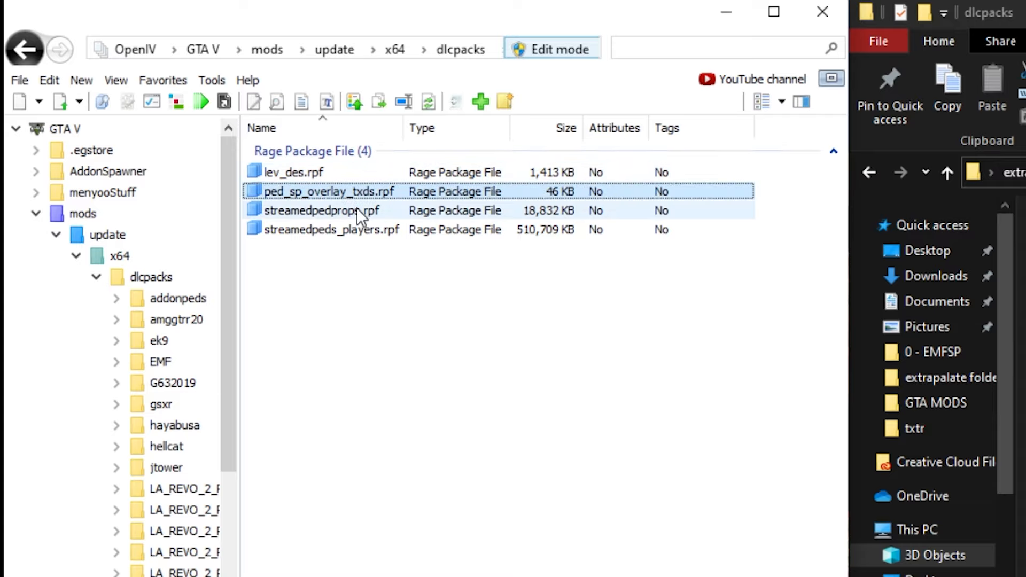
pyautogui.click(330, 212)
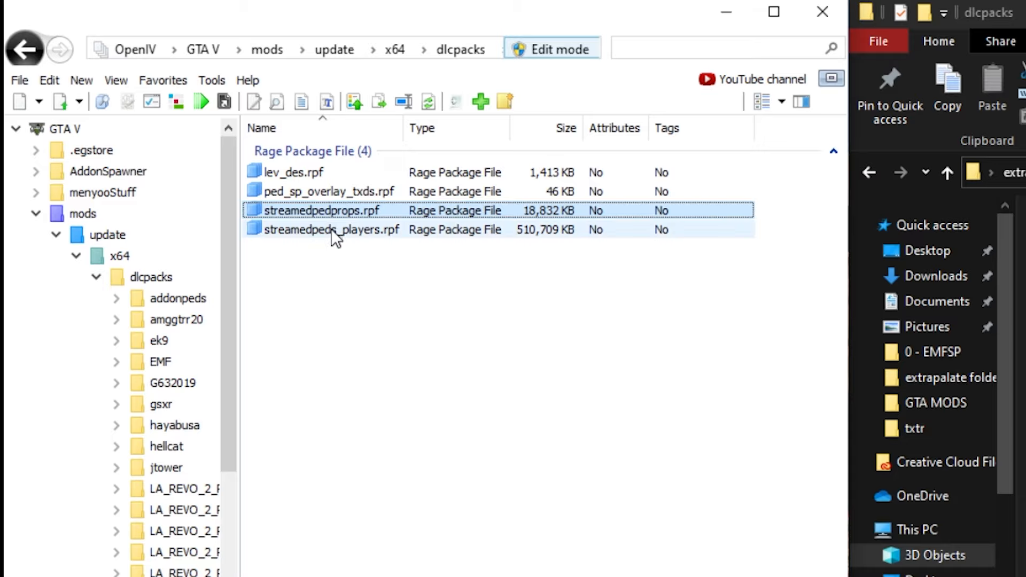
pyautogui.click(331, 230)
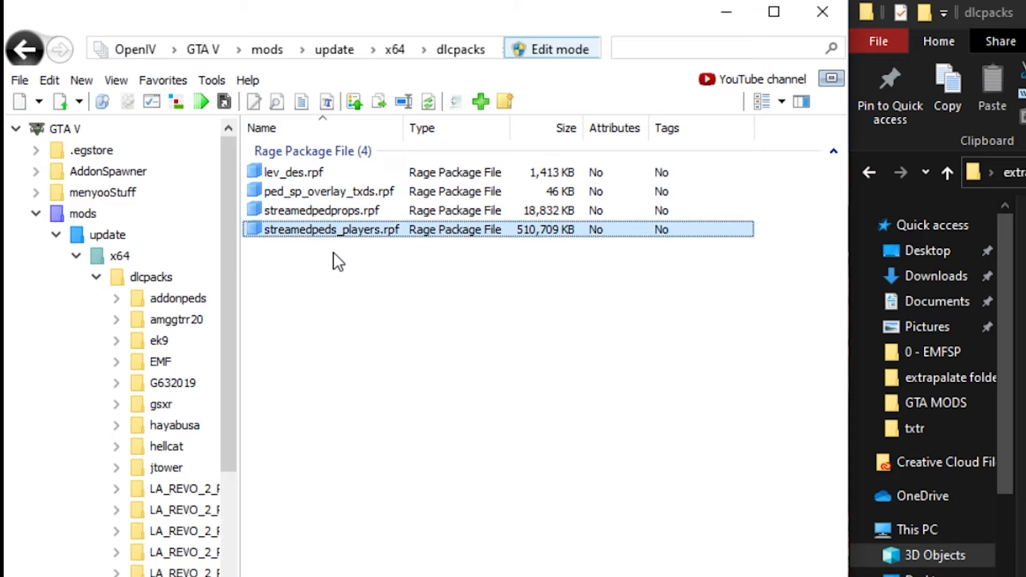
pyautogui.doubleClick(342, 230)
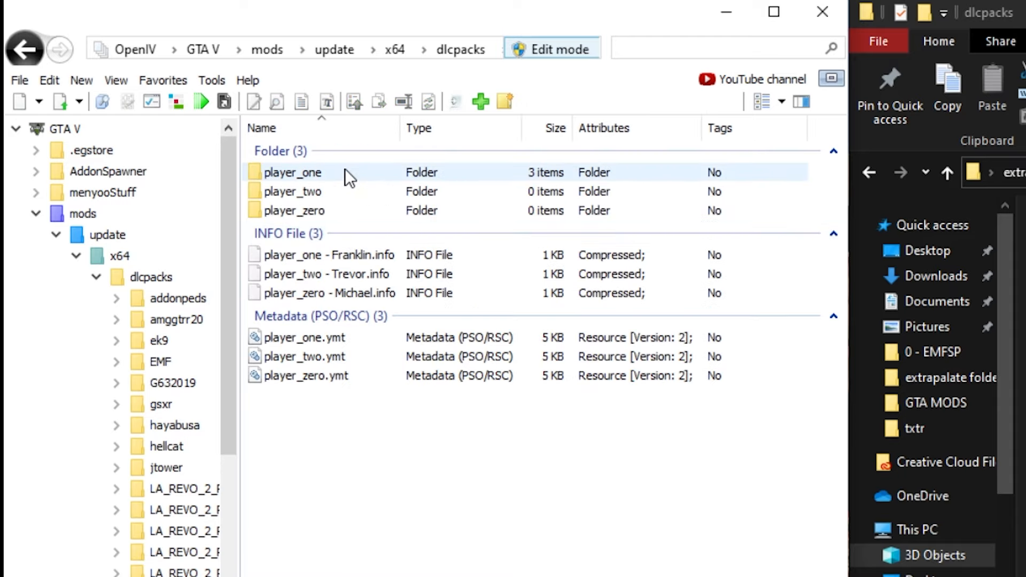
pyautogui.click(314, 173)
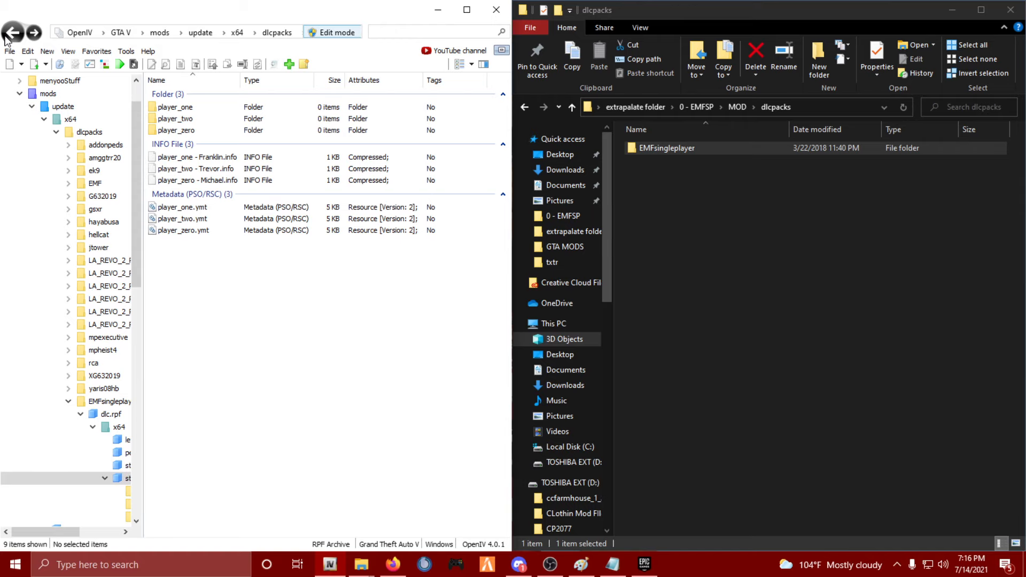
pyautogui.doubleClick(199, 108)
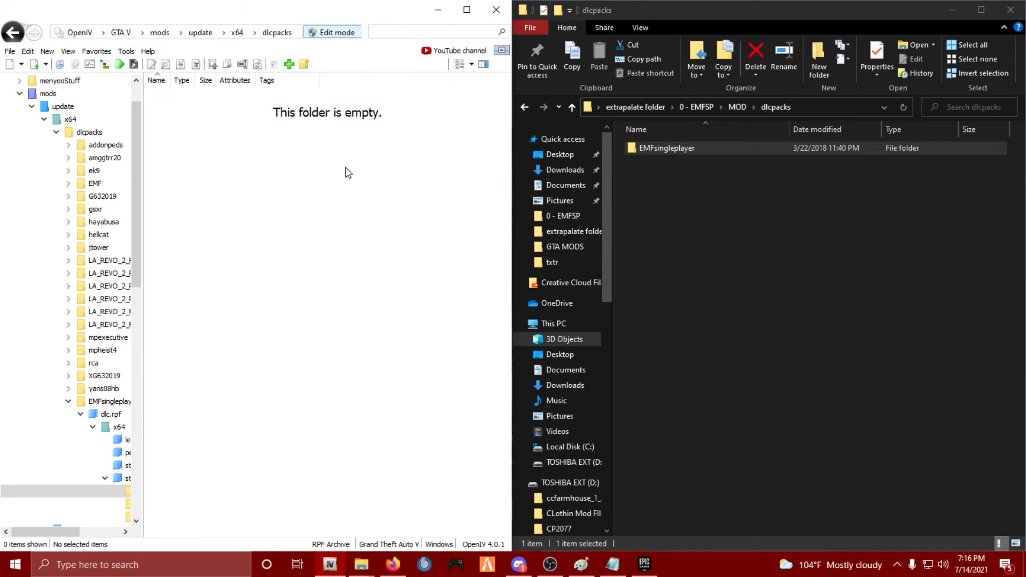
# In File Explorer, go back to extrapalate folder and open 1 - HAIR\custom online dreads.
pyautogui.click(673, 232)
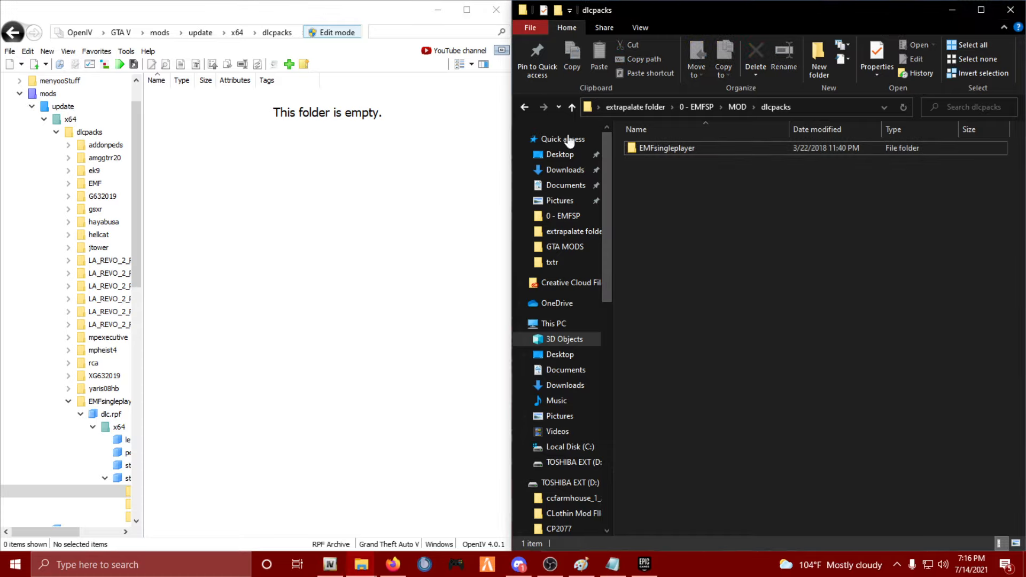
pyautogui.click(526, 108)
pyautogui.click(525, 109)
pyautogui.click(525, 108)
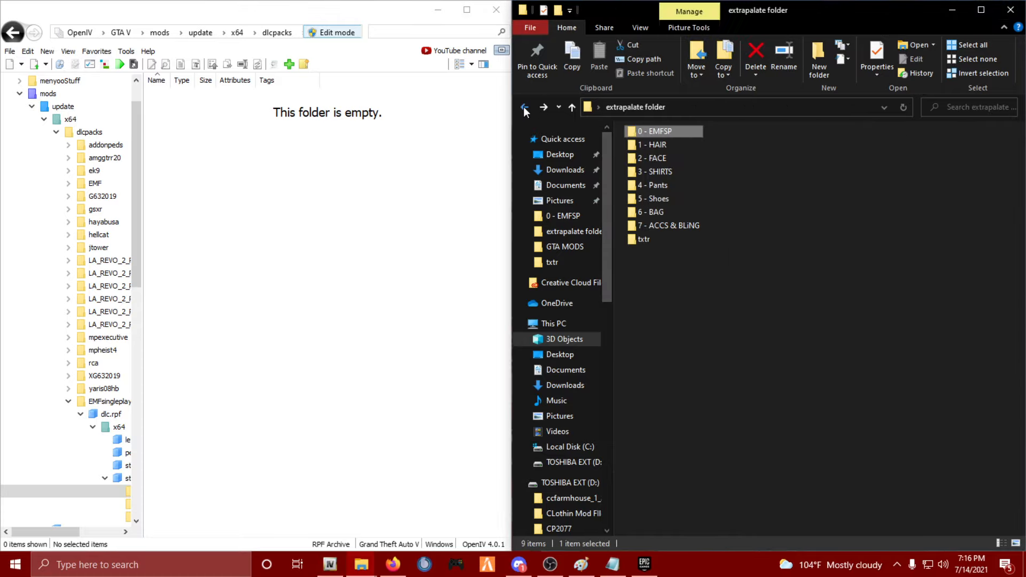
pyautogui.doubleClick(675, 145)
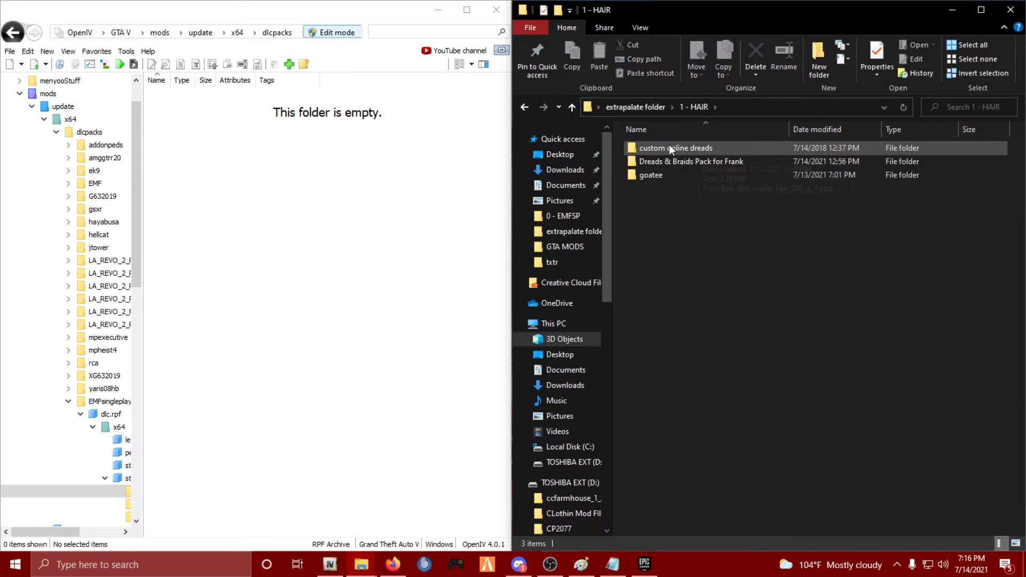
pyautogui.doubleClick(669, 144)
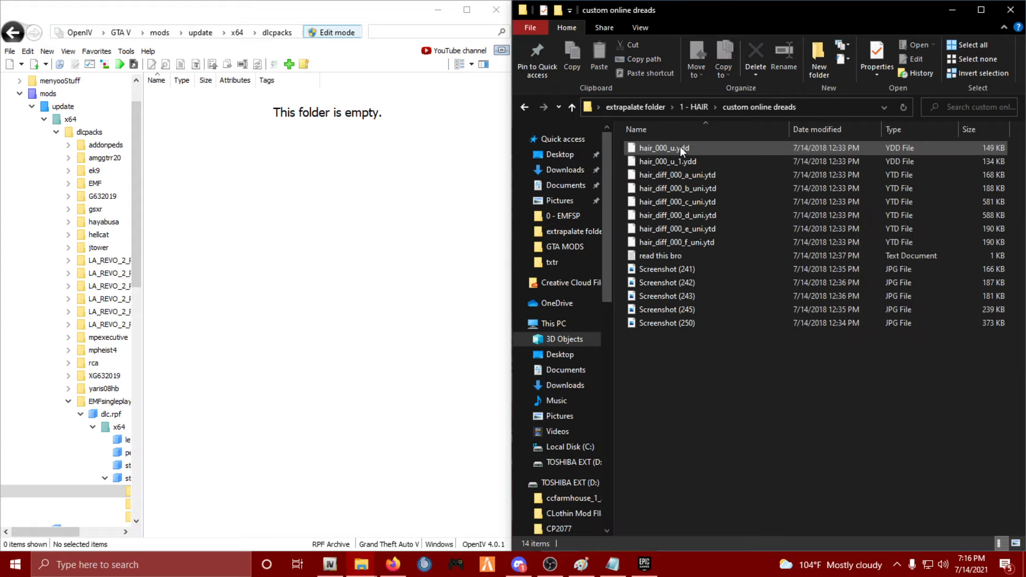
# Add the files from hair_000_u.ydd through hair_diff_000_f_uni.ytd to the player_one folder in OpenIV.
pyautogui.click(680, 147)
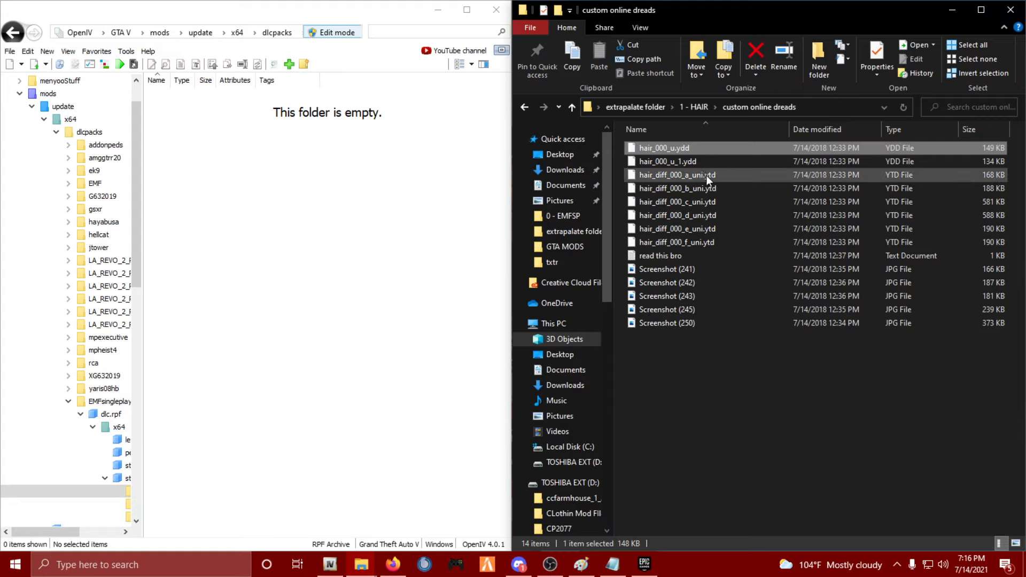
pyautogui.click(697, 246)
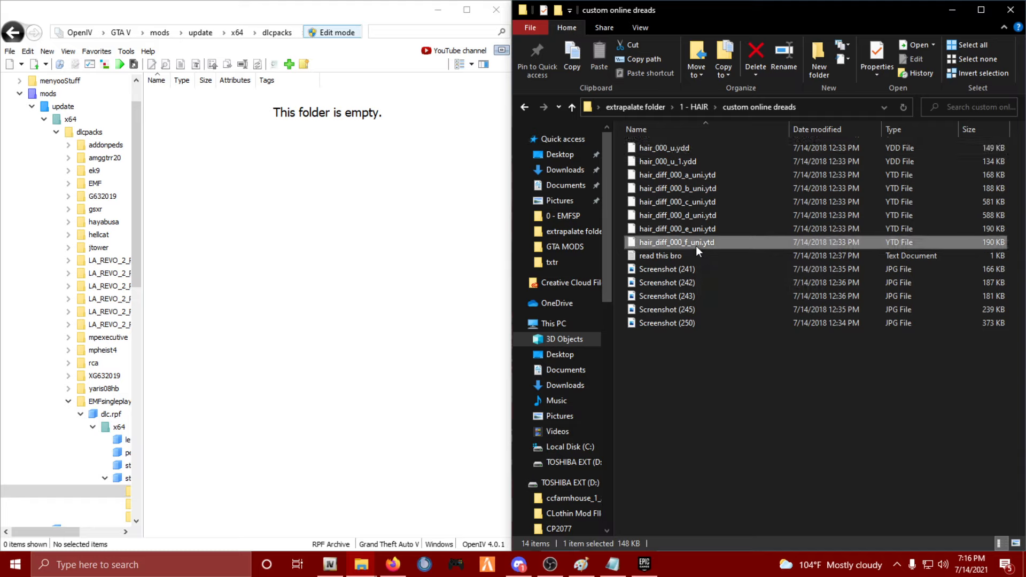
pyautogui.keyDown('shift'); pyautogui.click(676, 151); pyautogui.keyUp('shift')
pyautogui.moveTo(675, 151); pyautogui.dragTo(293, 199)
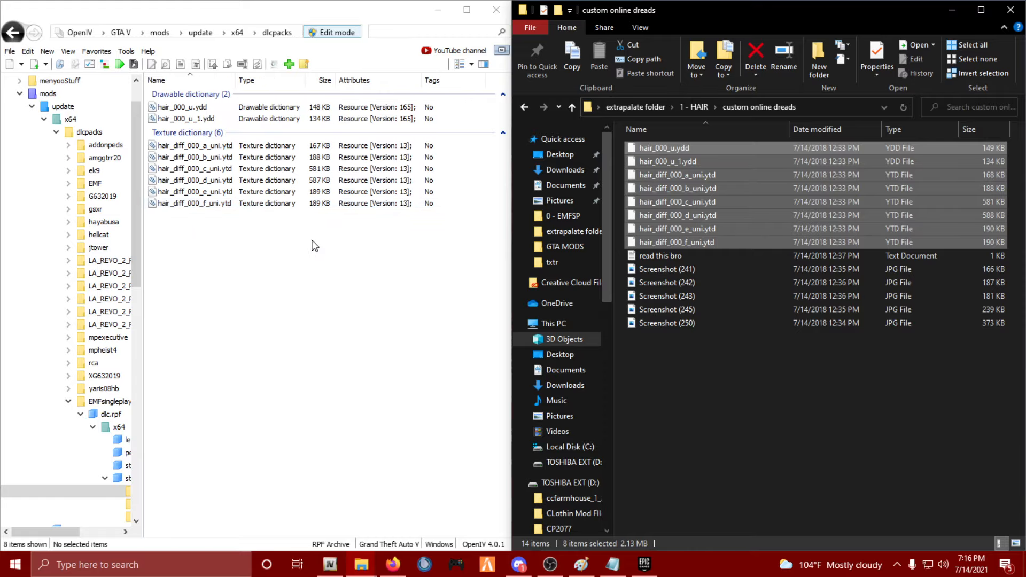
# Preview the hair_000_u.ydd model from another angle and close the model viewer.
pyautogui.click(166, 107)
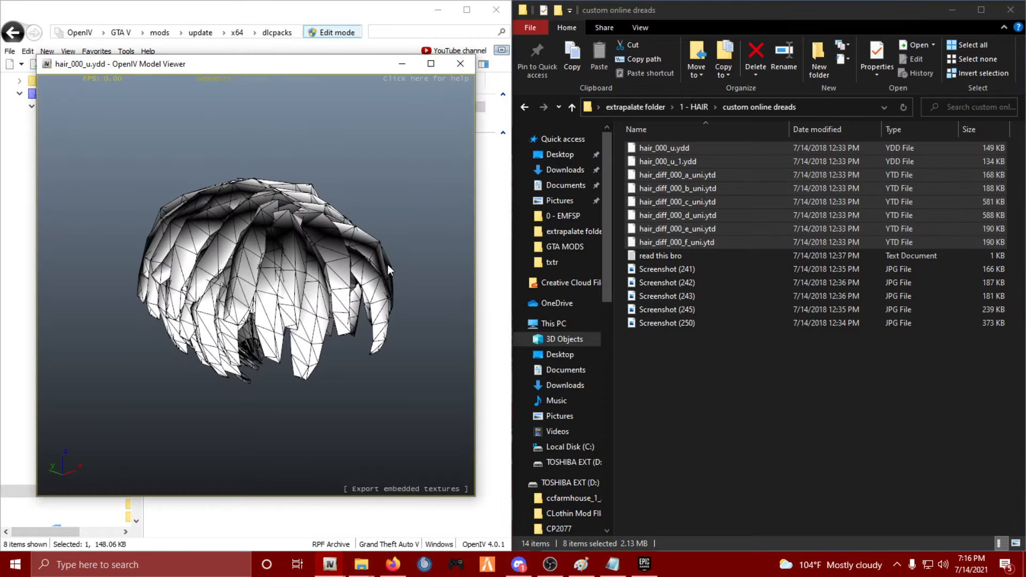
pyautogui.moveTo(389, 266); pyautogui.dragTo(484, 67)
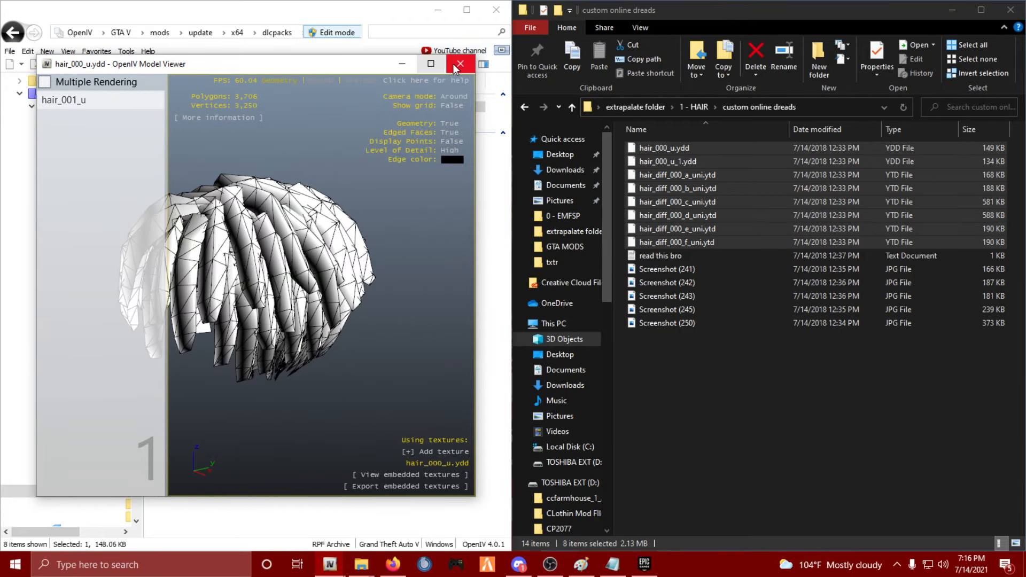
pyautogui.click(459, 64)
# Add berd_003_u.ydd and berd_diff_003_a_uni.ytd from the goatee folder in 1 - HAIR to player_one.
pyautogui.click(525, 107)
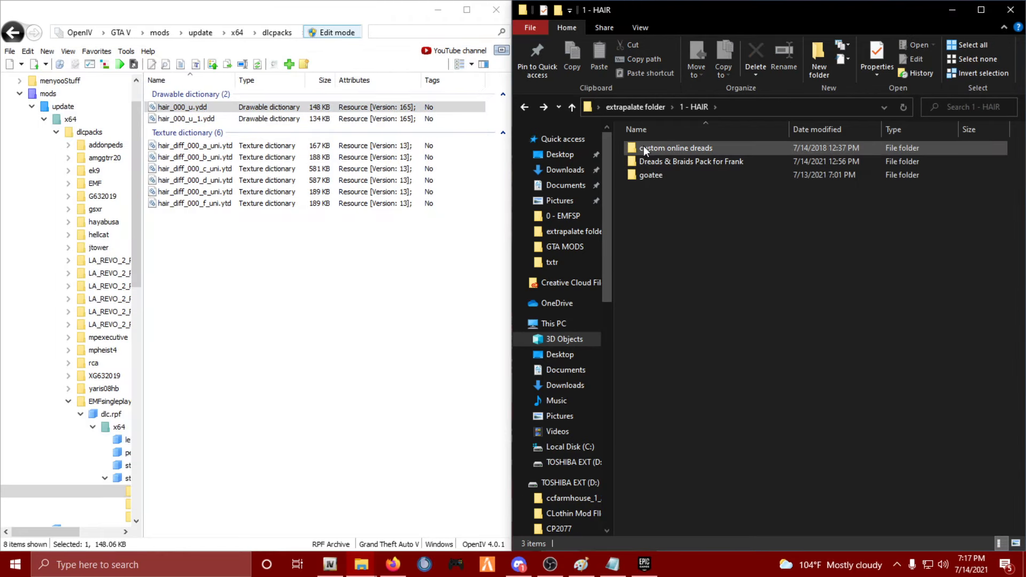
pyautogui.click(651, 175)
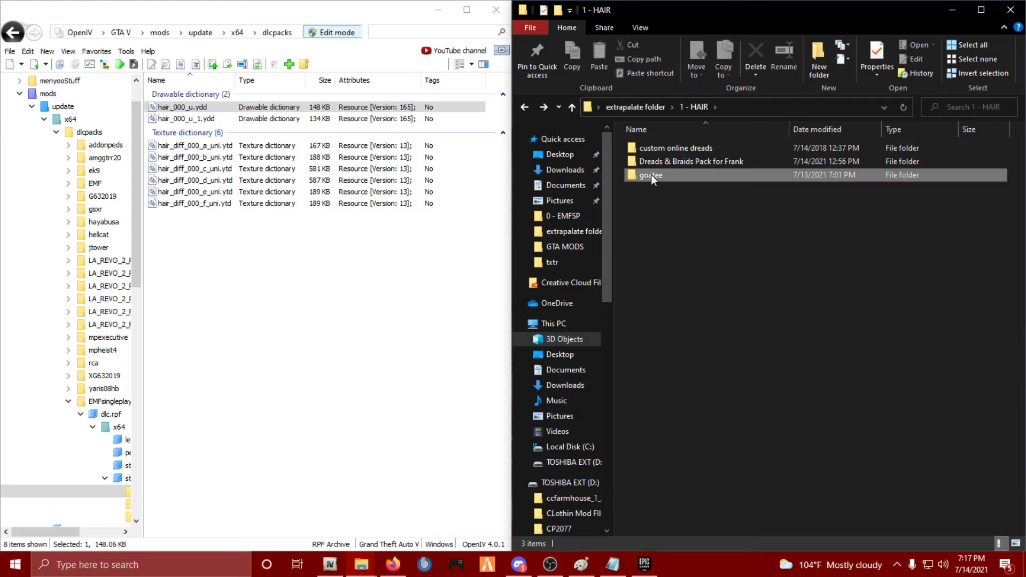
pyautogui.doubleClick(652, 175)
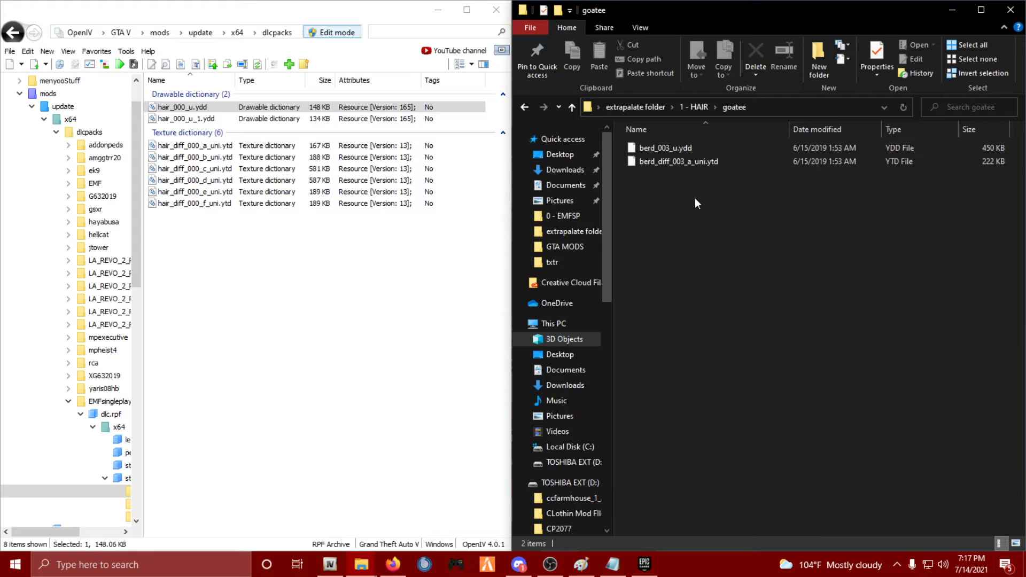
pyautogui.moveTo(696, 202); pyautogui.dragTo(647, 142)
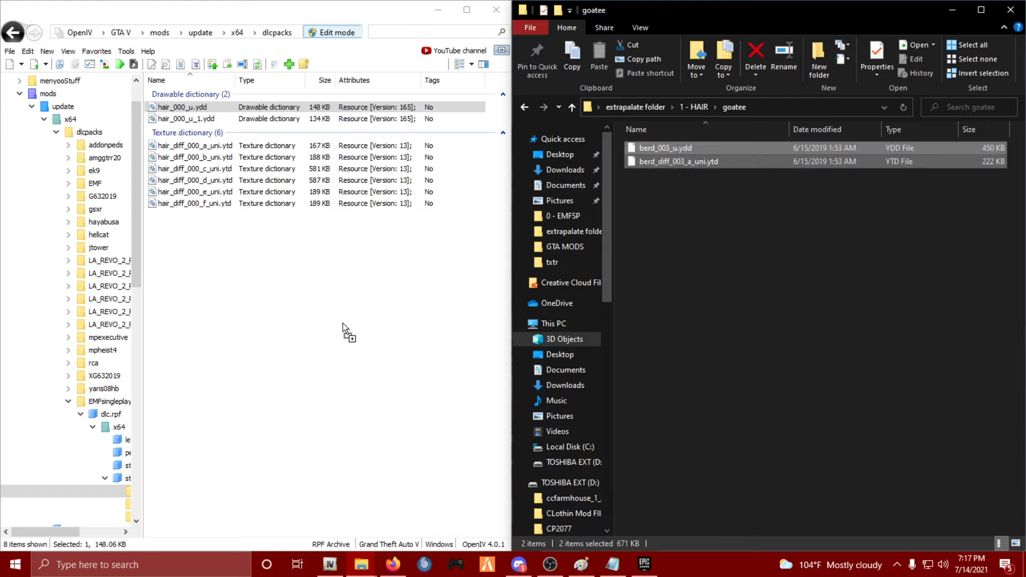
pyautogui.moveTo(217, 278); pyautogui.dragTo(218, 279)
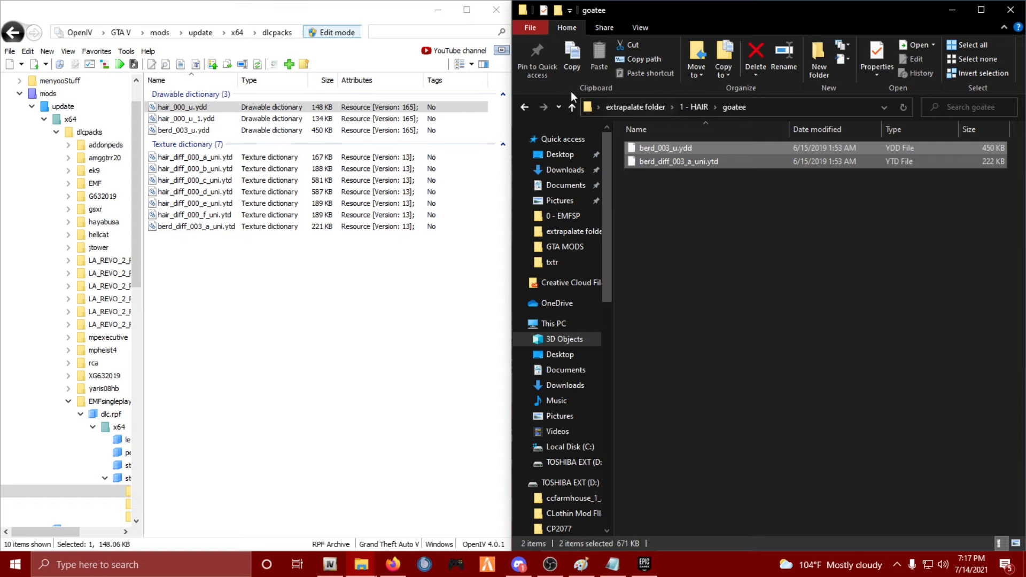
# Add head_diff_000_a_bla.ytd from the Blonde folder in 2 - FACE\Face to the player_one folder in OpenIV.
pyautogui.click(523, 108)
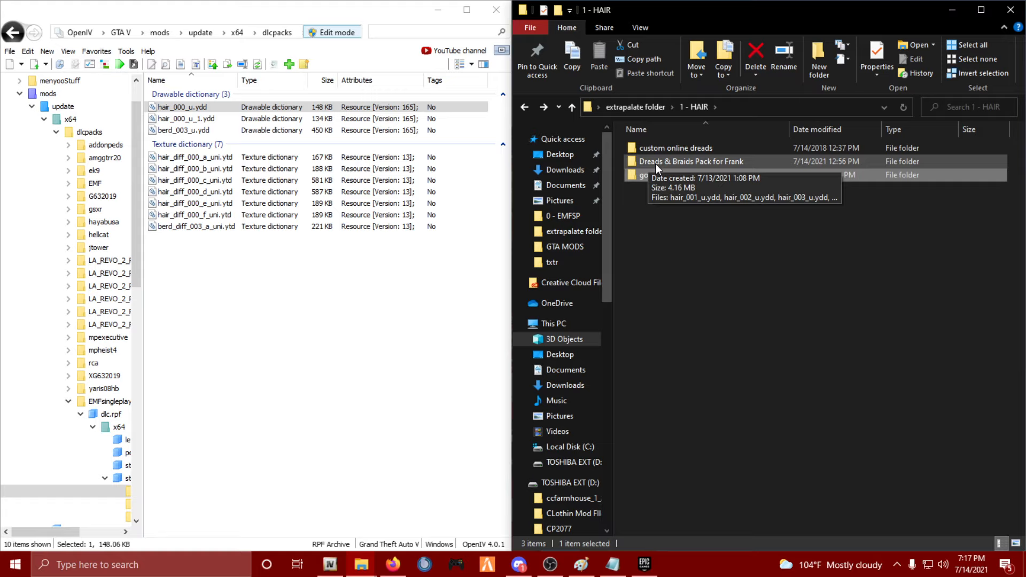
pyautogui.click(524, 107)
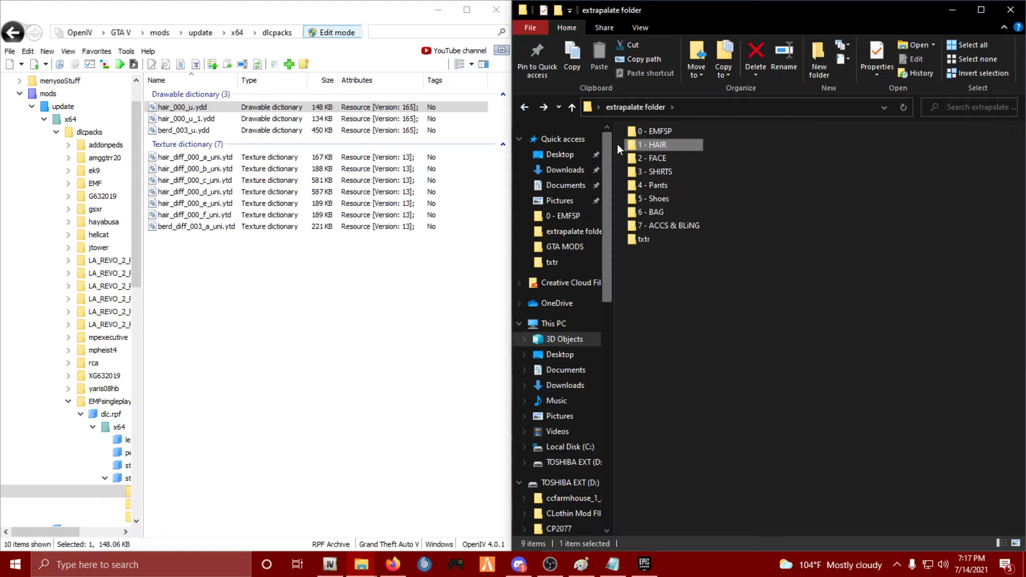
pyautogui.doubleClick(659, 159)
pyautogui.doubleClick(654, 149)
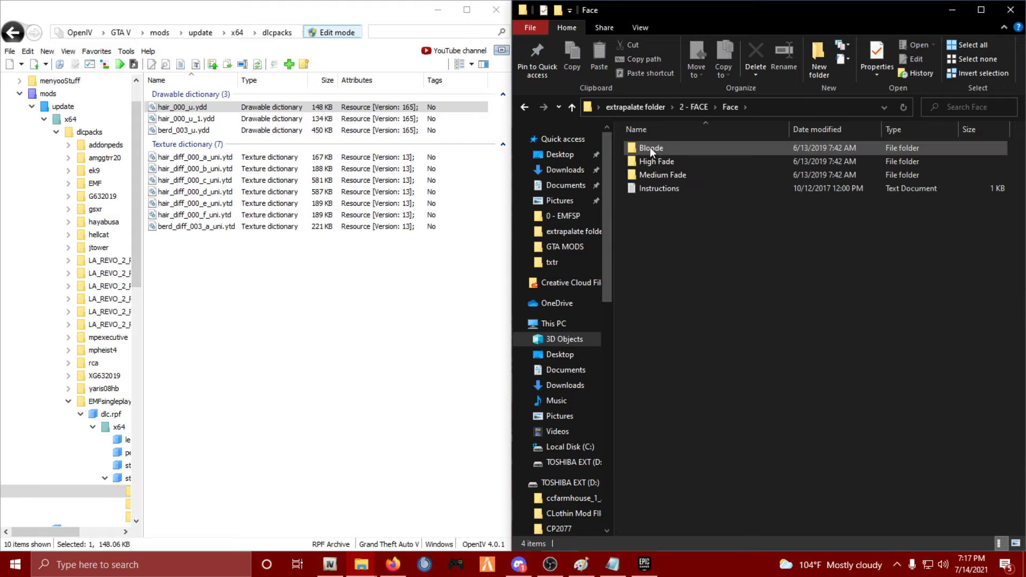
pyautogui.moveTo(650, 147)
pyautogui.doubleClick(651, 147)
pyautogui.moveTo(670, 151); pyautogui.dragTo(413, 345)
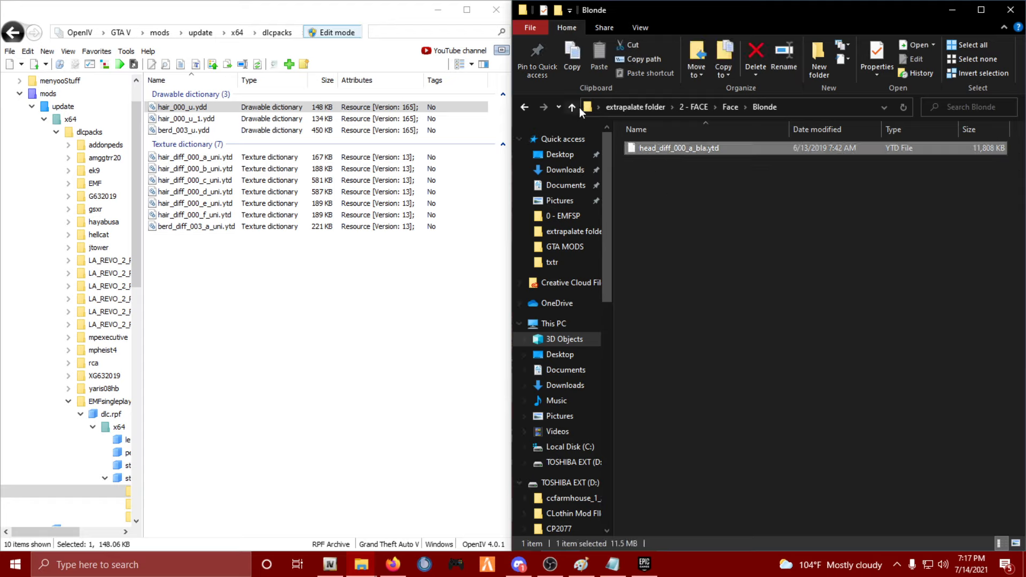
# Add head_diff_000_b_bla.ytd from the High Fade folder and head_diff_000_c_bla.ytd from Medium Fade to player_one.
pyautogui.click(525, 106)
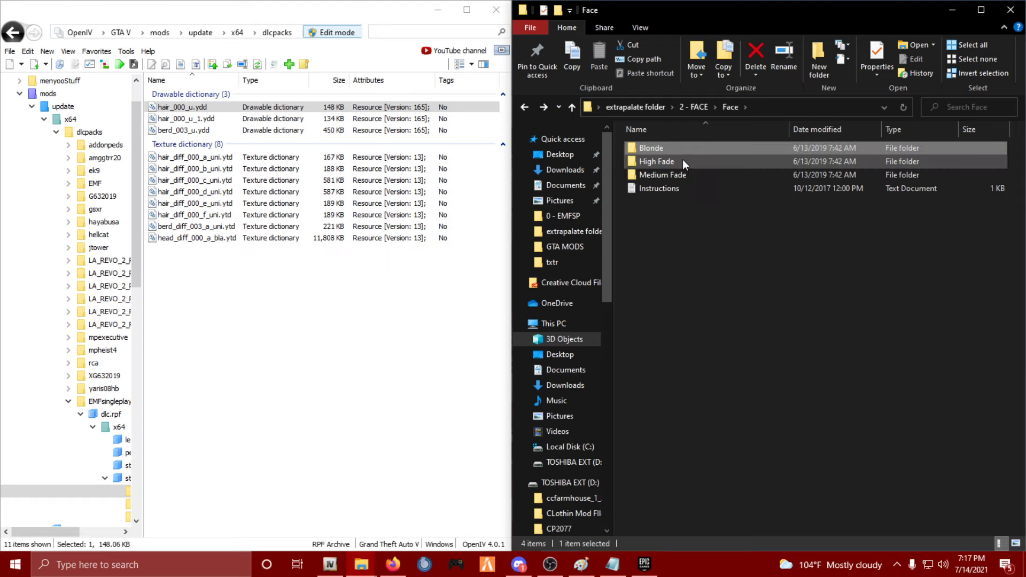
pyautogui.doubleClick(683, 159)
pyautogui.moveTo(669, 150); pyautogui.dragTo(406, 320)
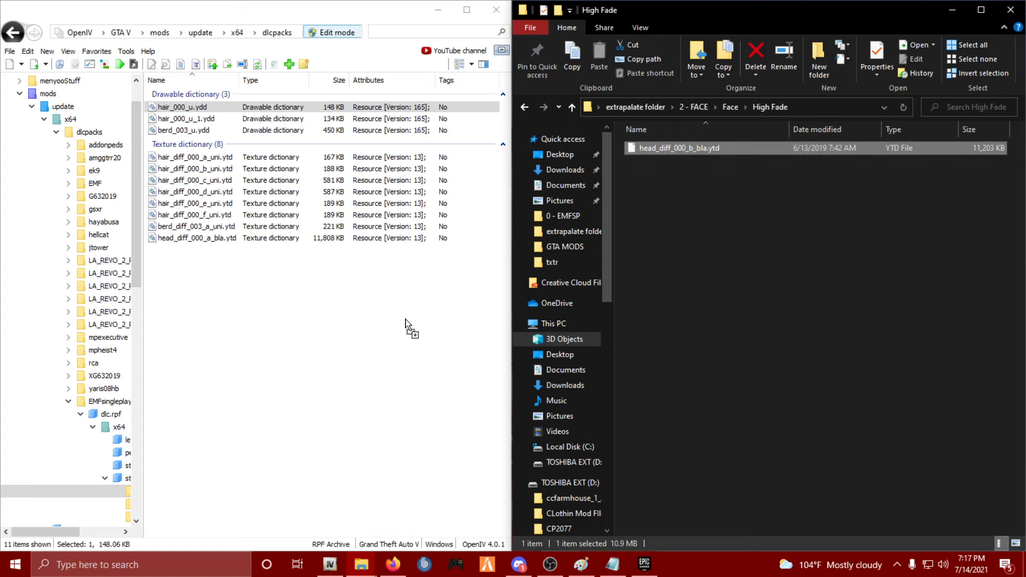
pyautogui.click(525, 107)
pyautogui.doubleClick(682, 173)
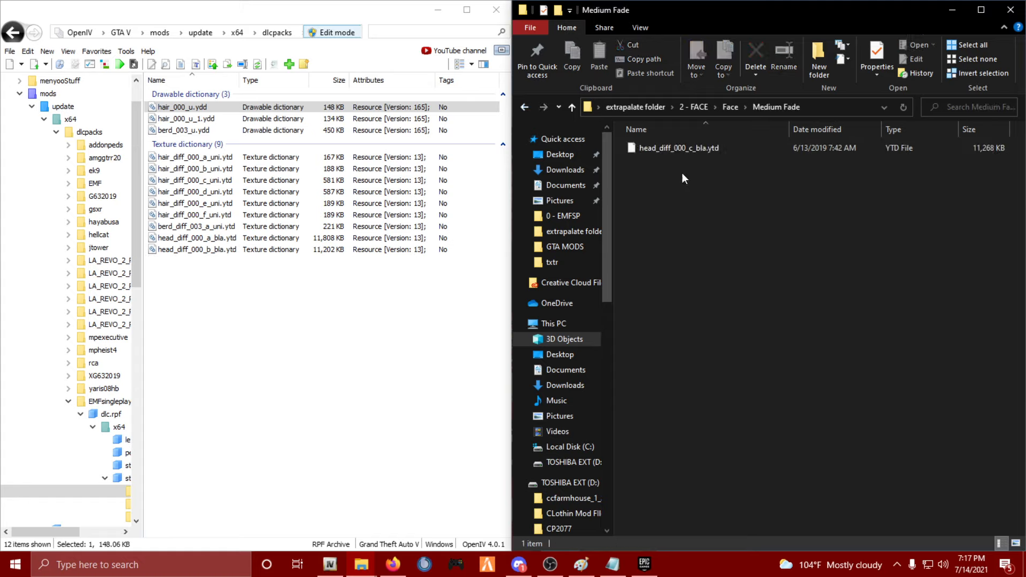
pyautogui.moveTo(654, 150); pyautogui.dragTo(401, 336)
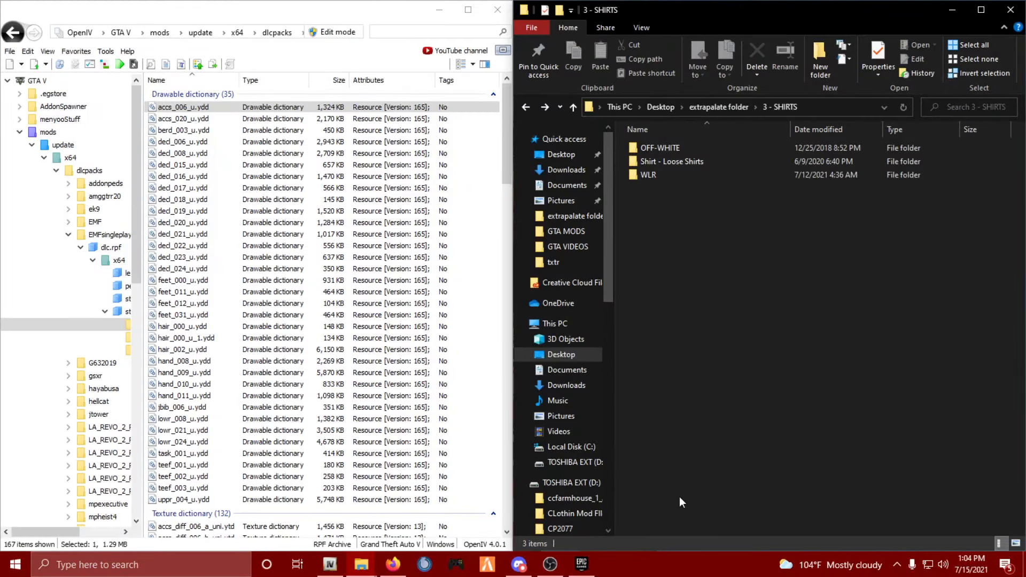
# In Firefox, review the Whole Lotta Red merch pack, Loose shirt for Franklin and OFF-WHITE "LIQUID SPRAY" Hoodies pages, and minimize the browser.
pyautogui.moveTo(390, 571)
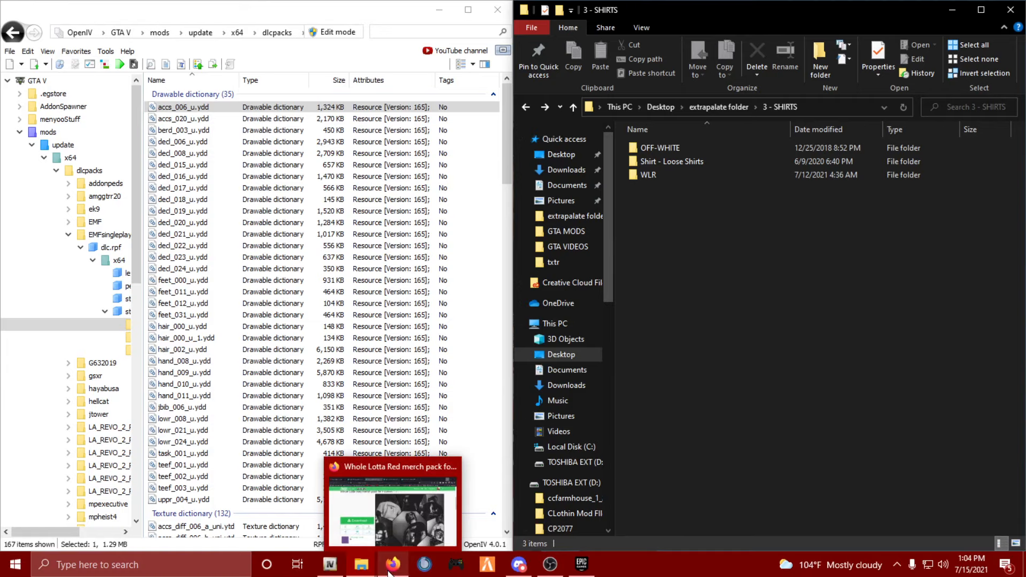
pyautogui.click(384, 516)
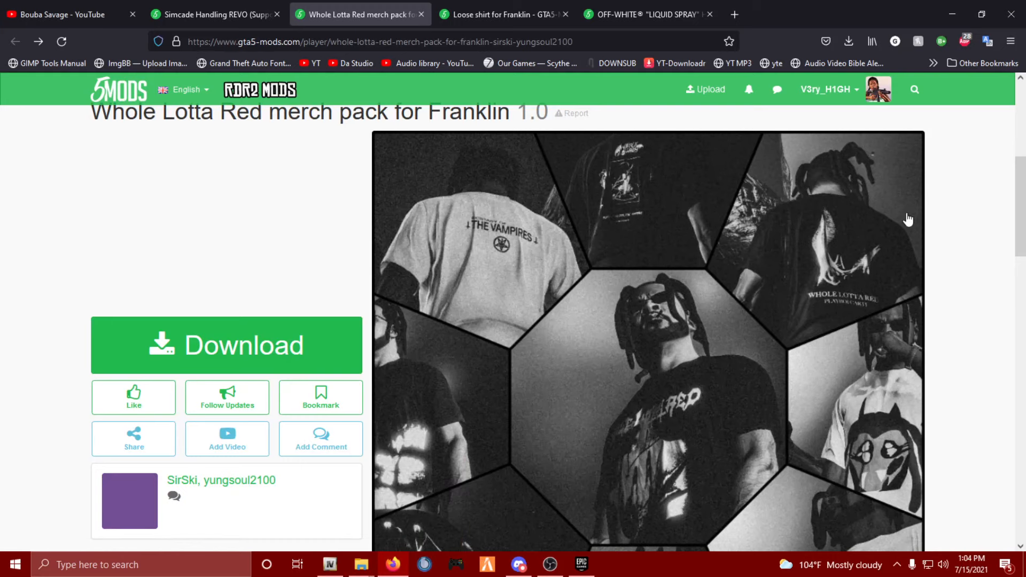
pyautogui.moveTo(1025, 178); pyautogui.dragTo(1019, 205)
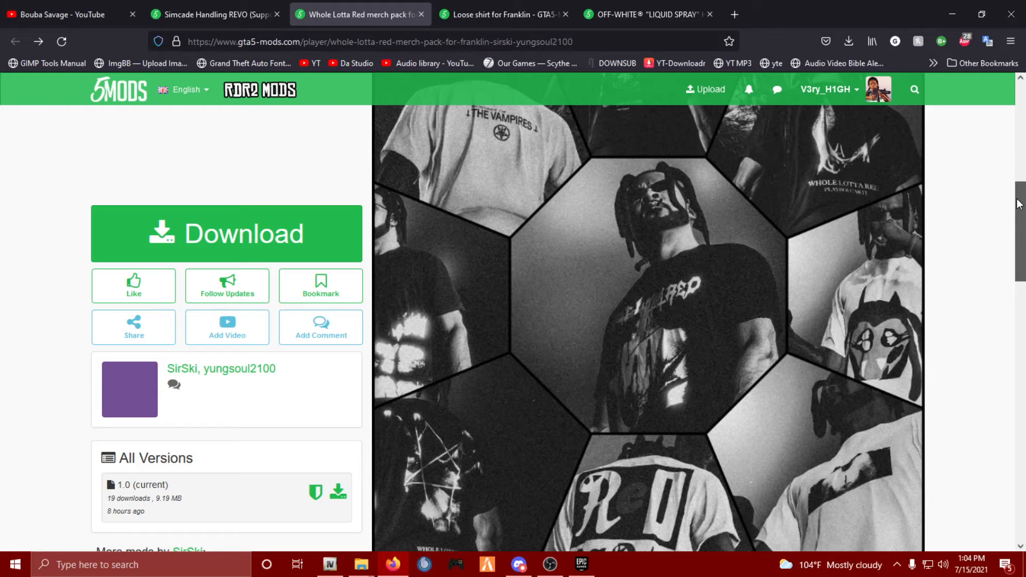
pyautogui.click(529, 3)
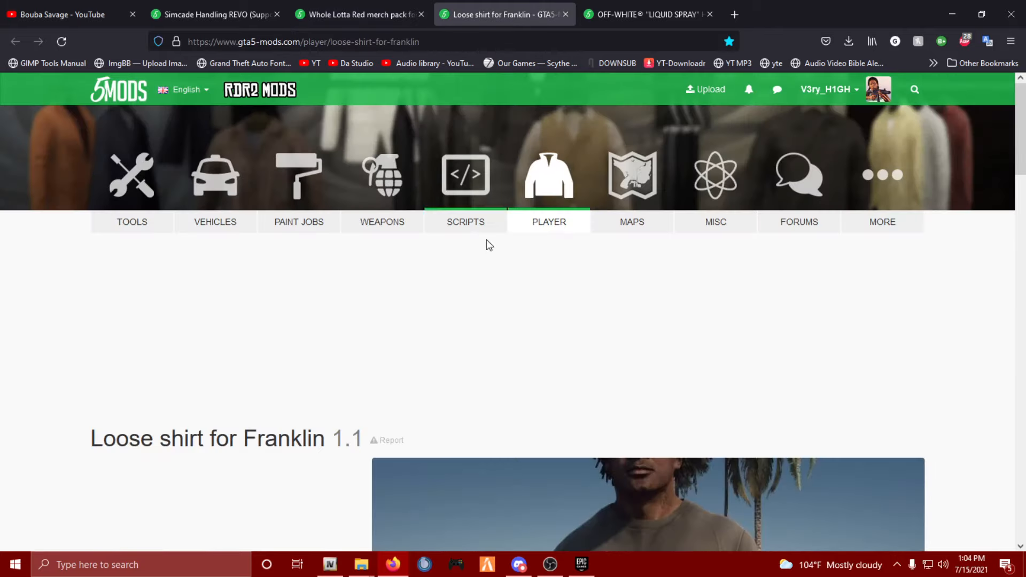
pyautogui.scroll(-5, 508, 264)
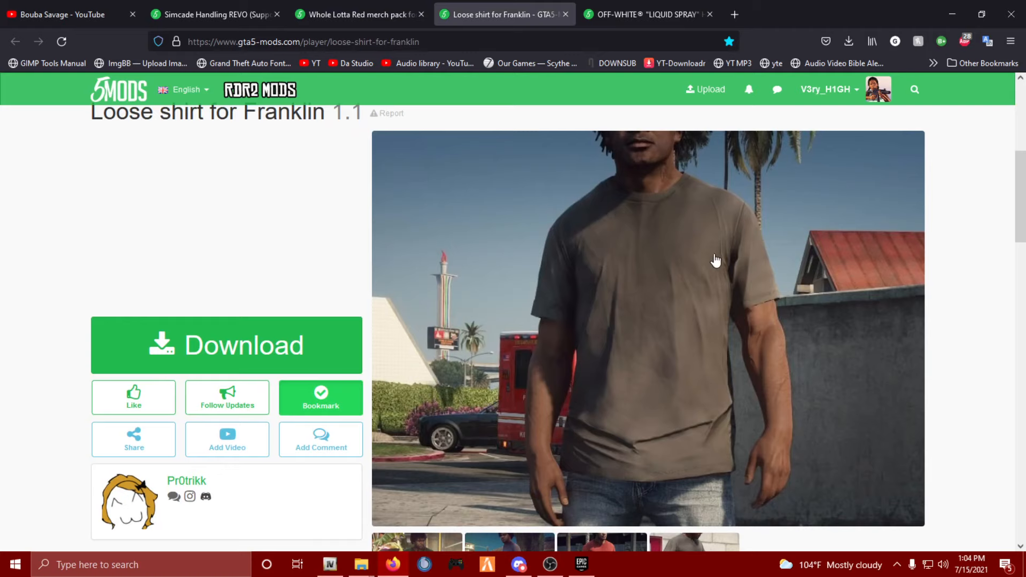
pyautogui.click(363, 15)
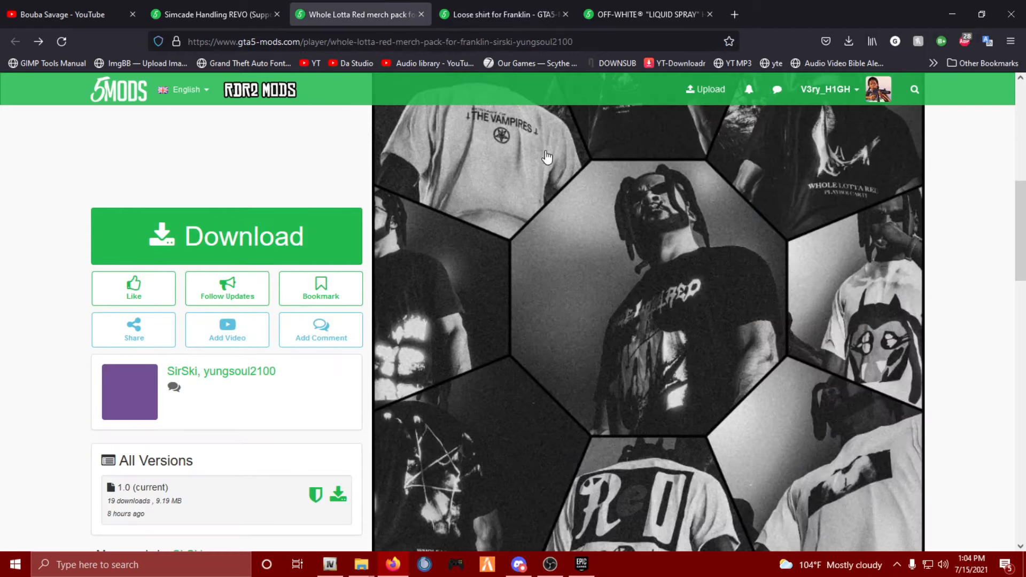
pyautogui.click(647, 15)
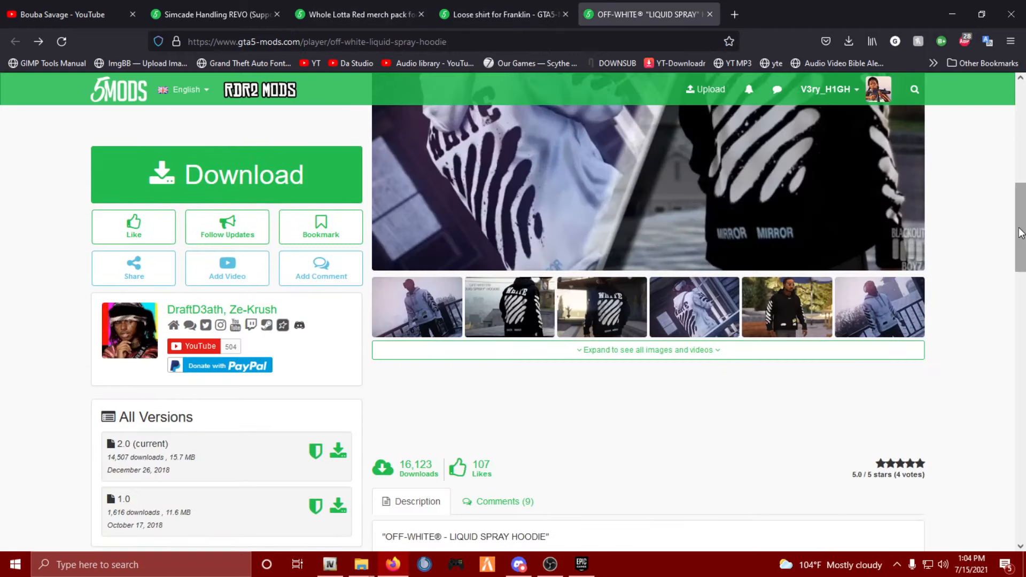
pyautogui.scroll(3, 588, 300)
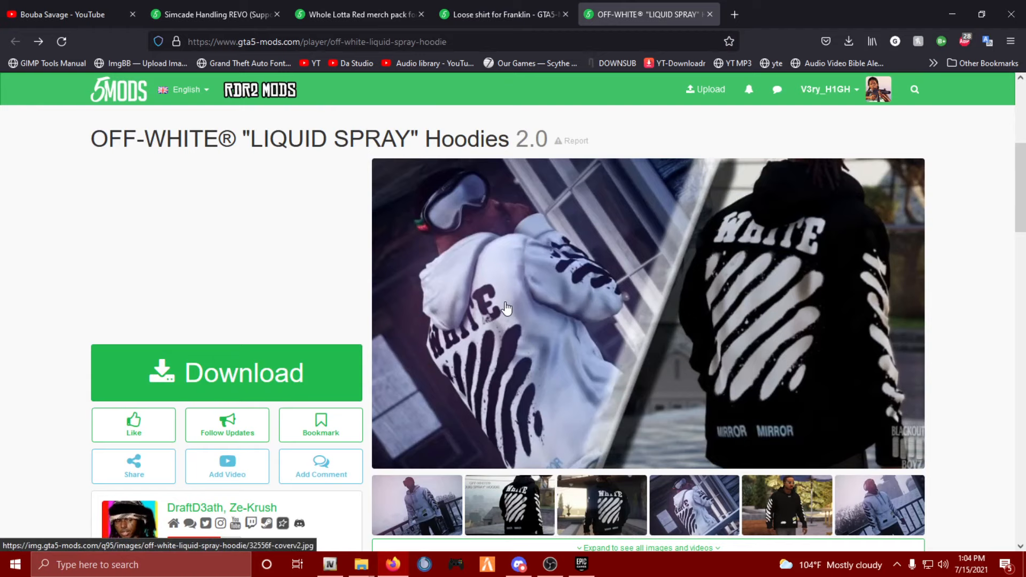
pyautogui.click(954, 8)
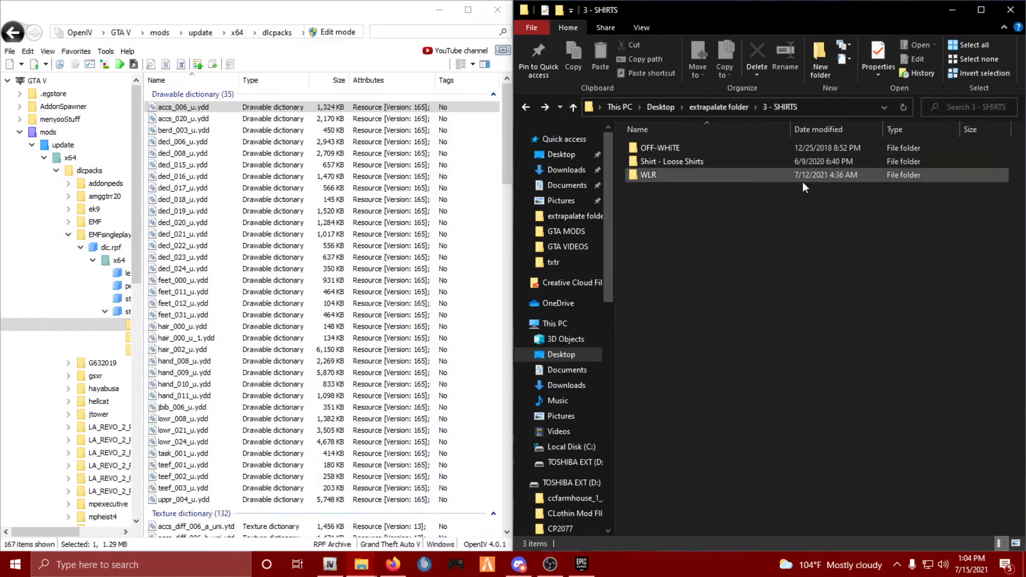
# Enable edit mode in OpenIV and add uppr_004_u.ydd from the Shirt - Loose Shirts folder to player_one.
pyautogui.doubleClick(672, 163)
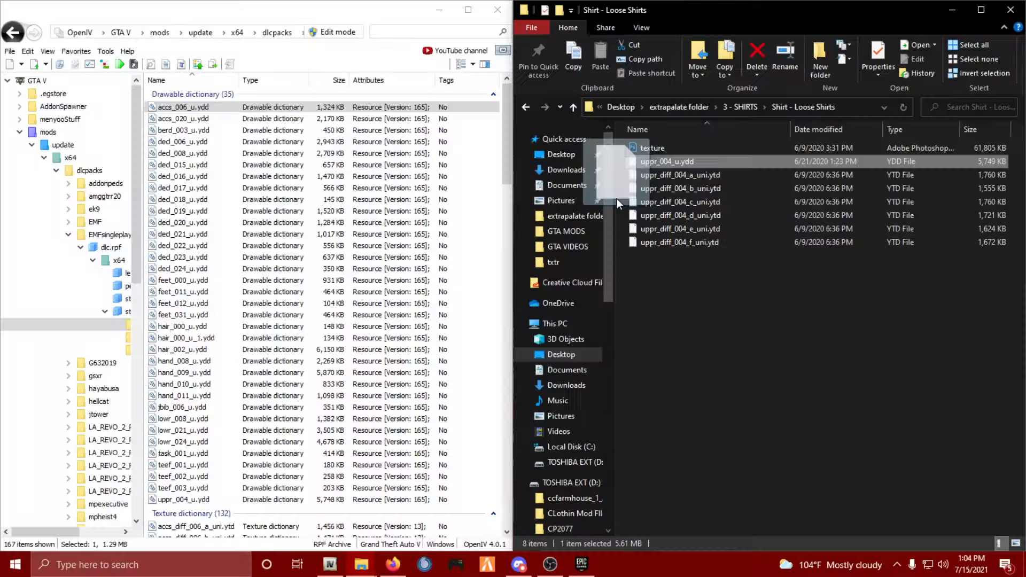
pyautogui.click(337, 33)
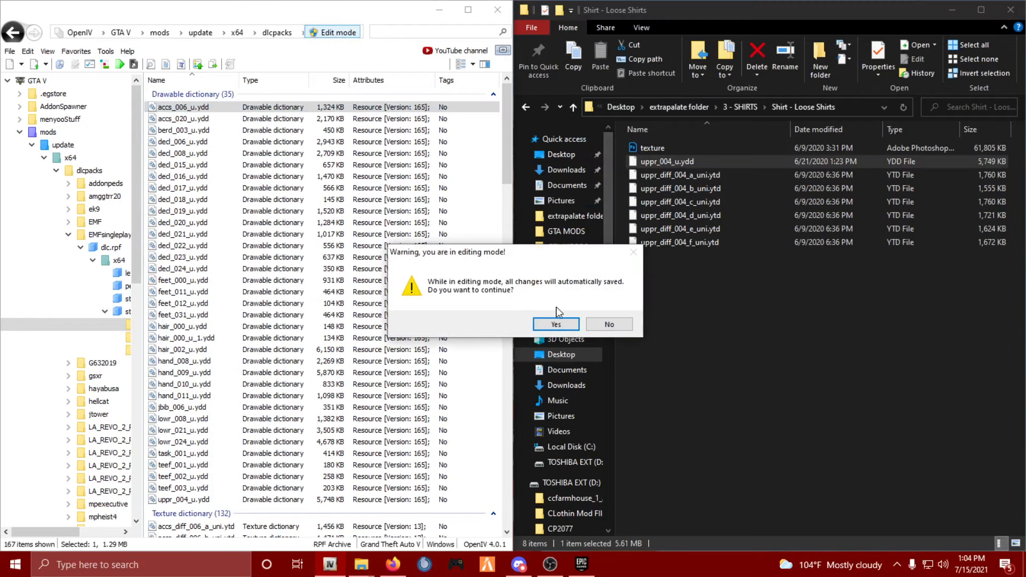
pyautogui.click(567, 329)
pyautogui.moveTo(683, 162); pyautogui.dragTo(291, 189)
# Preview the uppr_004_u.ydd shirt model in OpenIV and close the model viewer.
pyautogui.scroll(-4, 273, 252)
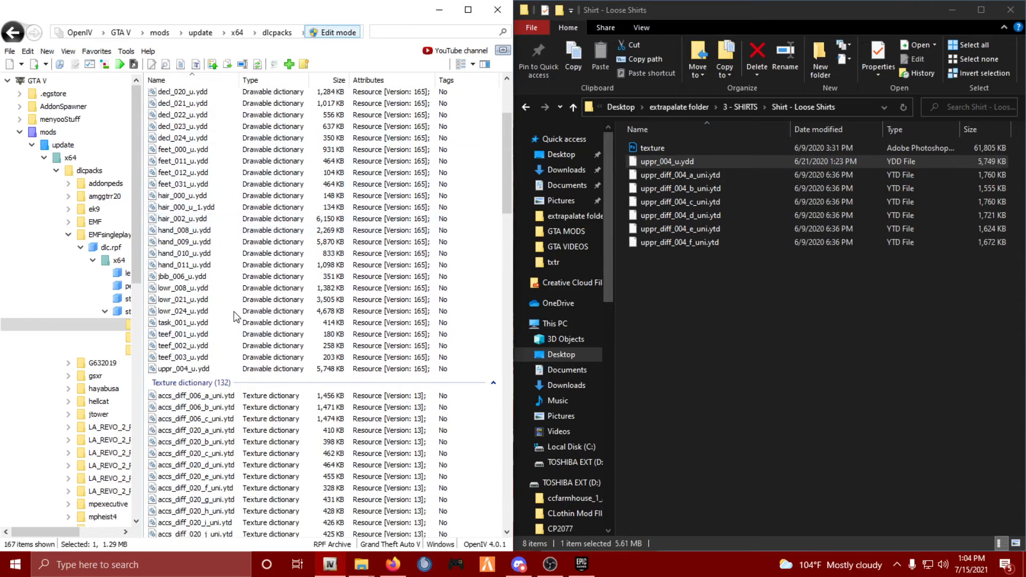
pyautogui.click(197, 369)
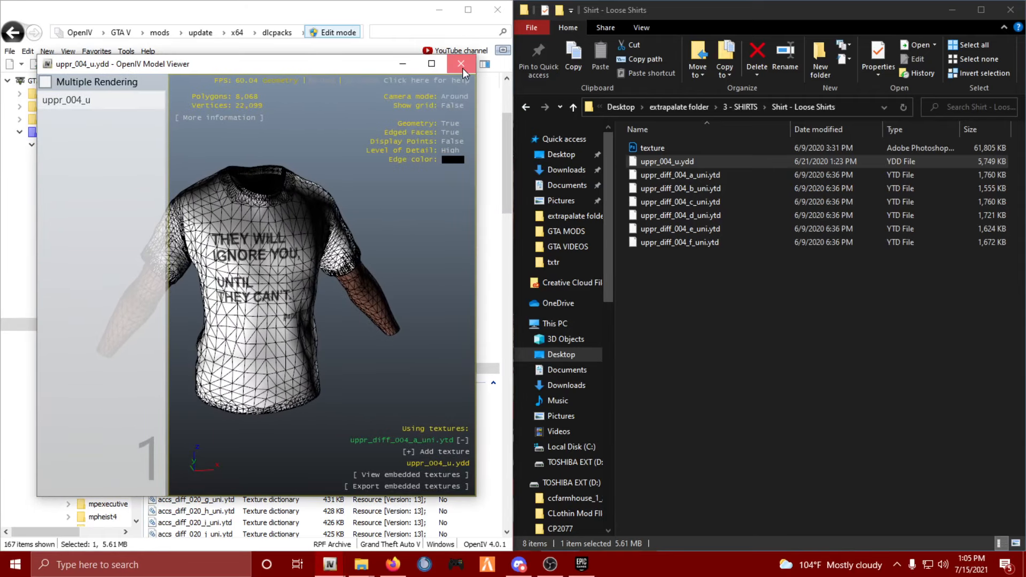
pyautogui.click(462, 64)
pyautogui.moveTo(739, 308)
pyautogui.mouseDown()
pyautogui.moveTo(699, 243)
pyautogui.moveTo(734, 317)
pyautogui.mouseUp()
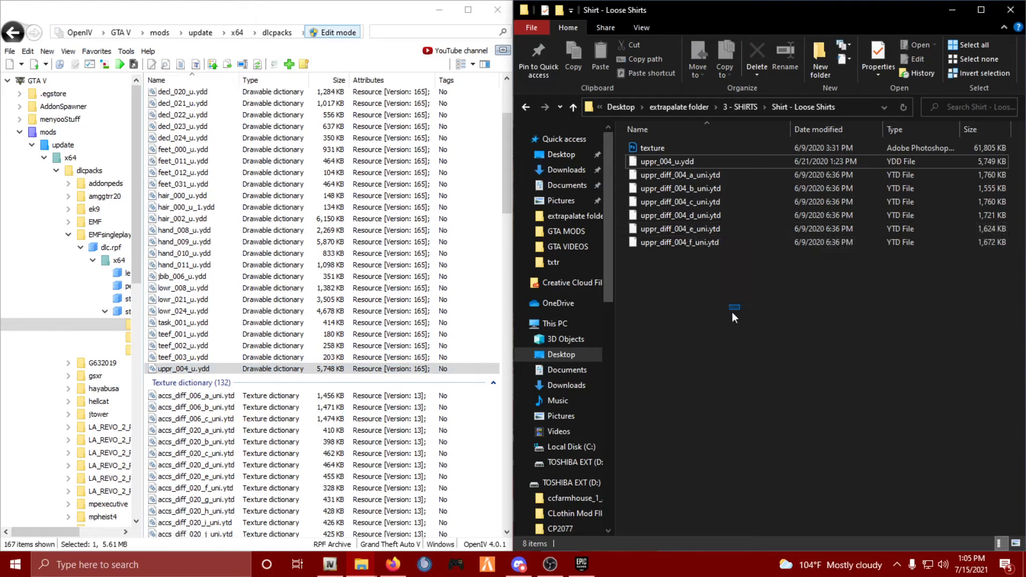
# Add uppr_000_u.ydd from the HOODIE folder under 3 - SHIRTS\OFF-WHITE to player_one and check its model in the viewer.
pyautogui.click(526, 109)
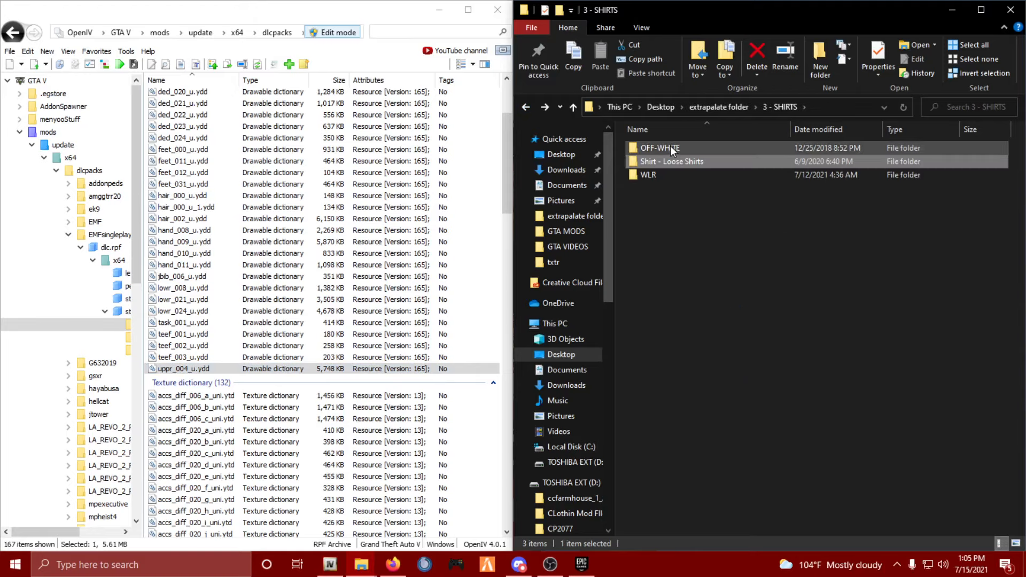
pyautogui.doubleClick(670, 146)
pyautogui.doubleClick(670, 147)
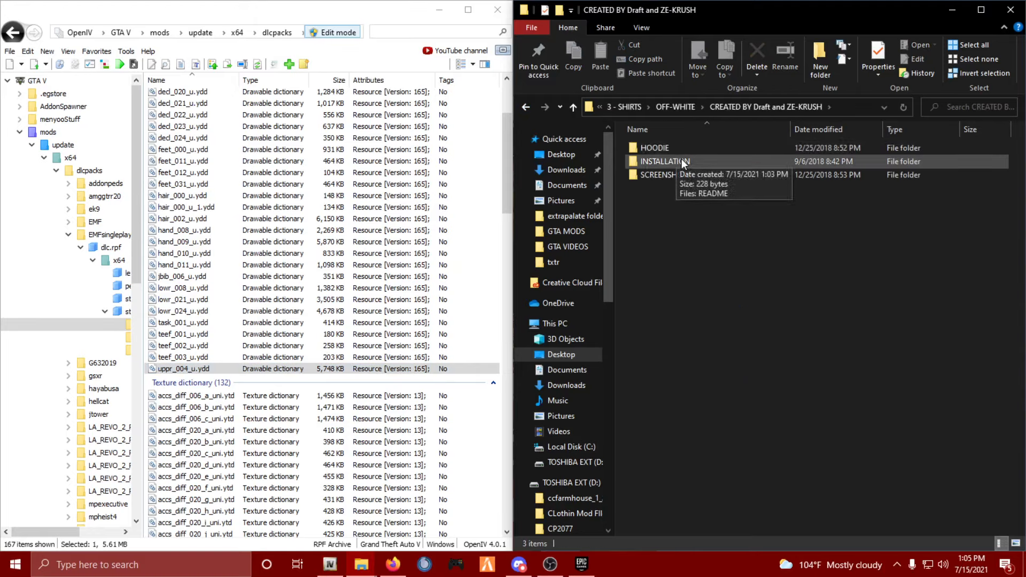
pyautogui.doubleClick(669, 146)
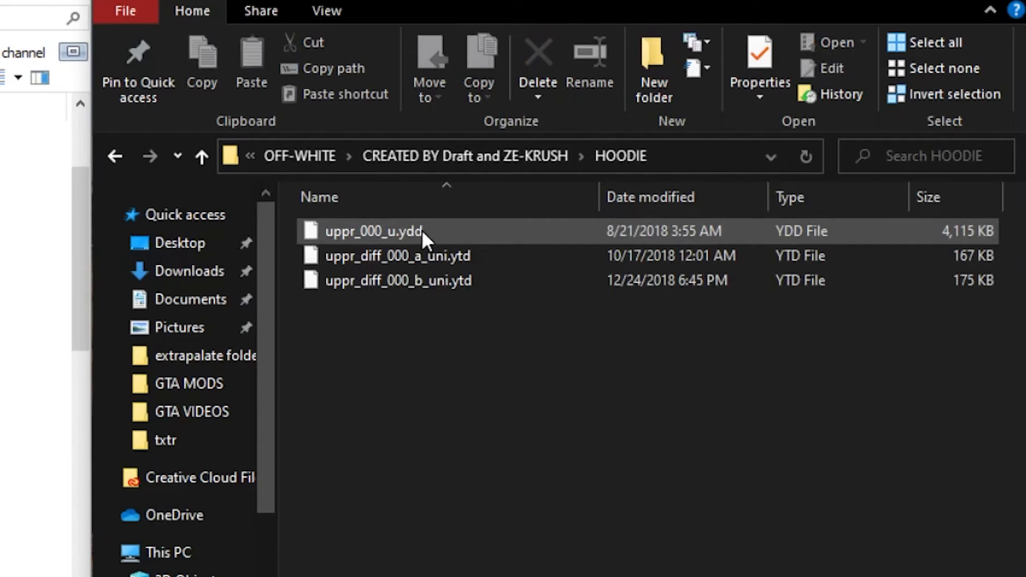
pyautogui.click(421, 229)
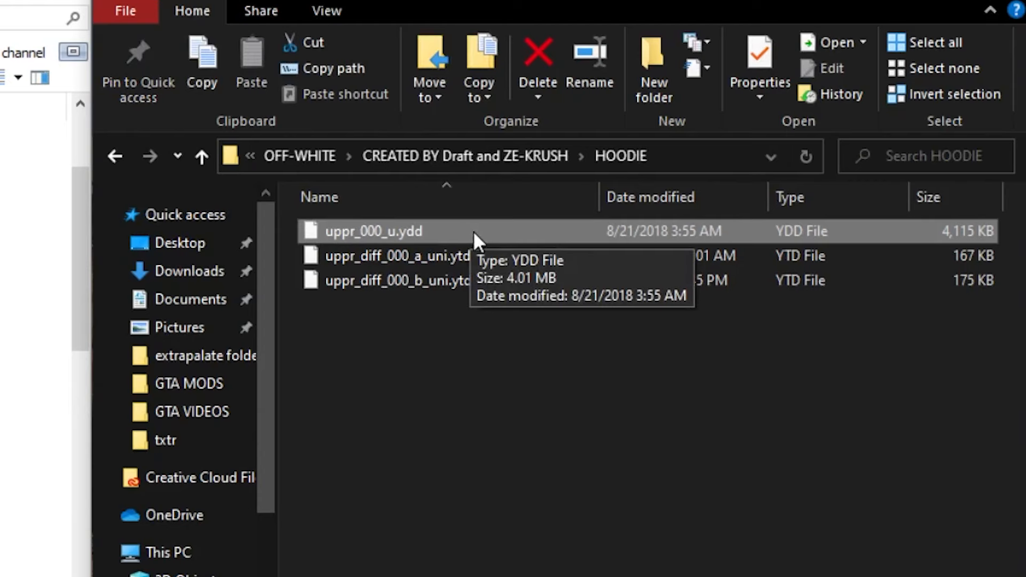
pyautogui.moveTo(473, 231); pyautogui.dragTo(0, 534)
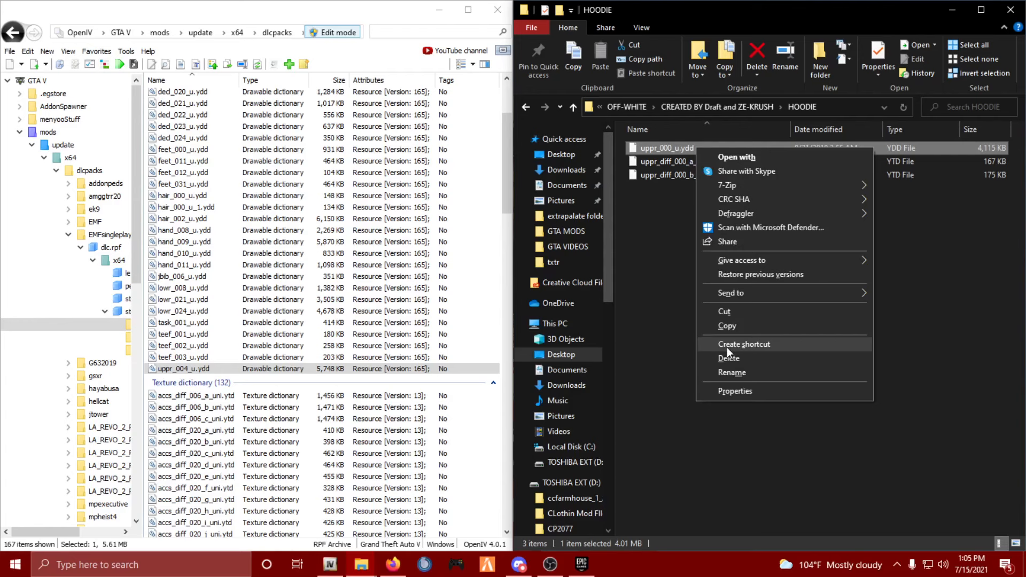
pyautogui.click(674, 278)
pyautogui.moveTo(663, 148); pyautogui.dragTo(222, 384)
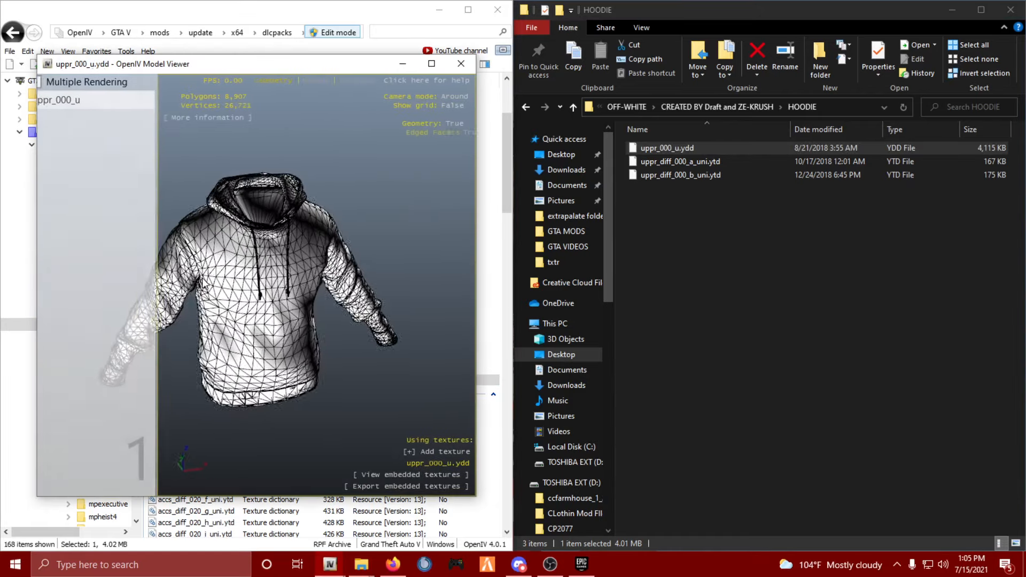
pyautogui.click(463, 64)
# Add uppr_diff_000_a_uni.ytd through uppr_diff_000_c_uni.ytd from 3 - SHIRTS\WLR\HOODIES to player_one and return to the WLR folder.
pyautogui.click(526, 107)
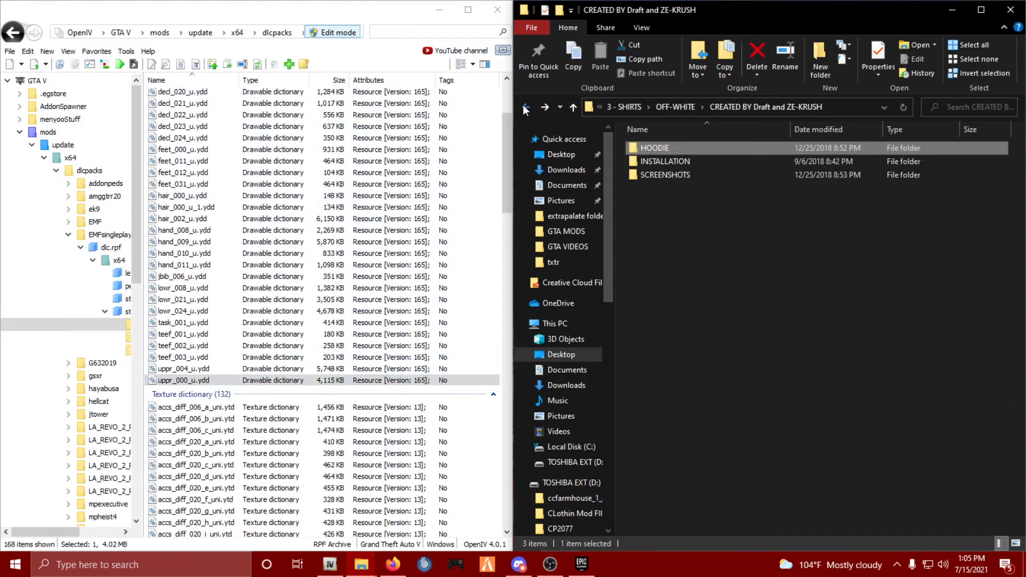
pyautogui.click(525, 108)
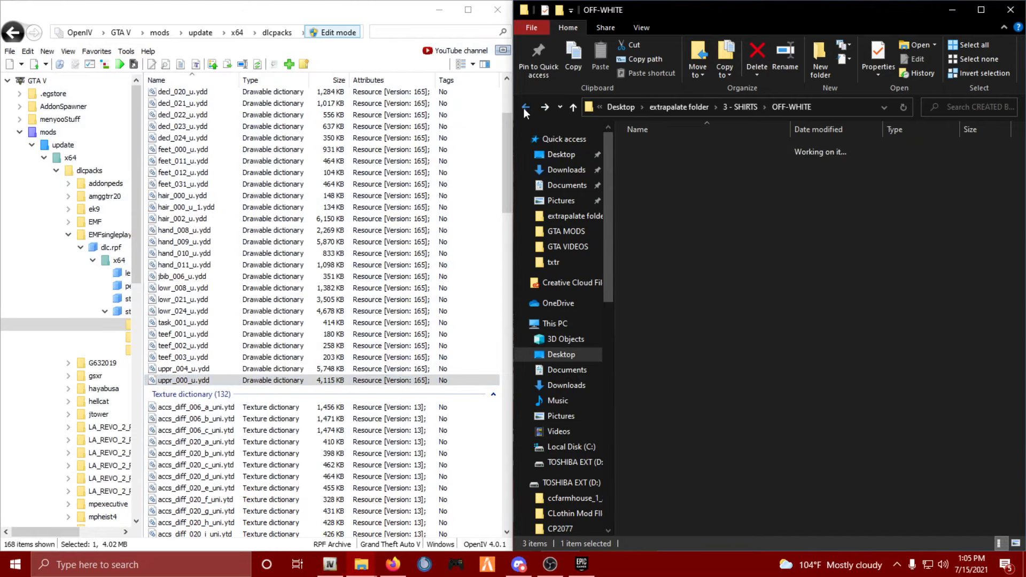
pyautogui.click(525, 107)
pyautogui.doubleClick(667, 175)
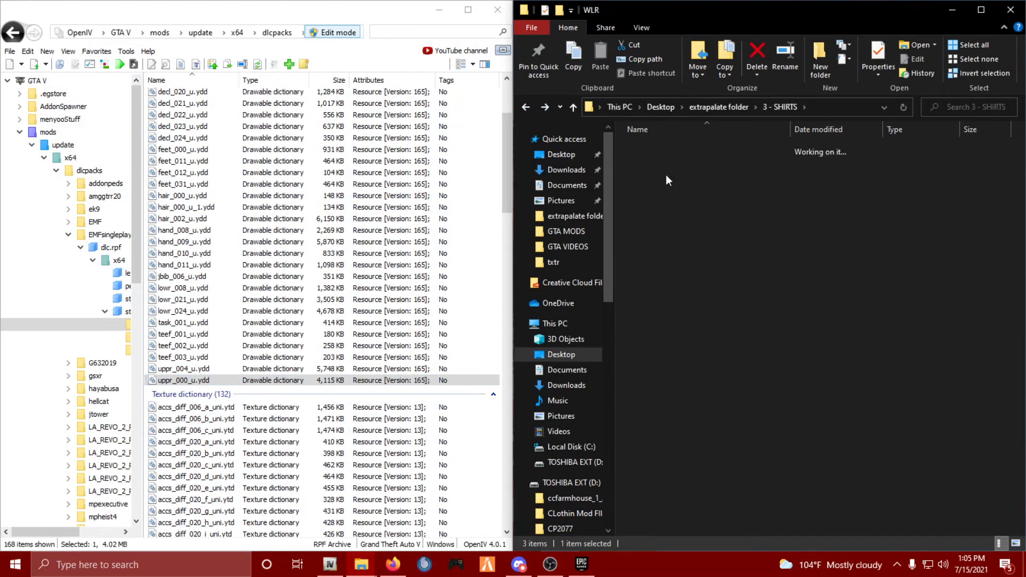
pyautogui.doubleClick(670, 147)
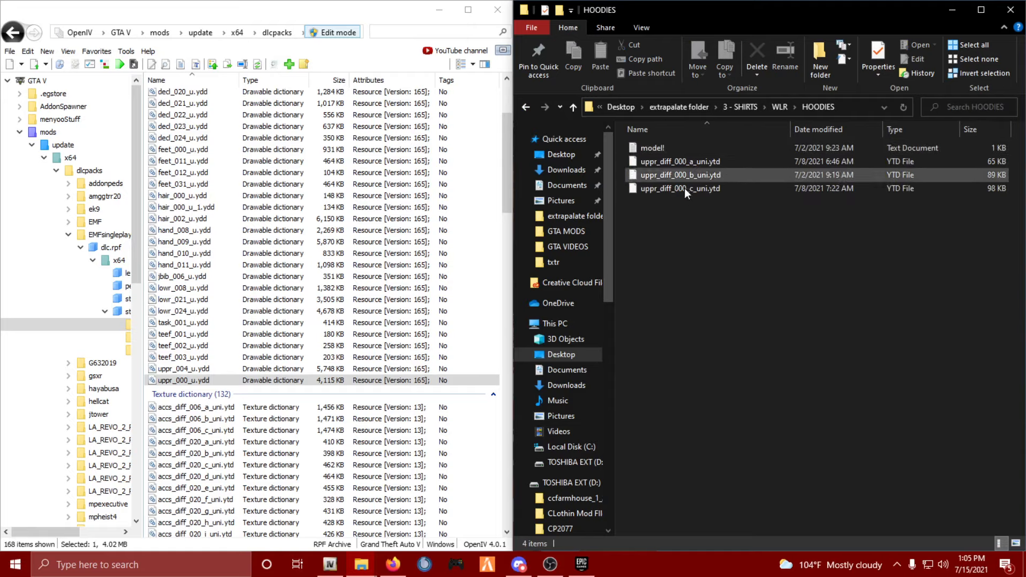
pyautogui.moveTo(690, 200); pyautogui.dragTo(657, 160)
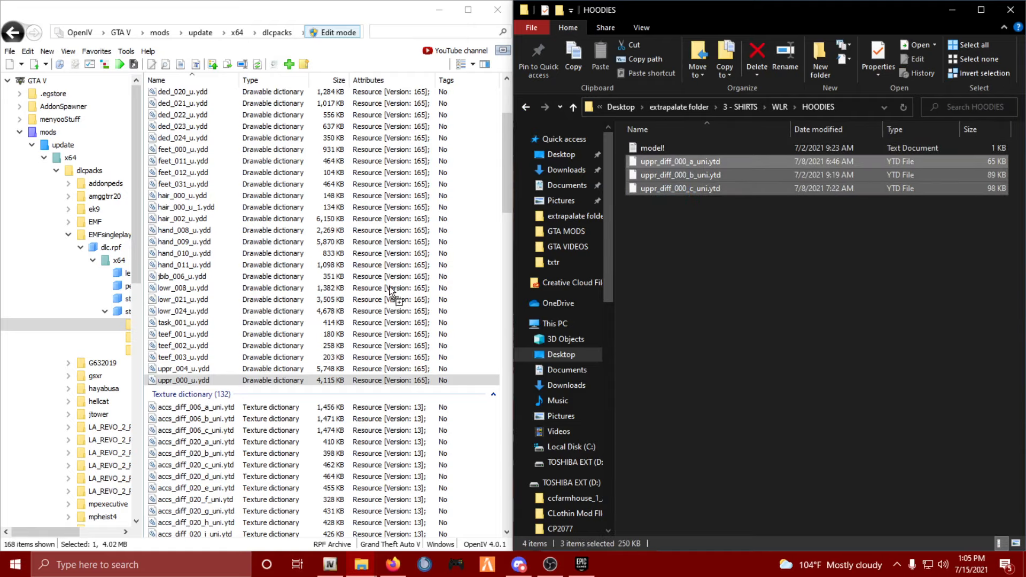
pyautogui.moveTo(392, 292); pyautogui.dragTo(319, 316)
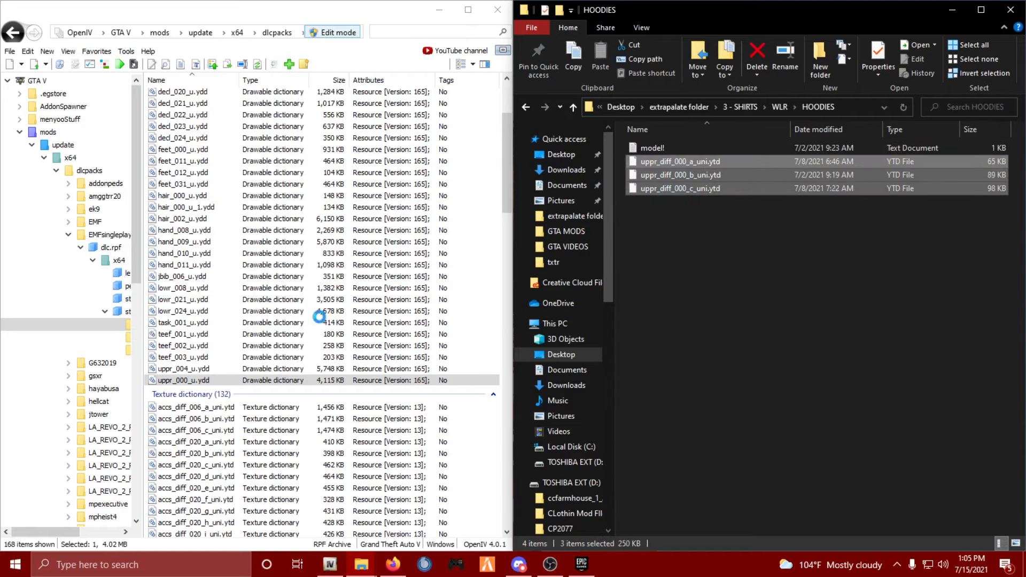
pyautogui.click(527, 105)
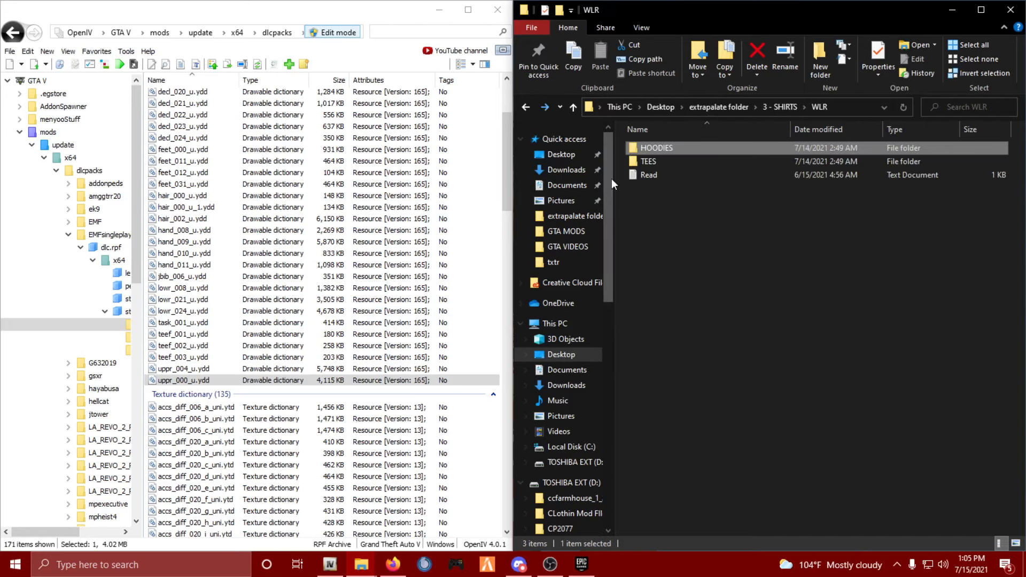
# Add uppr_diff_004_a_uni.ytd through uppr_diff_004_i_uni.ytd from 3 - SHIRTS\WLR\TEES to player_one.
pyautogui.doubleClick(669, 161)
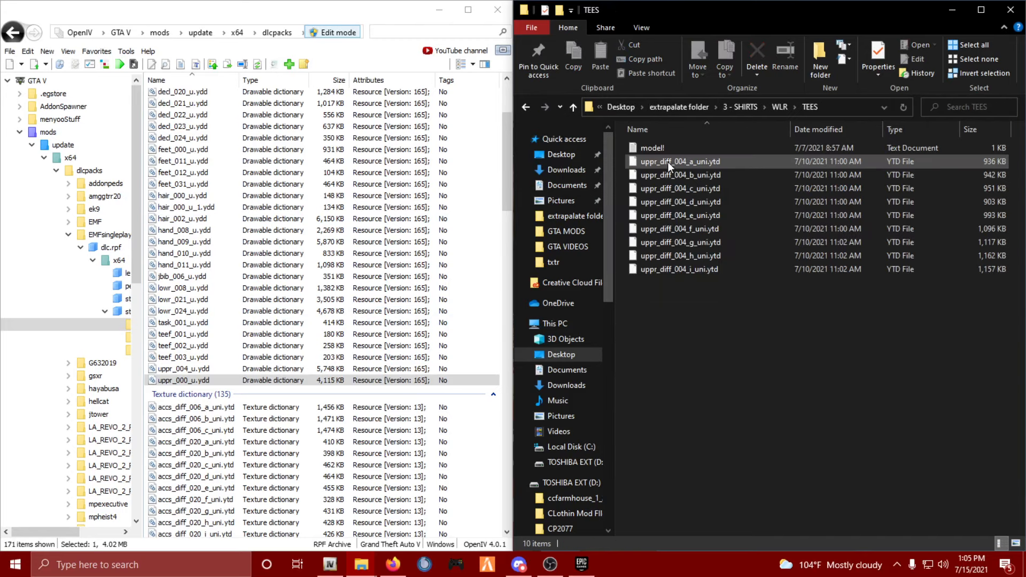
pyautogui.click(668, 162)
pyautogui.keyDown('shift'); pyautogui.click(684, 268); pyautogui.keyUp('shift')
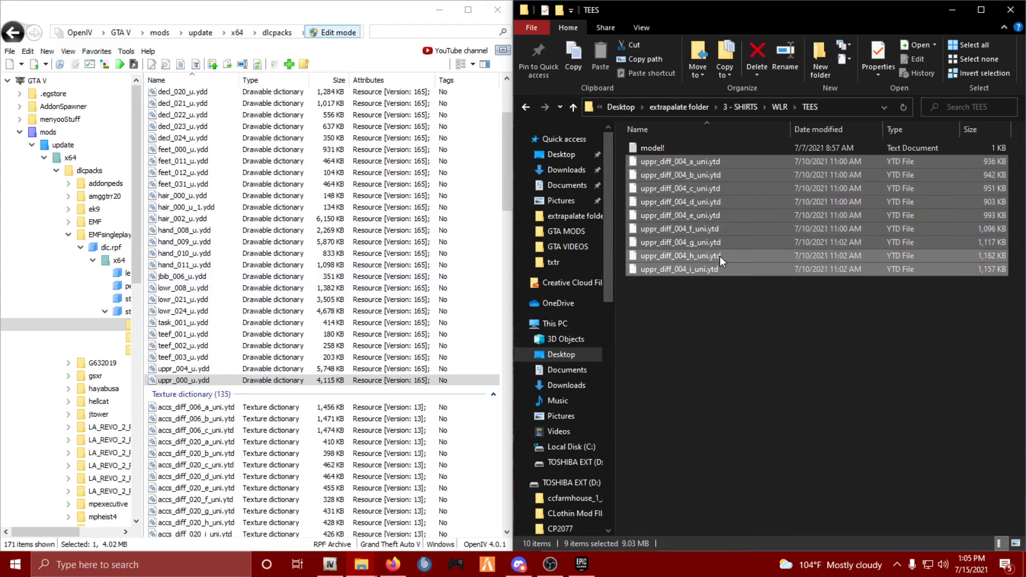
pyautogui.scroll(-7, 375, 315)
pyautogui.scroll(-20, 386, 327)
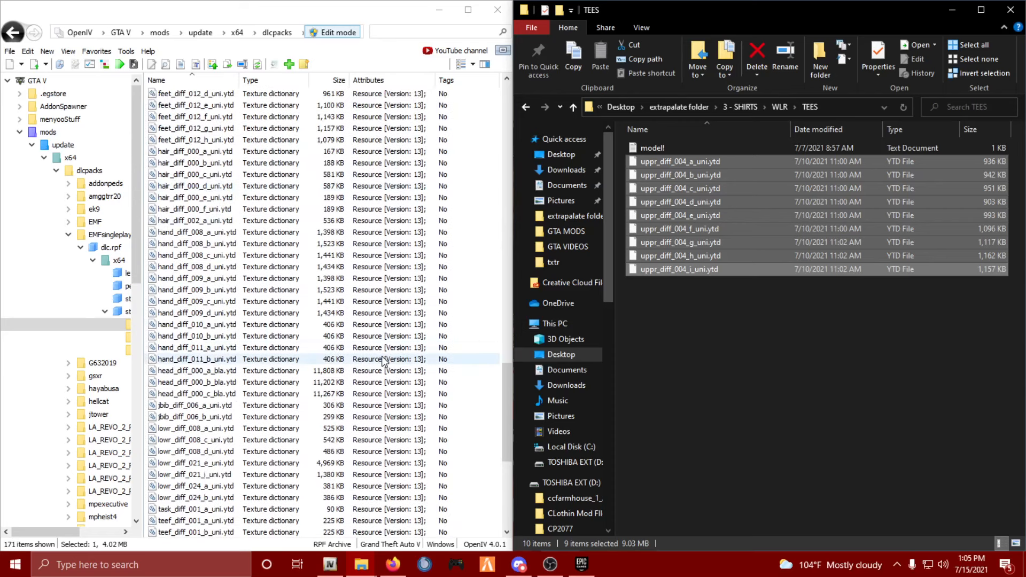
pyautogui.moveTo(668, 243); pyautogui.dragTo(311, 353)
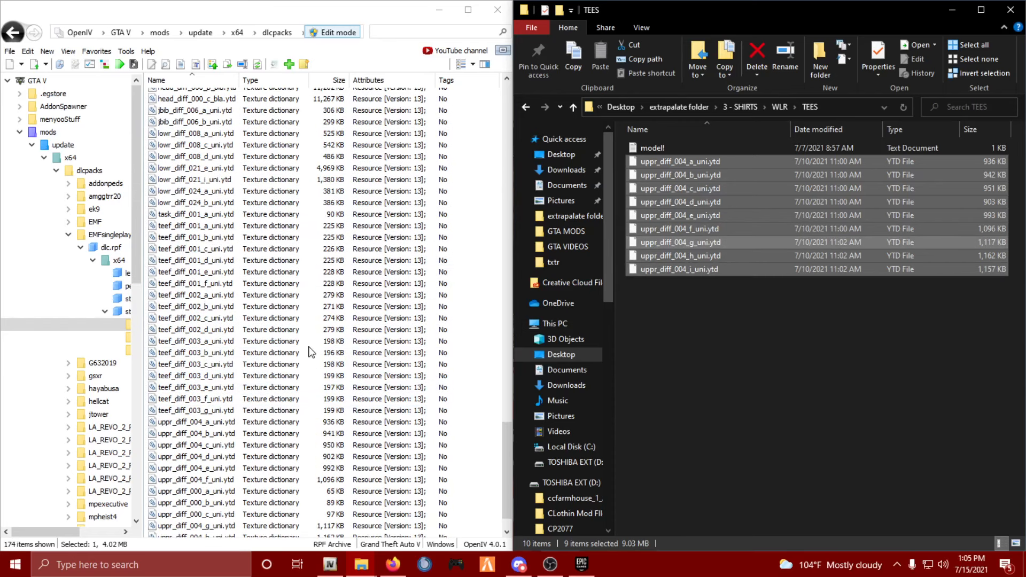
# Inspect the uppr_diff_004_a_uni.ytd texture and preview the uppr_004_u.ydd shirt model, choosing an uppr_diff texture for it.
pyautogui.doubleClick(222, 388)
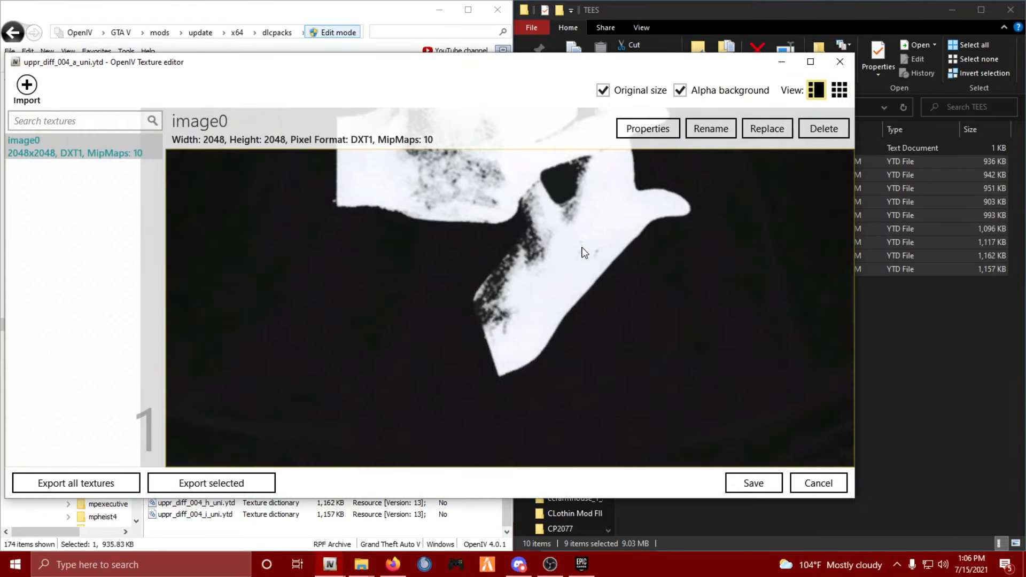
pyautogui.click(841, 62)
pyautogui.scroll(20, 293, 312)
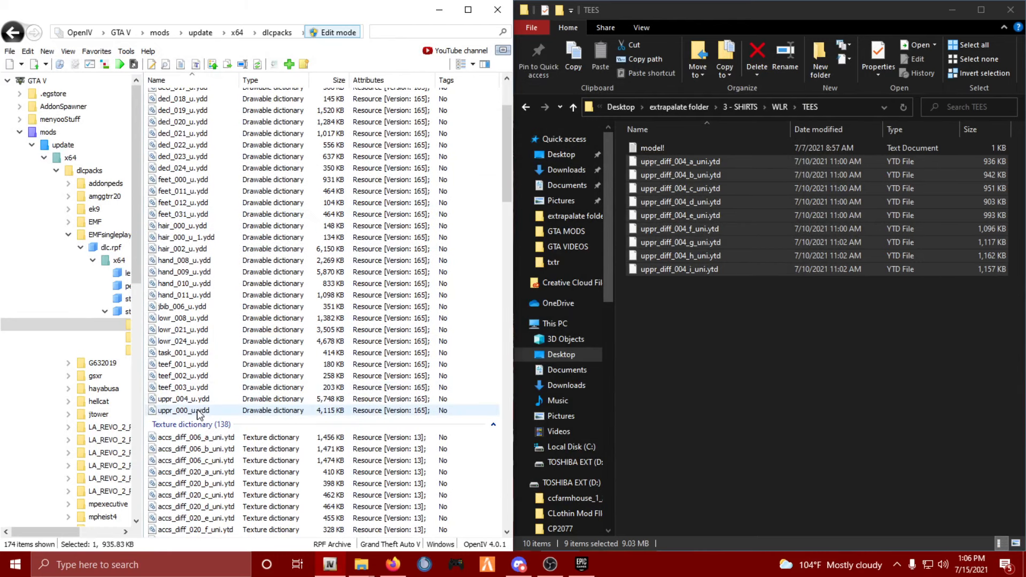
pyautogui.doubleClick(207, 399)
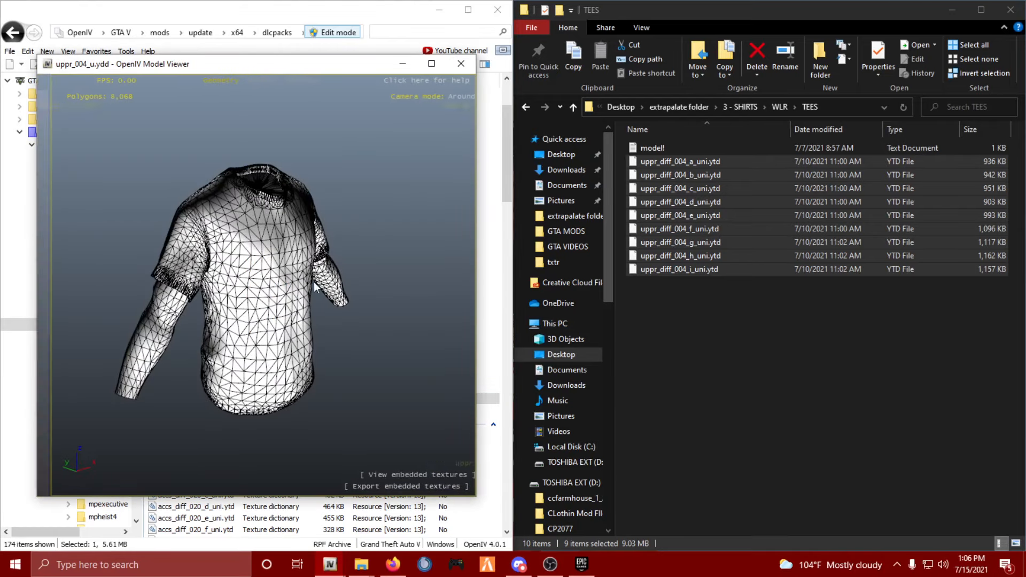
pyautogui.click(446, 456)
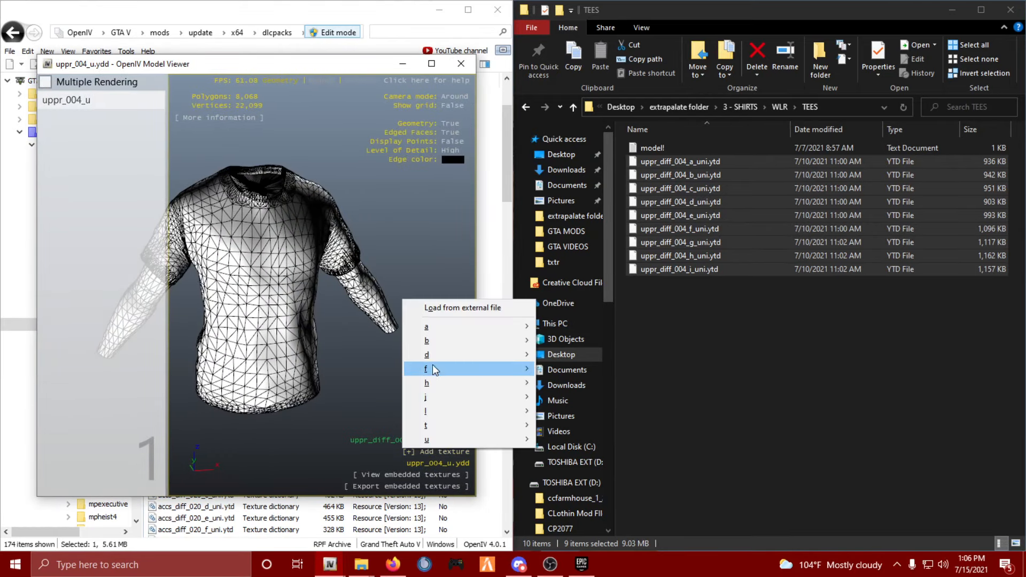
pyautogui.moveTo(471, 439)
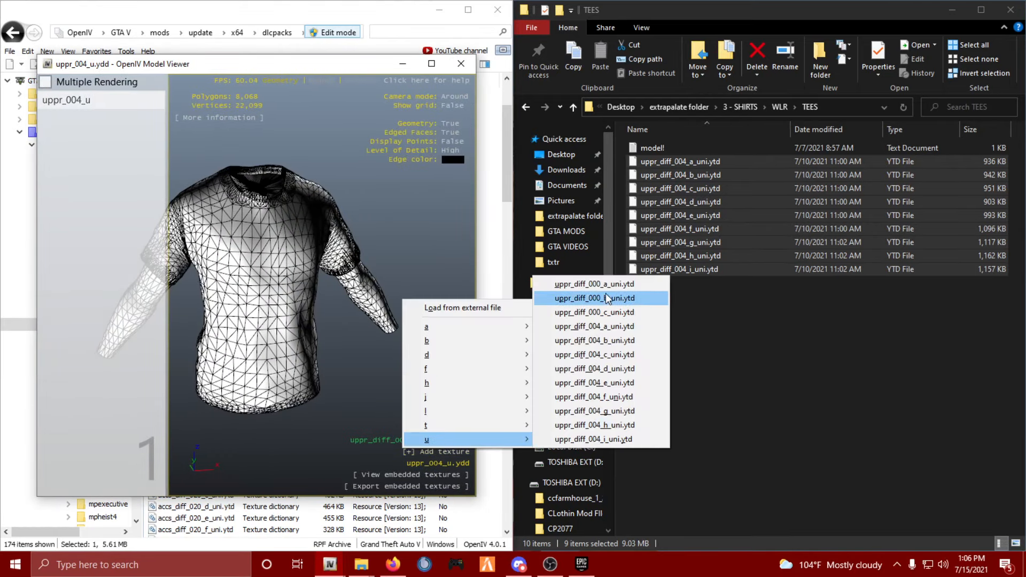
pyautogui.click(594, 284)
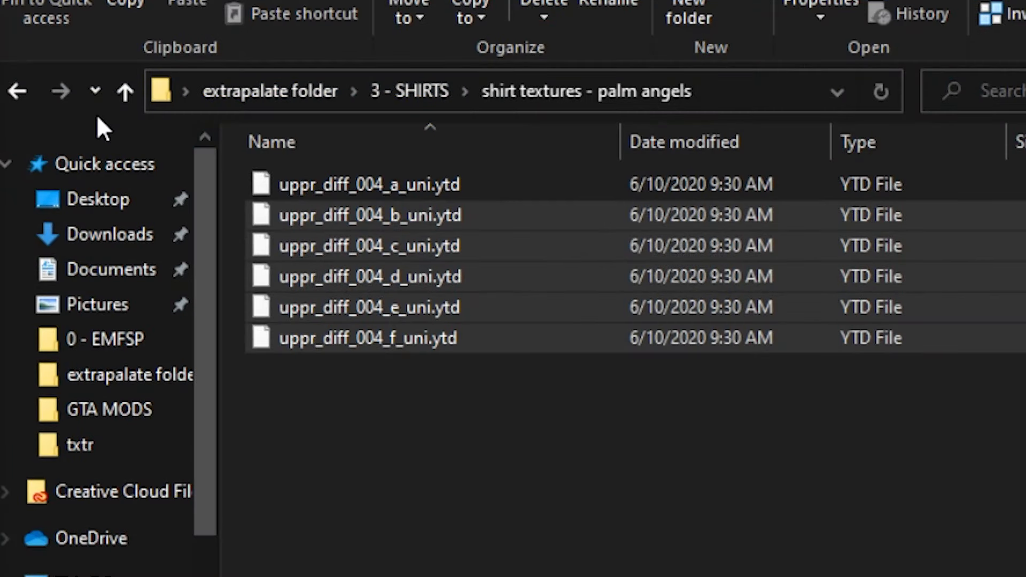
# Add lowr_024_u.ydd, lowr_diff_024_a_uni.ytd and lowr_diff_024_b_uni.ytd from 4 - Pants\destroyed jeans to player_one.
pyautogui.click(31, 85)
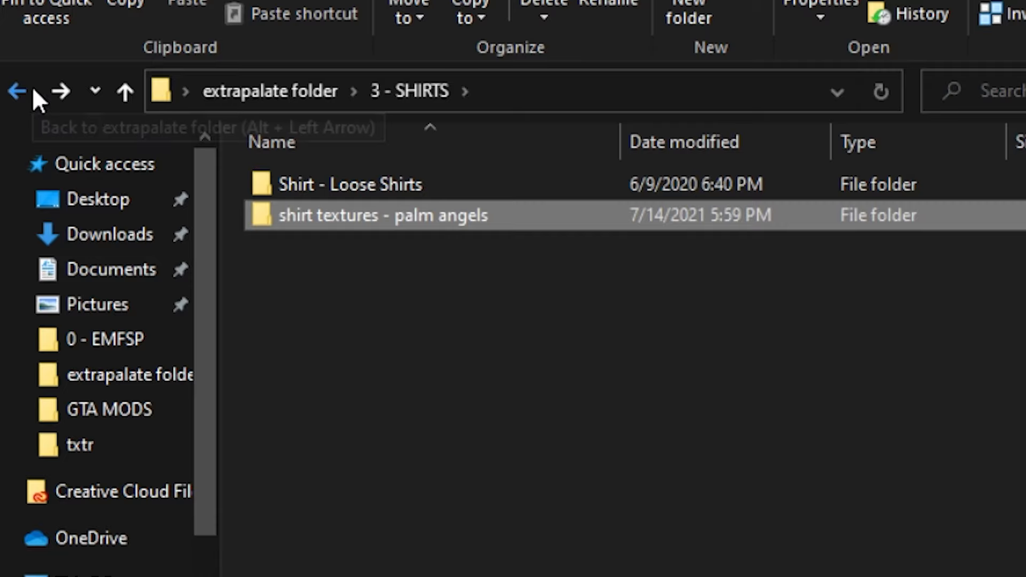
pyautogui.click(31, 88)
pyautogui.doubleClick(338, 273)
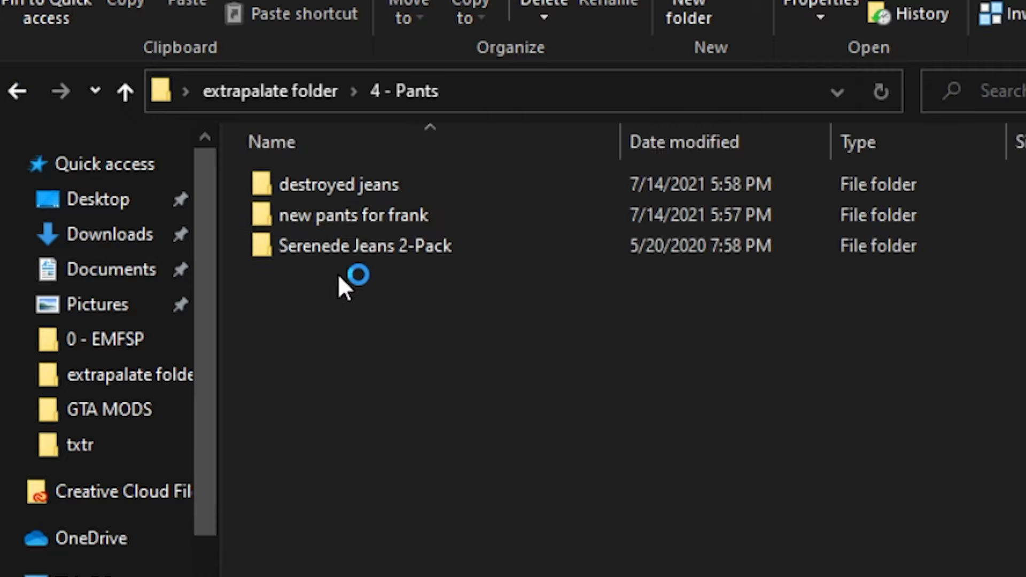
pyautogui.doubleClick(432, 187)
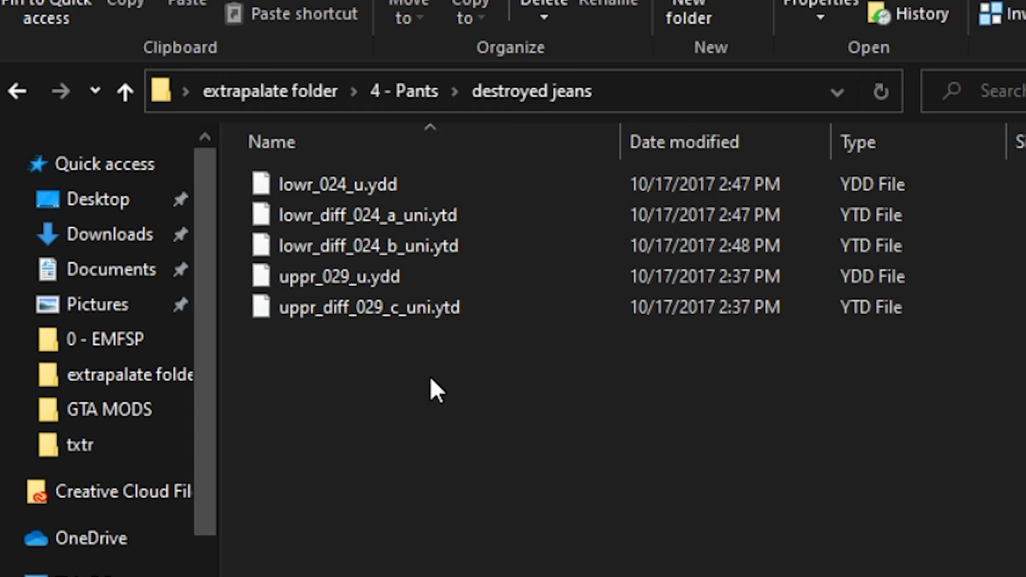
pyautogui.click(400, 316)
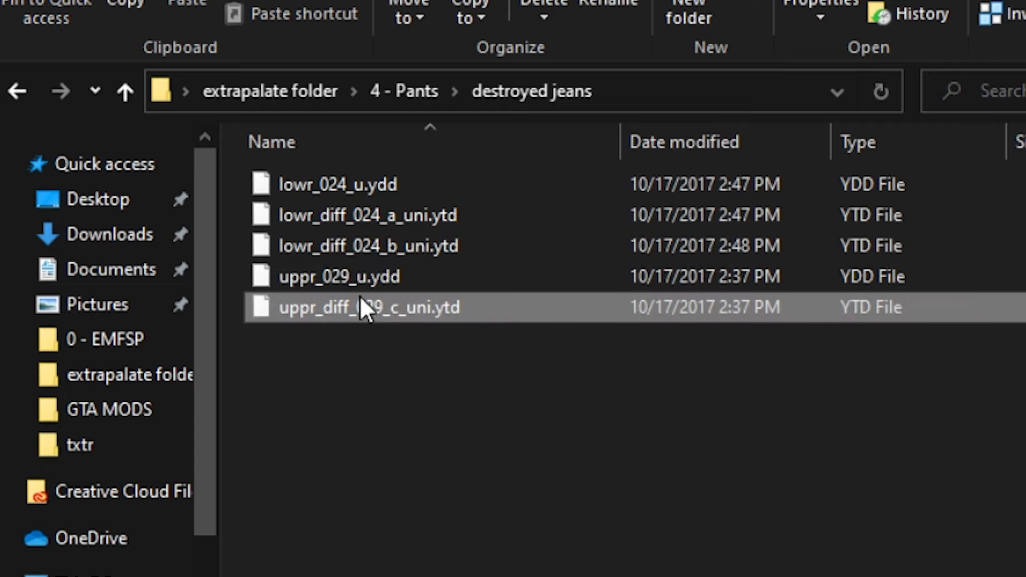
pyautogui.click(356, 273)
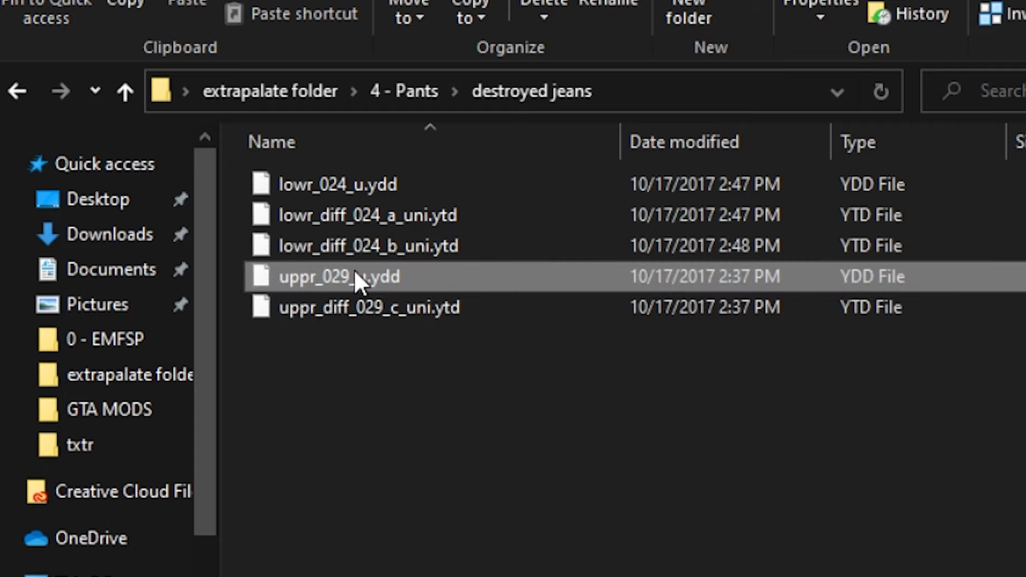
pyautogui.click(384, 248)
pyautogui.keyDown('shift'); pyautogui.click(352, 184); pyautogui.keyUp('shift')
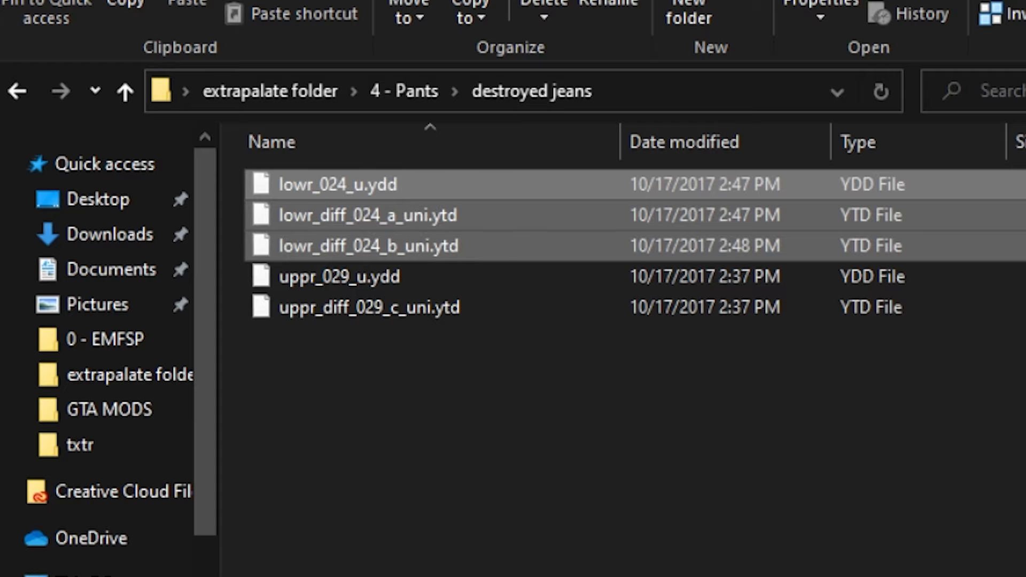
# Add lowr_008_u.ydd and its lowr_diff_008 a, c and d textures from 4 - Pants\new pants for frank to player_one.
pyautogui.click(13, 89)
pyautogui.doubleClick(434, 215)
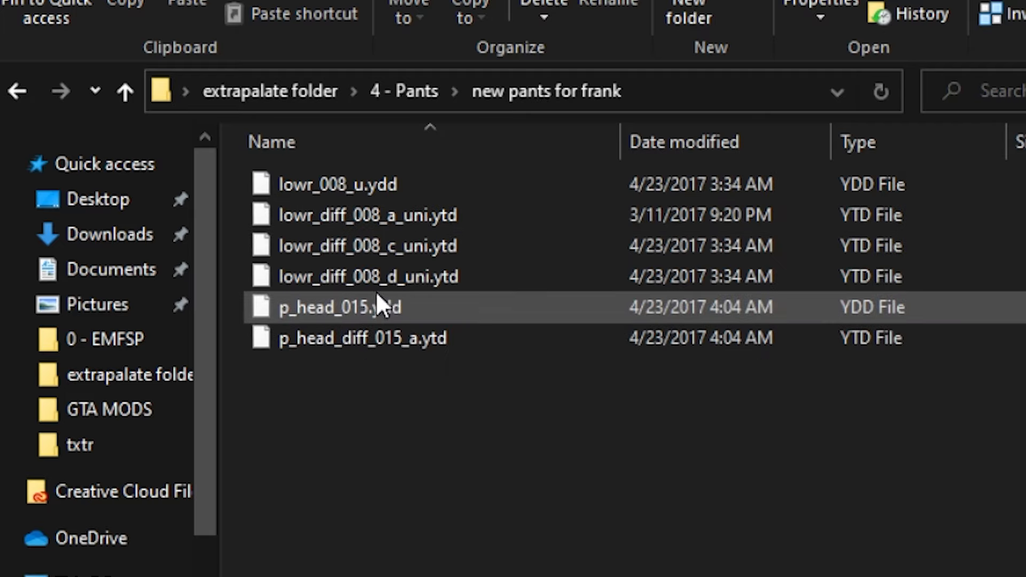
pyautogui.click(368, 277)
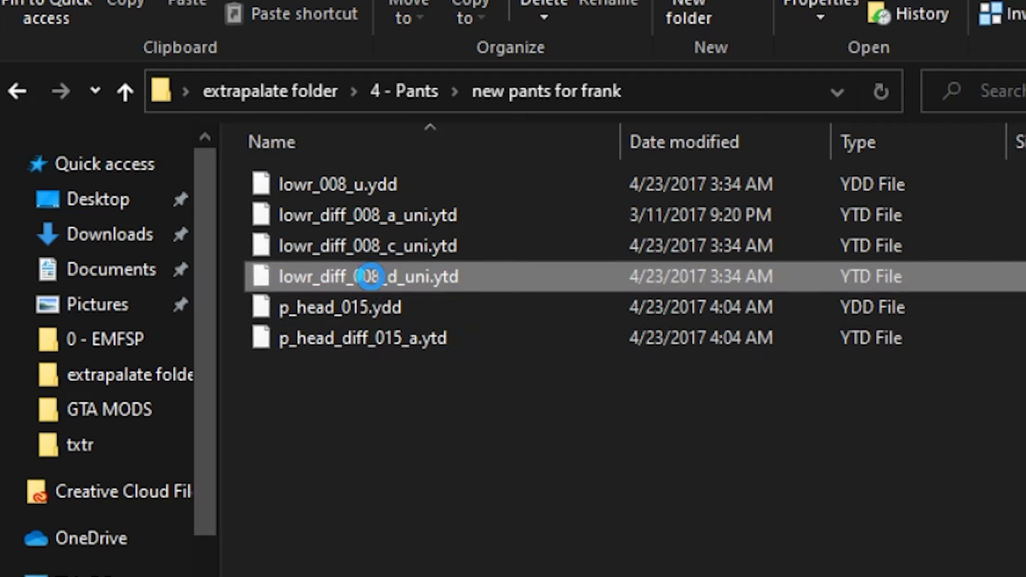
pyautogui.keyDown('shift'); pyautogui.click(340, 184); pyautogui.keyUp('shift')
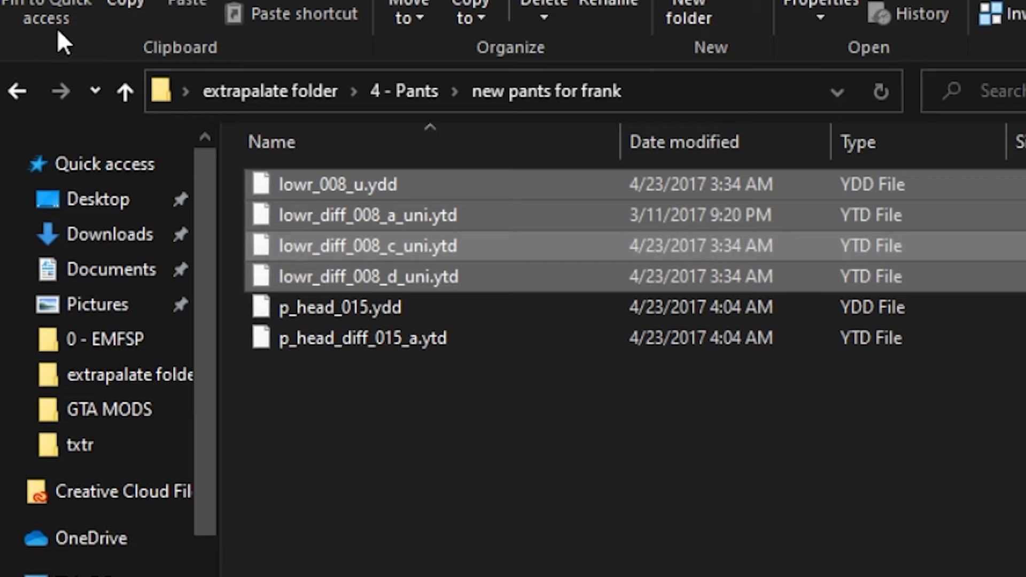
# Add lowr_021_u.ydd, lowr_diff_021_e_uni.ytd and lowr_diff_021_i_uni.ytd from 4 - Pants\Serenede Jeans 2-Pack\Jeans to player_one.
pyautogui.click(19, 90)
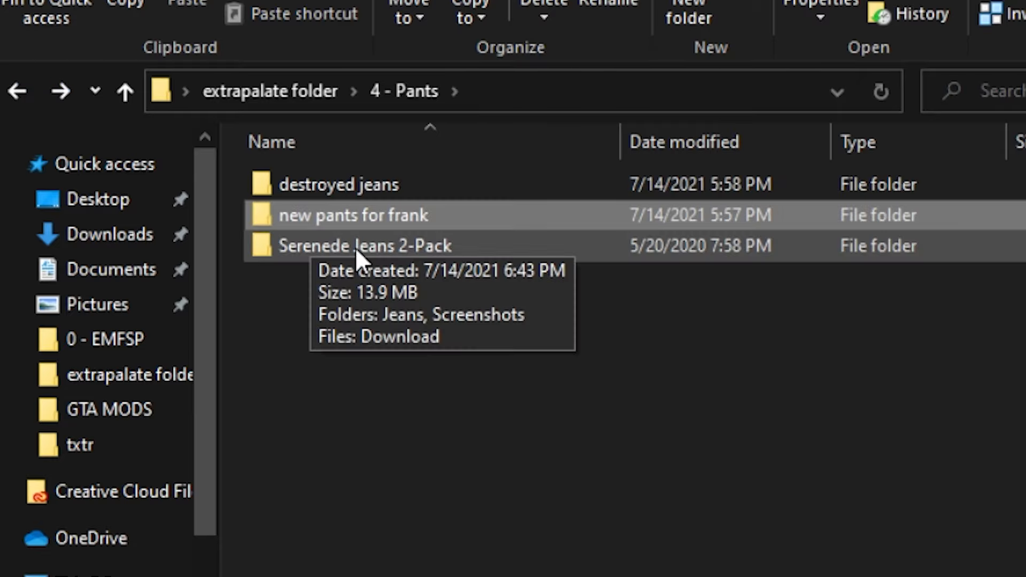
pyautogui.doubleClick(355, 248)
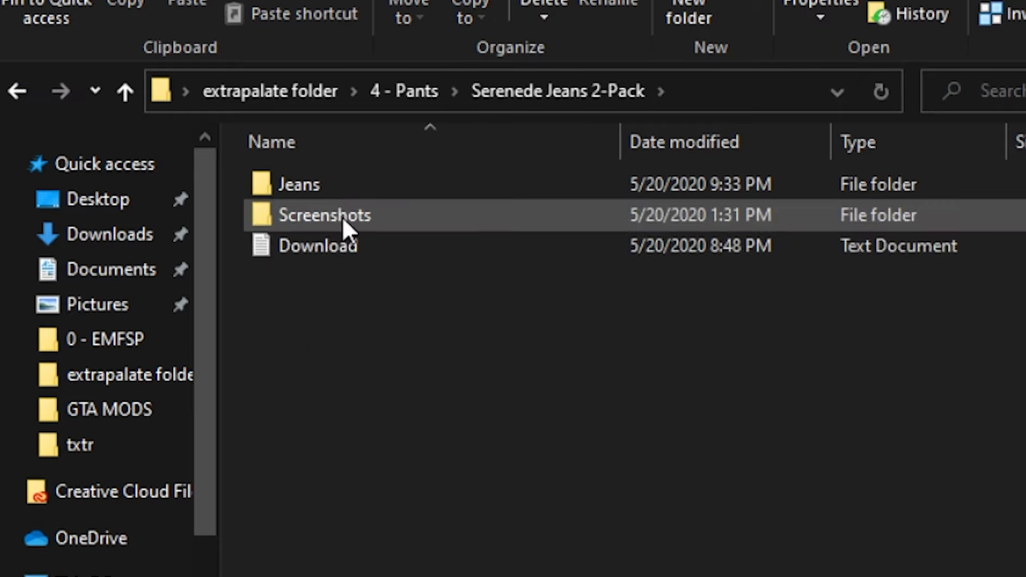
pyautogui.doubleClick(330, 188)
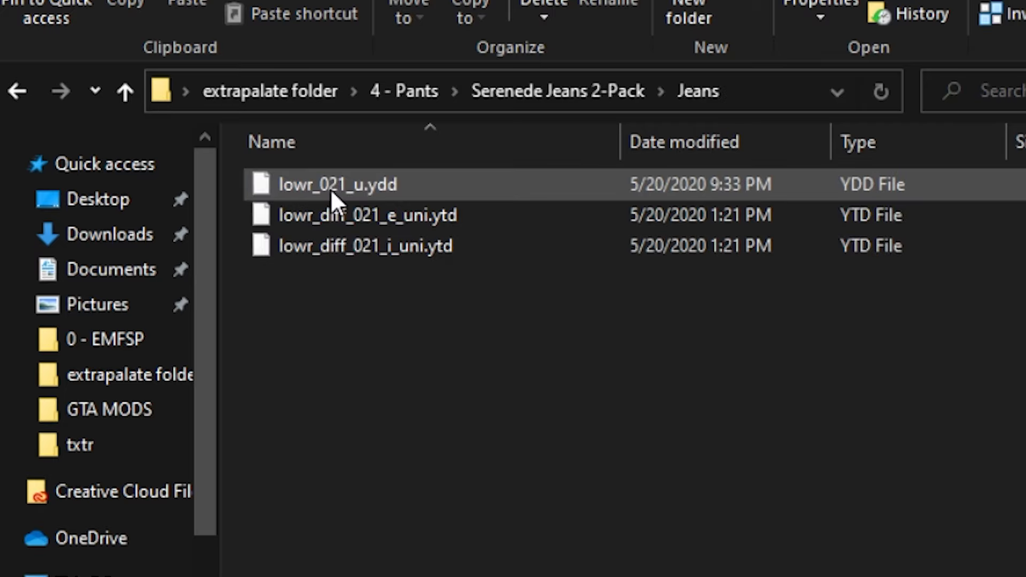
pyautogui.click(328, 183)
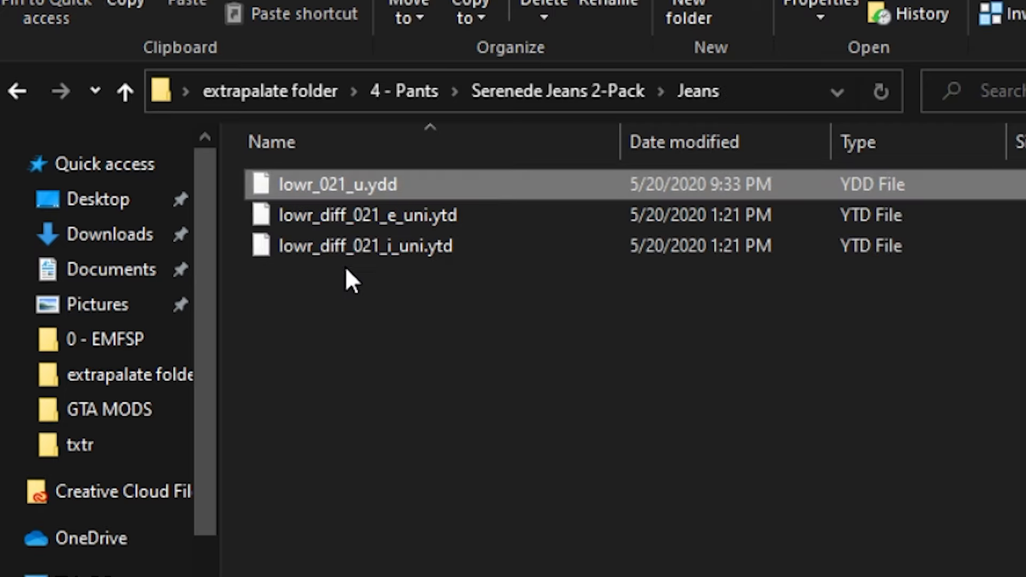
pyautogui.keyDown('shift'); pyautogui.click(355, 246); pyautogui.keyUp('shift')
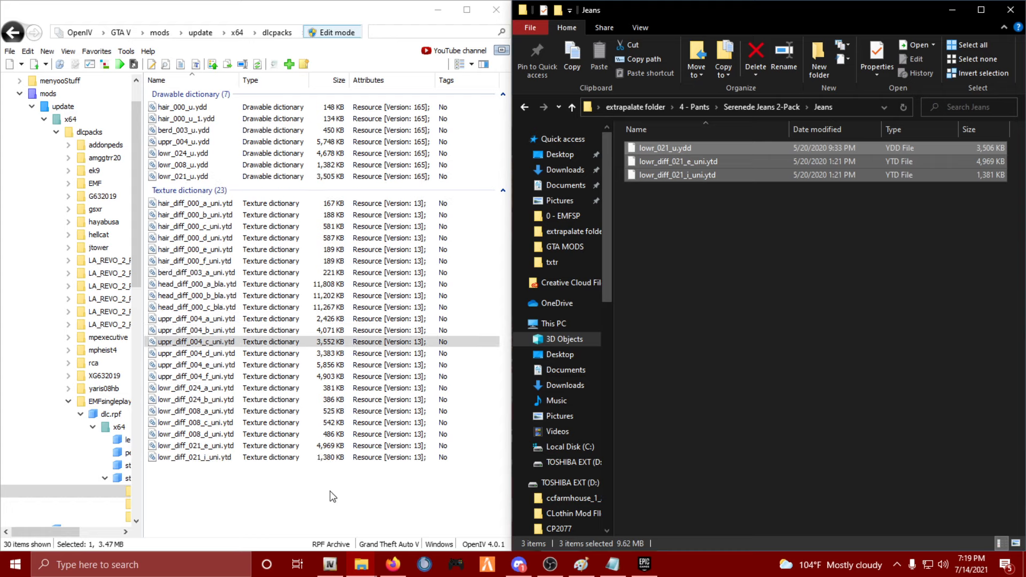
# Add feet_000_u.ydd, feet_diff_000_a_uni.ytd and feet_diff_000_b_uni.ytd from 5 - Shoes\Balenciaga Triple S\REPLACE to player_one.
pyautogui.click(528, 107)
pyautogui.click(527, 107)
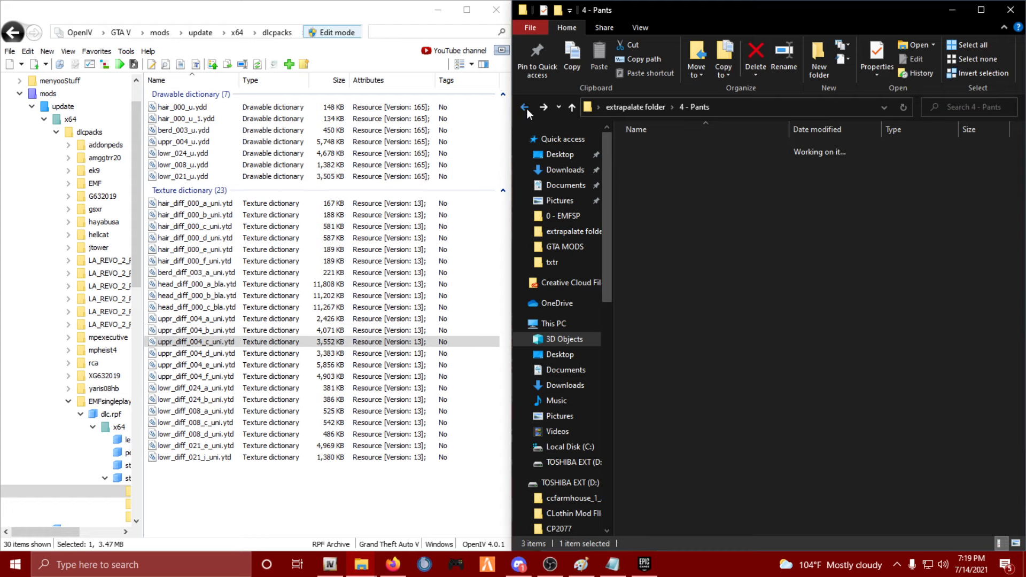
pyautogui.click(525, 108)
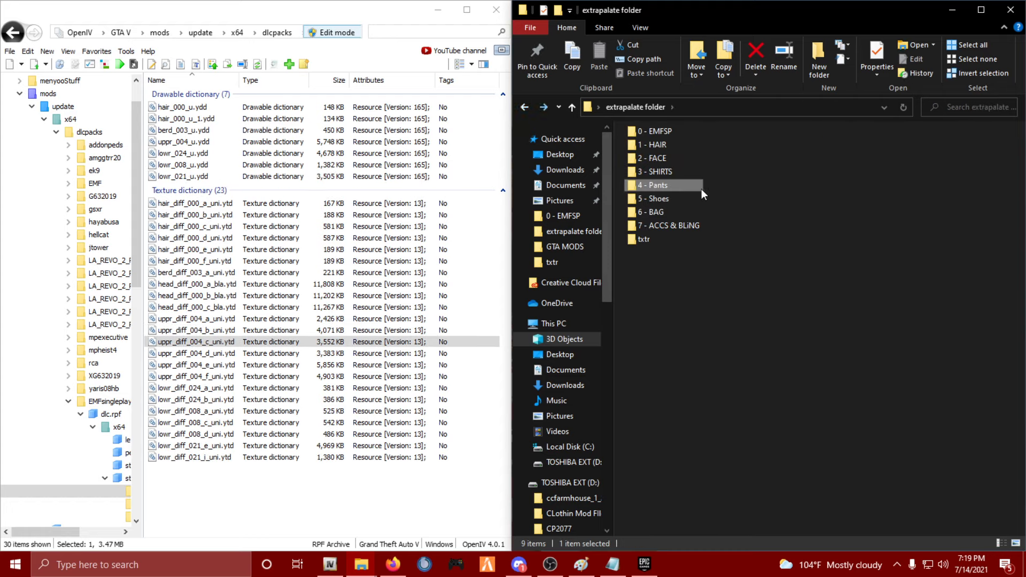
pyautogui.doubleClick(670, 197)
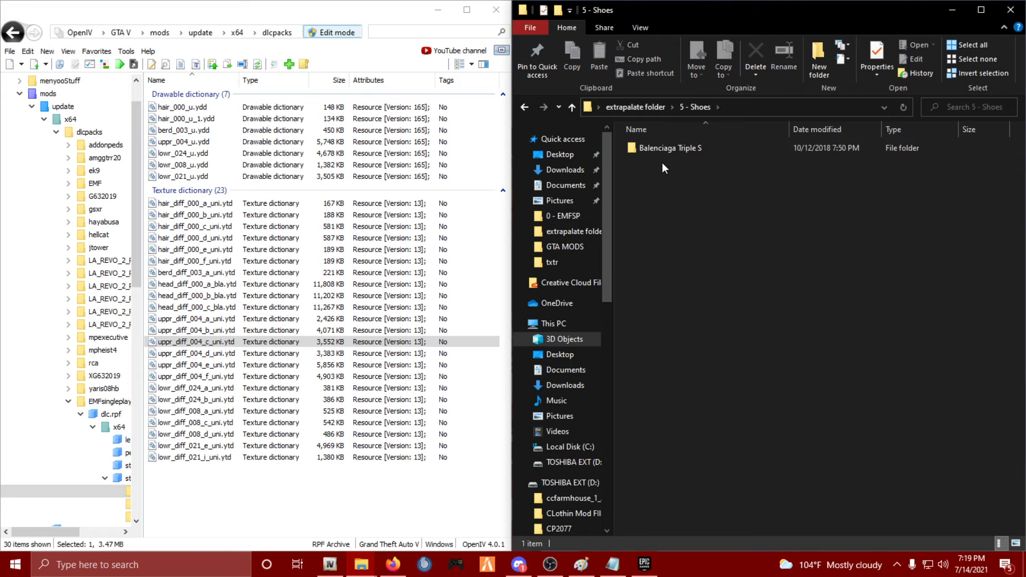
pyautogui.doubleClick(662, 150)
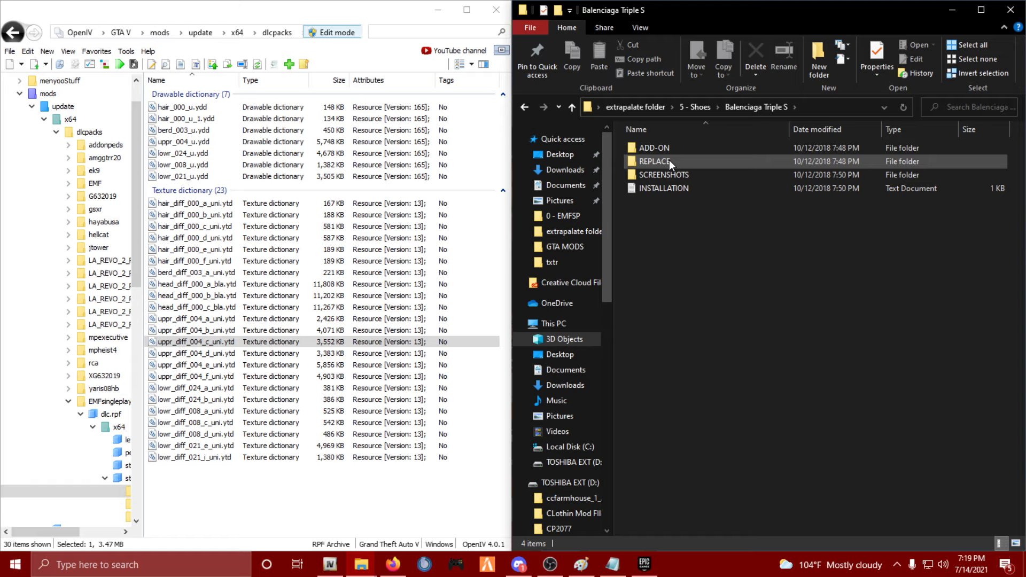
pyautogui.click(681, 160)
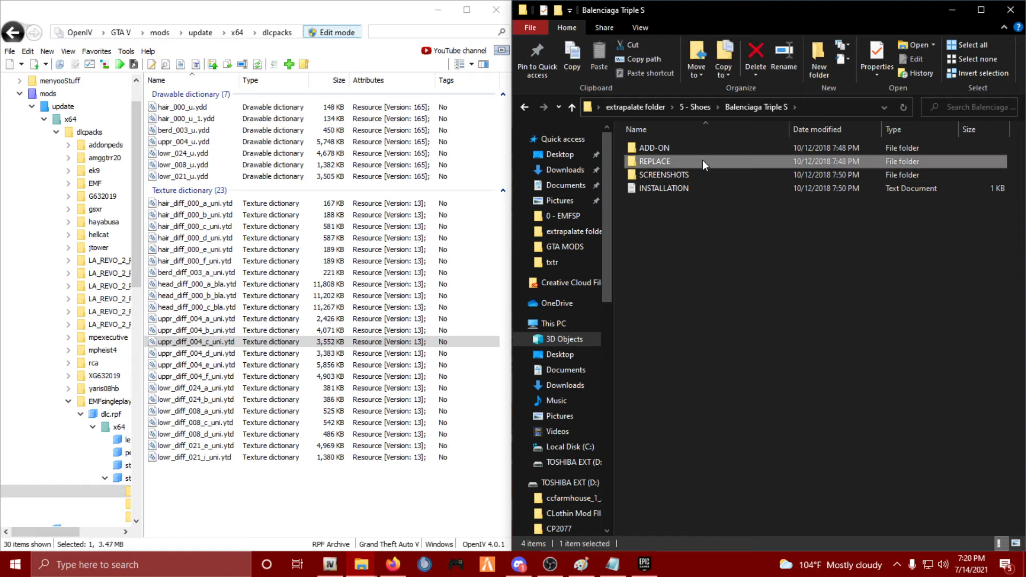
pyautogui.doubleClick(703, 160)
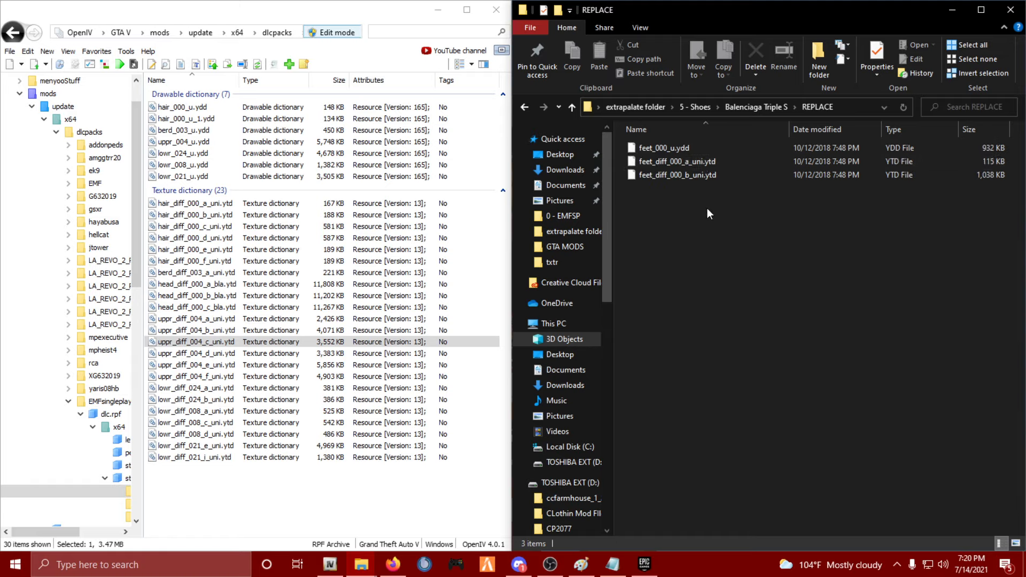
pyautogui.moveTo(707, 213); pyautogui.dragTo(643, 140)
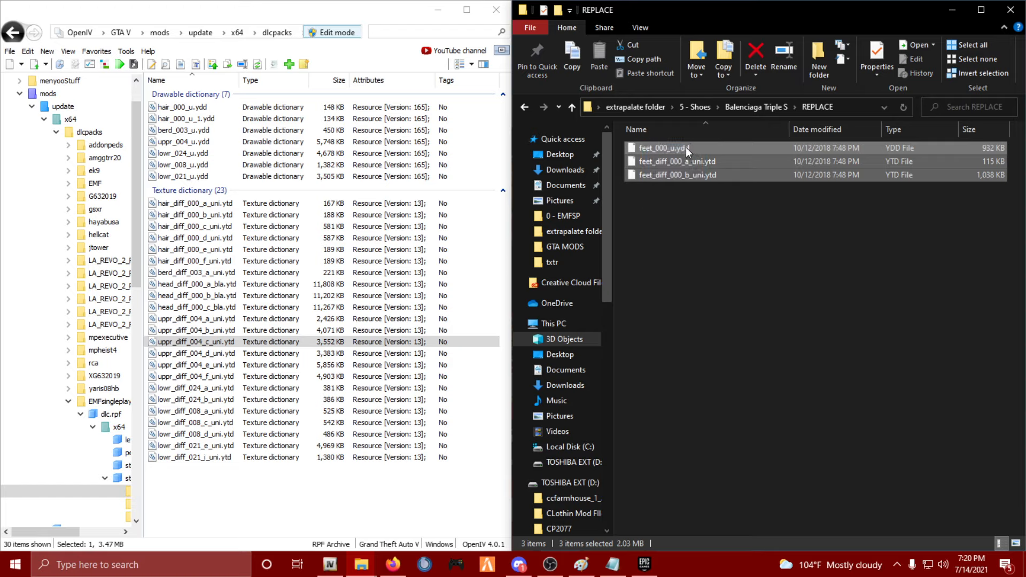
pyautogui.moveTo(685, 146); pyautogui.dragTo(365, 501)
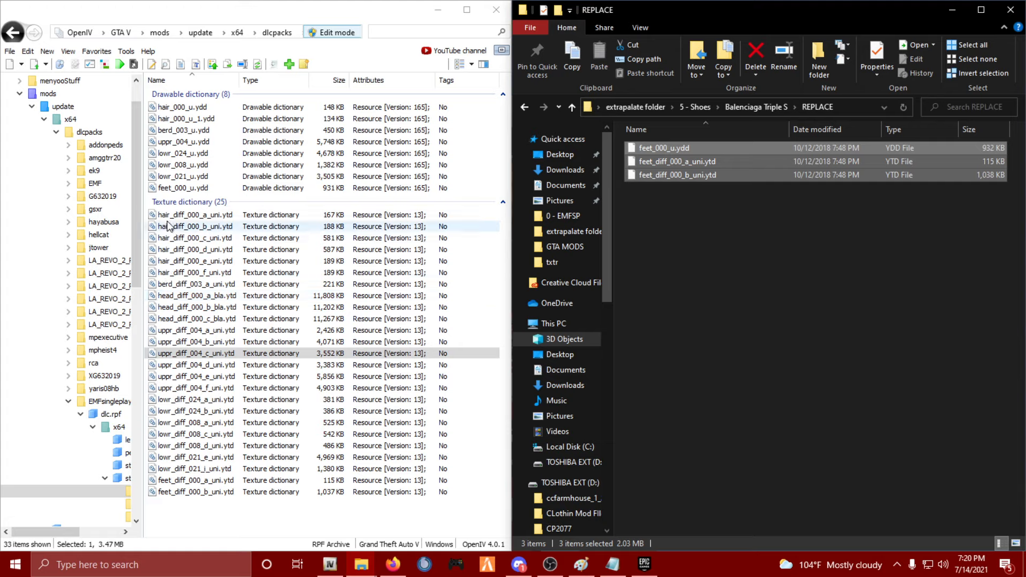
pyautogui.click(694, 260)
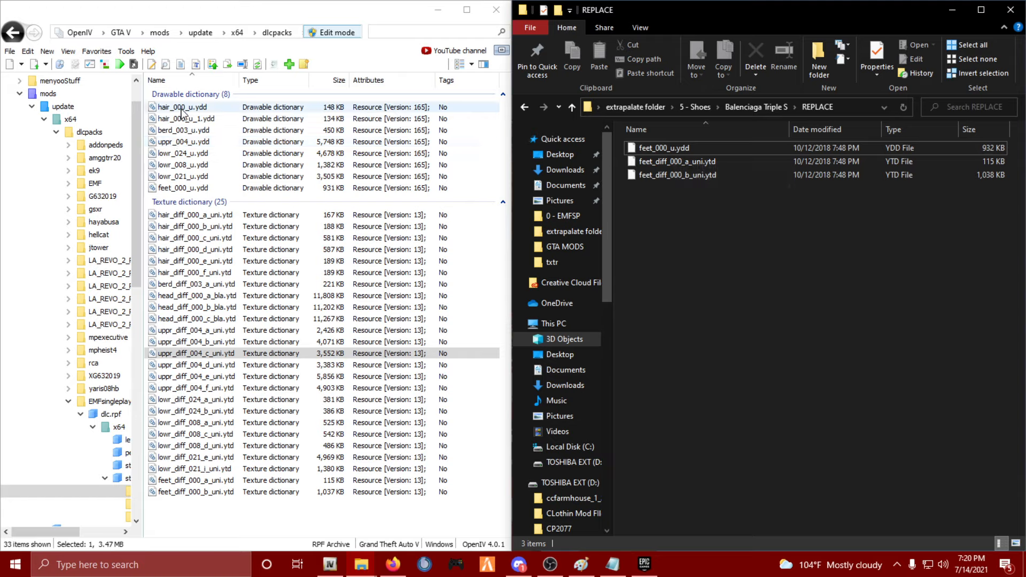
# Open Franklin's Gucci Bag folder inside 6 - BAG\Gucci Bag & Black Shades.
pyautogui.click(527, 110)
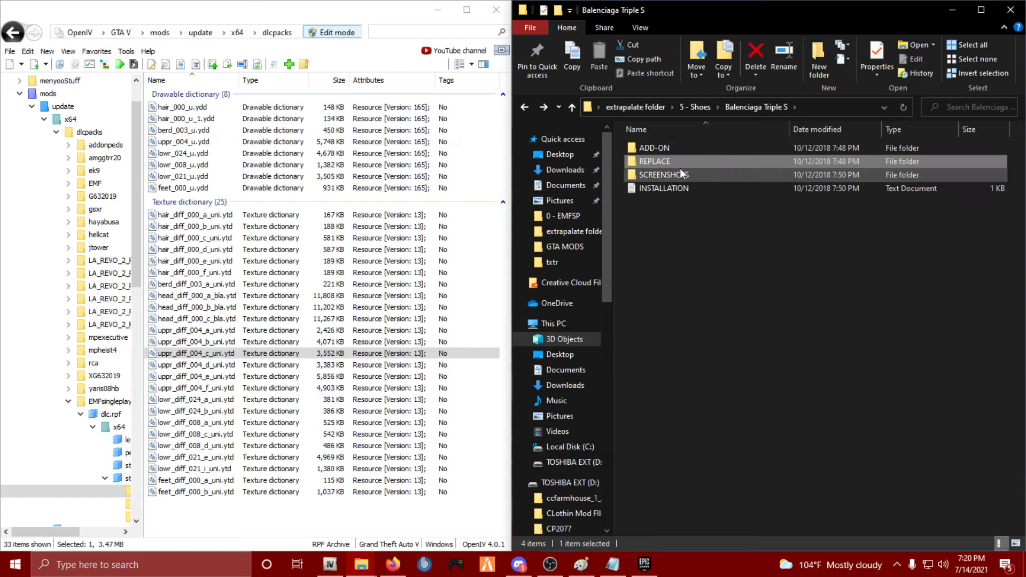
pyautogui.click(526, 109)
pyautogui.click(526, 108)
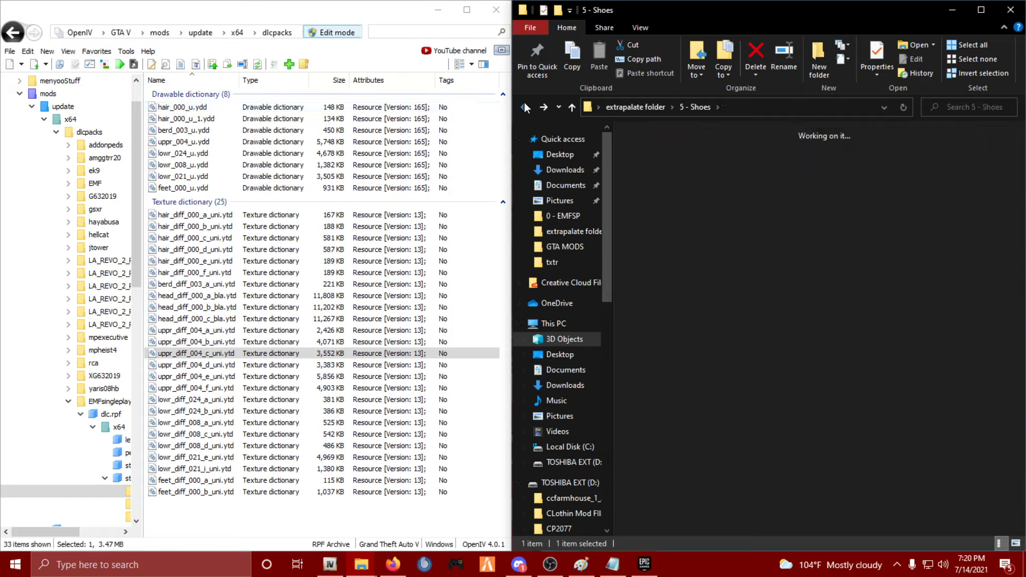
pyautogui.doubleClick(664, 213)
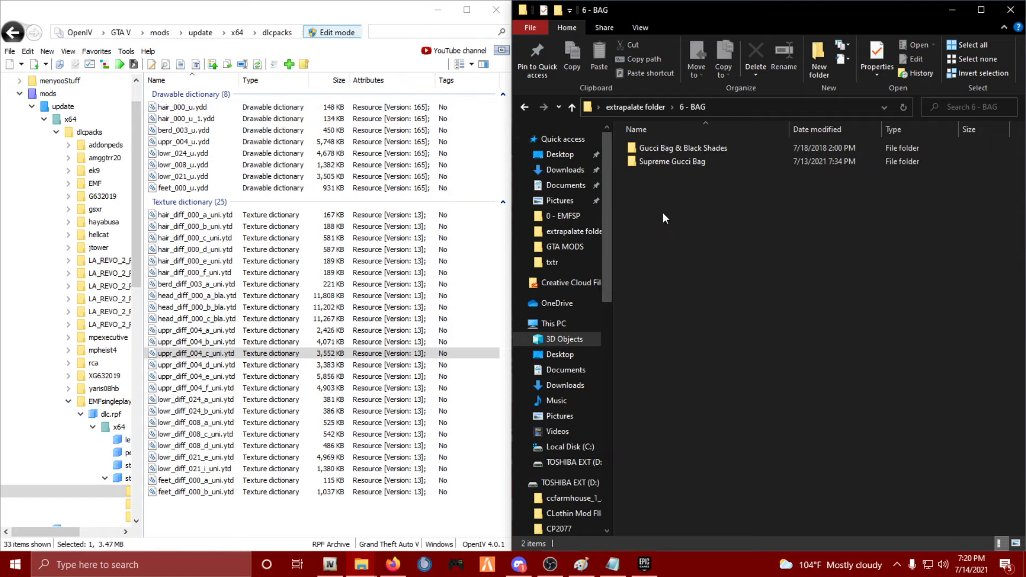
pyautogui.doubleClick(721, 147)
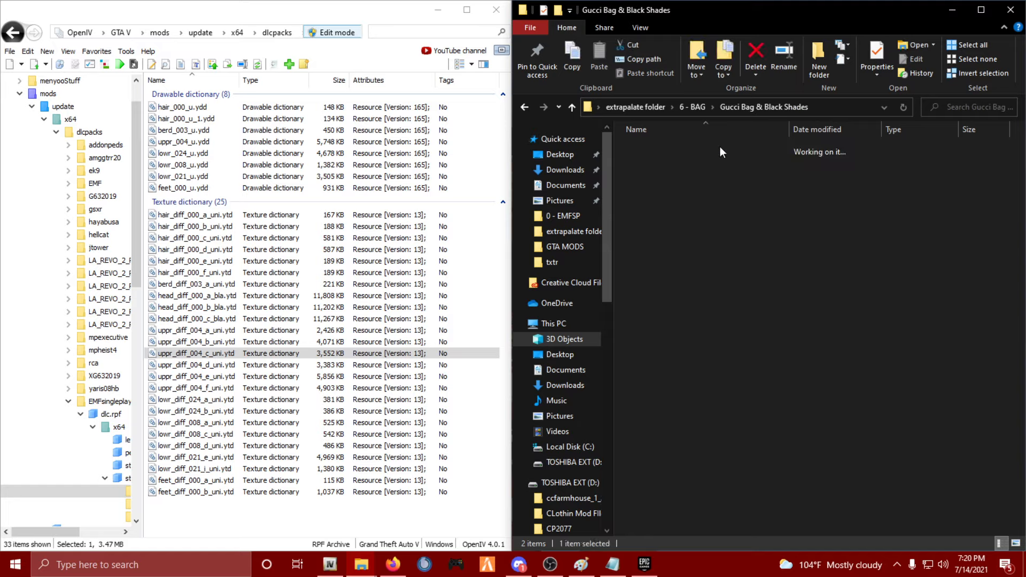
pyautogui.doubleClick(720, 147)
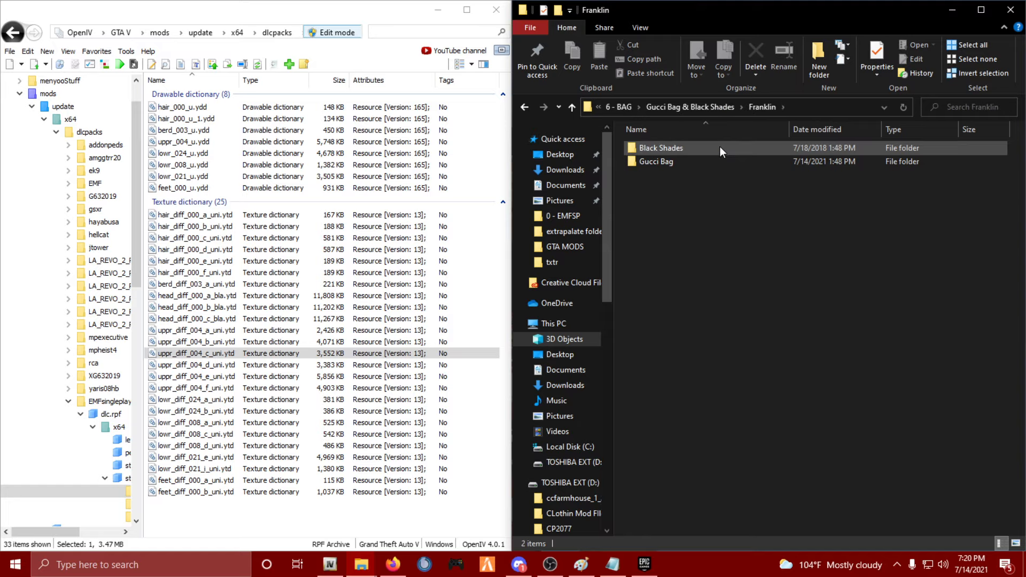
pyautogui.doubleClick(679, 163)
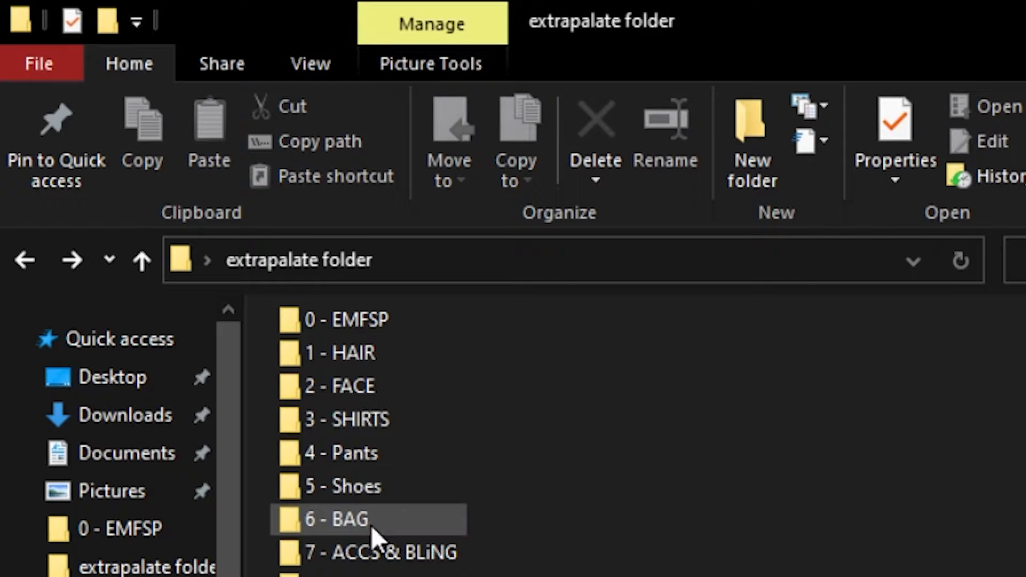
pyautogui.doubleClick(378, 516)
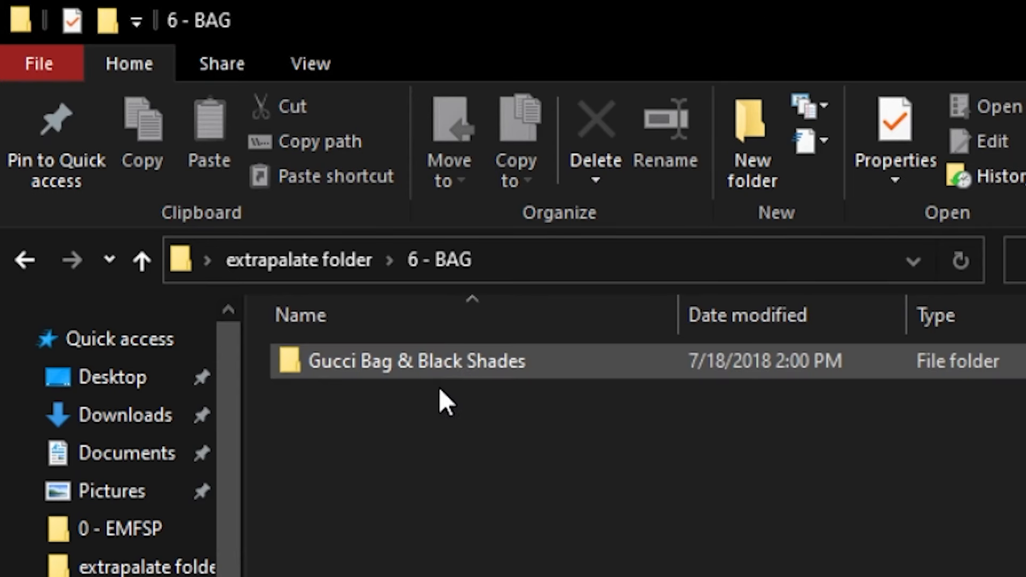
pyautogui.doubleClick(423, 361)
pyautogui.doubleClick(423, 361)
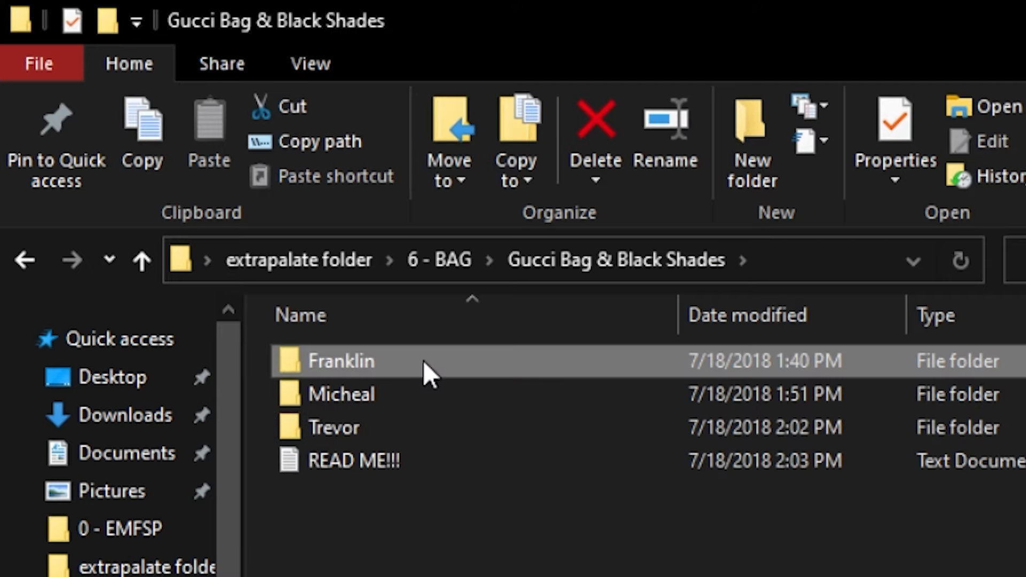
pyautogui.moveTo(424, 361)
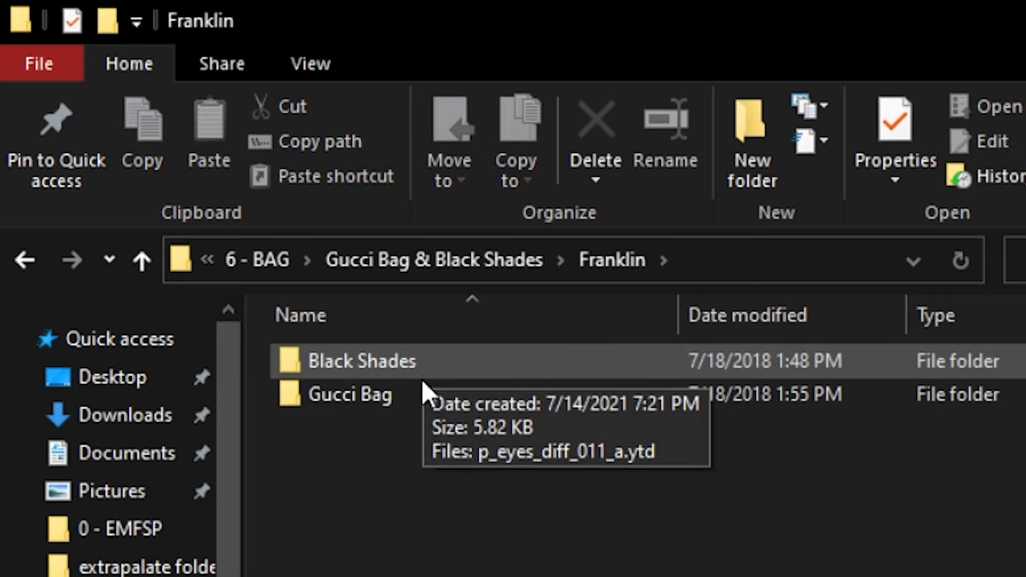
pyautogui.doubleClick(417, 388)
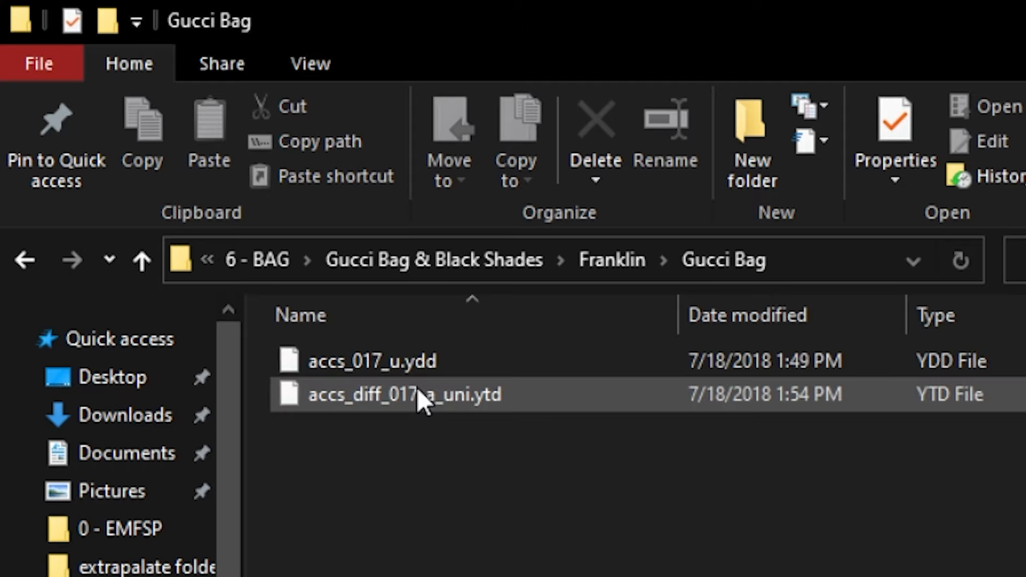
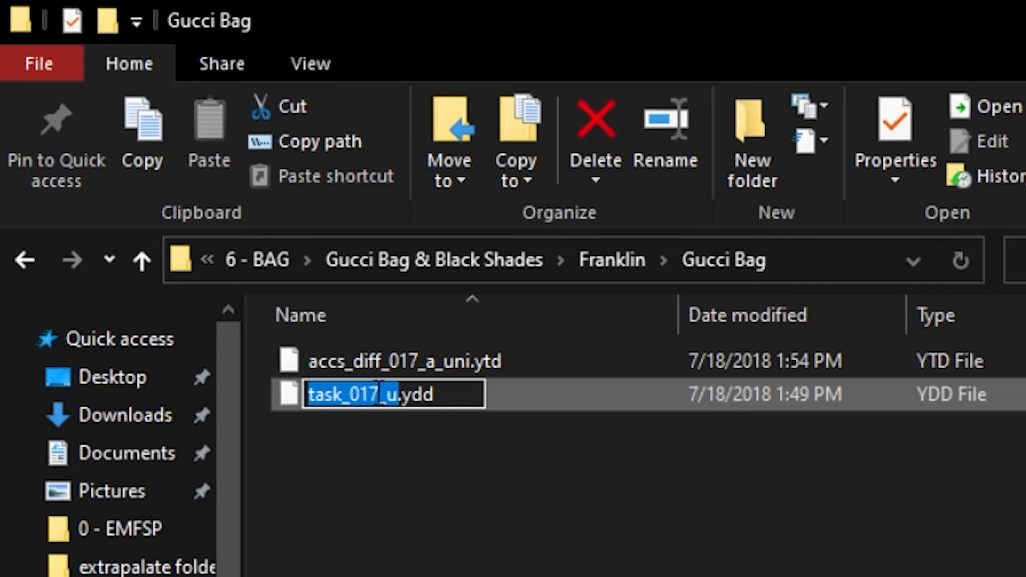
# Rename the bag model file task_017_u.ydd as task_001_u.ydd.
pyautogui.click(367, 394)
pyautogui.press('BackSpace')
pyautogui.write('1')
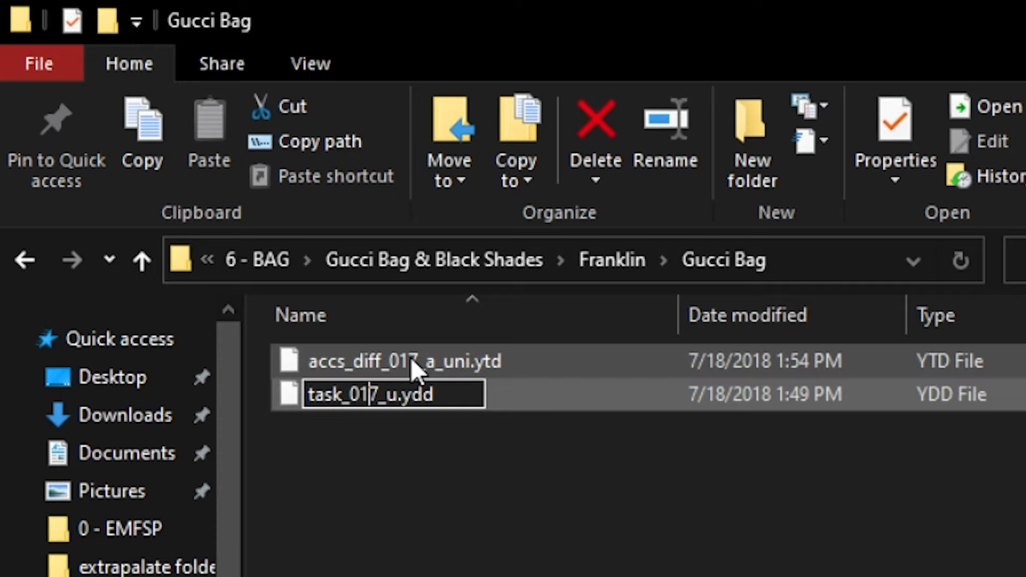
pyautogui.press('BackSpace')
pyautogui.write('0')
pyautogui.hotkey('shift', 'Right')
pyautogui.write('1')
pyautogui.press('Return')
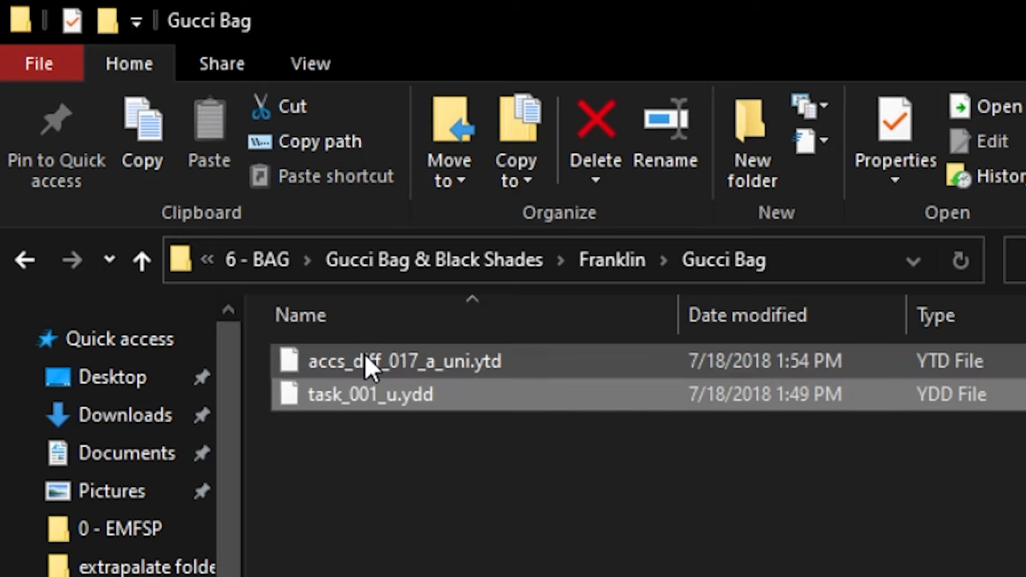
# Rename the bag texture file accs_diff_017_a_uni.ytd as task_diff_001_a_uni.ytd.
pyautogui.rightClick(317, 354)
pyautogui.press('m')
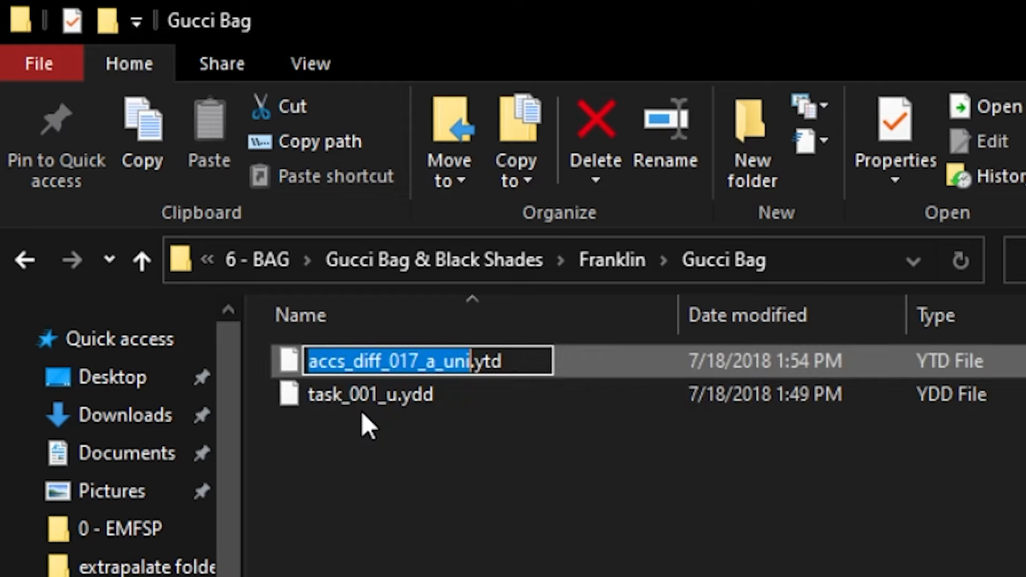
pyautogui.moveTo(348, 361); pyautogui.dragTo(265, 350)
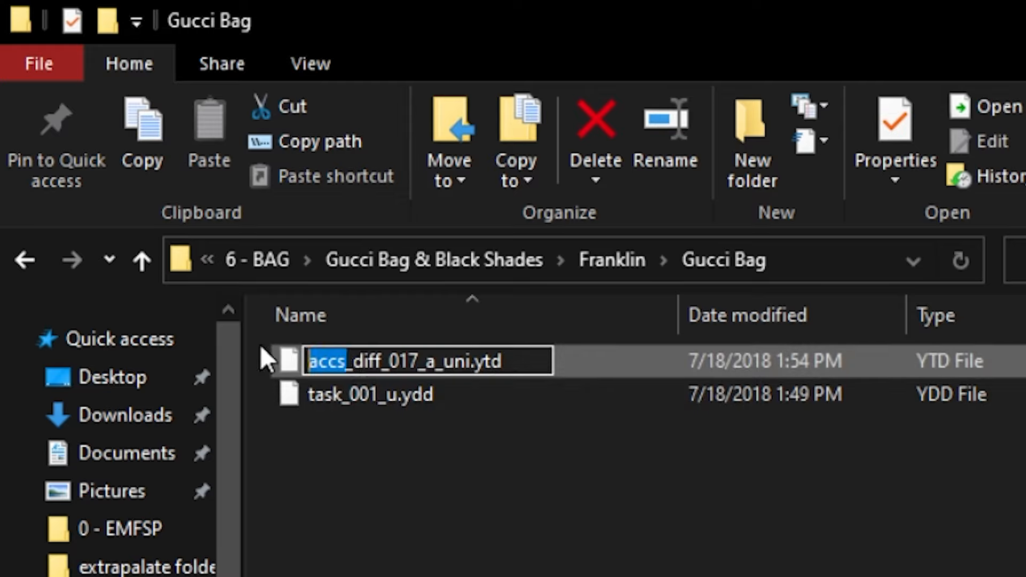
pyautogui.write('task')
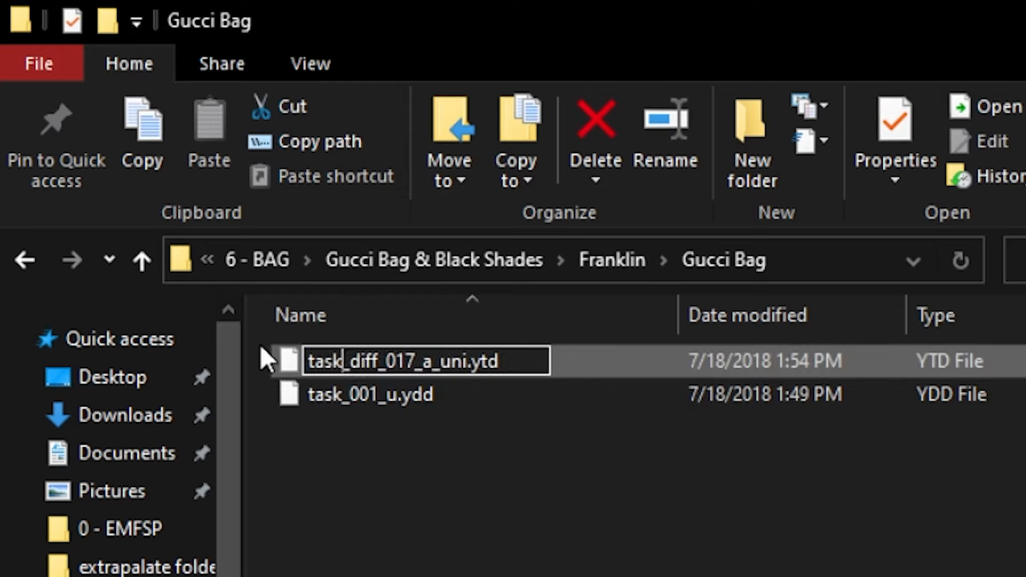
pyautogui.press('Right')
pyautogui.press('Right')
pyautogui.press('Right')
pyautogui.press('Right')
pyautogui.press('Right')
pyautogui.press('Right')
pyautogui.press('Right')
pyautogui.hotkey('shift', 'Right')
pyautogui.write('0')
pyautogui.press('Right')
pyautogui.hotkey('shift', 'Left')
pyautogui.write('1')
pyautogui.press('Return')
# Add task_001_u.ydd and task_diff_001_a_uni.ytd to player_one and preview the bag model with that texture.
pyautogui.moveTo(427, 502); pyautogui.dragTo(381, 352)
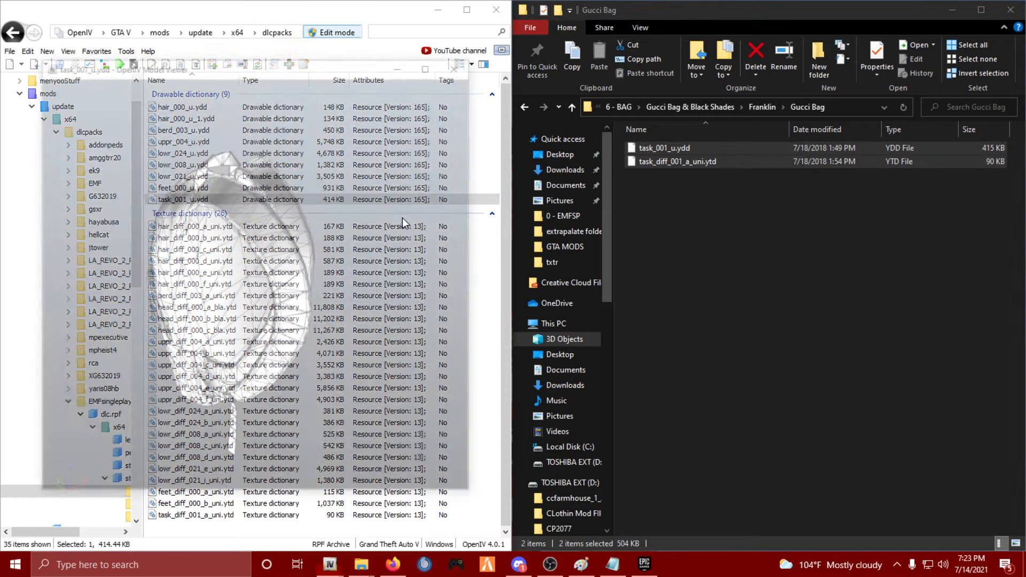
pyautogui.moveTo(403, 217); pyautogui.dragTo(366, 314)
pyautogui.click(437, 456)
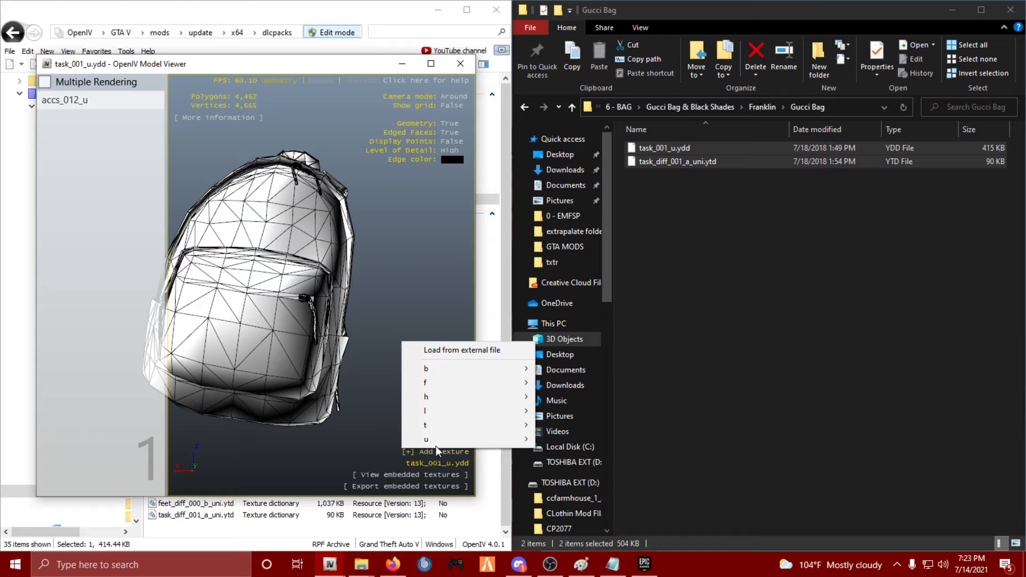
pyautogui.moveTo(496, 427)
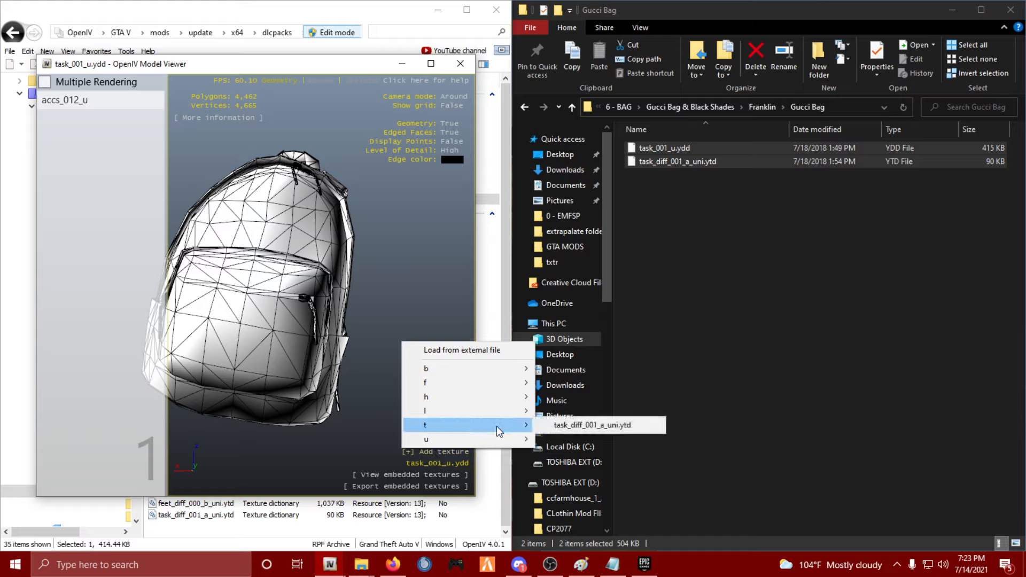
pyautogui.click(573, 427)
pyautogui.moveTo(395, 365); pyautogui.dragTo(395, 241)
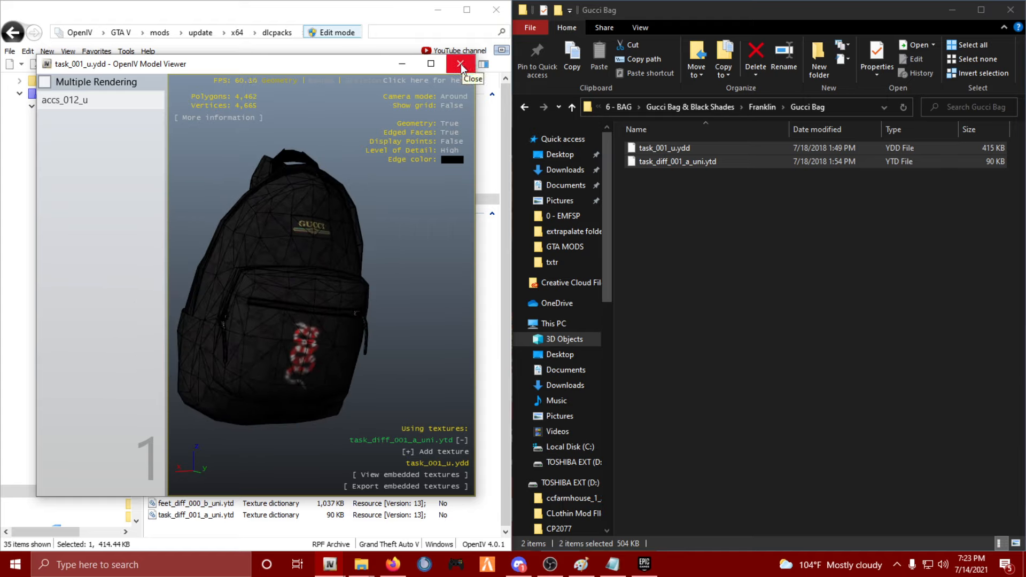
pyautogui.click(461, 63)
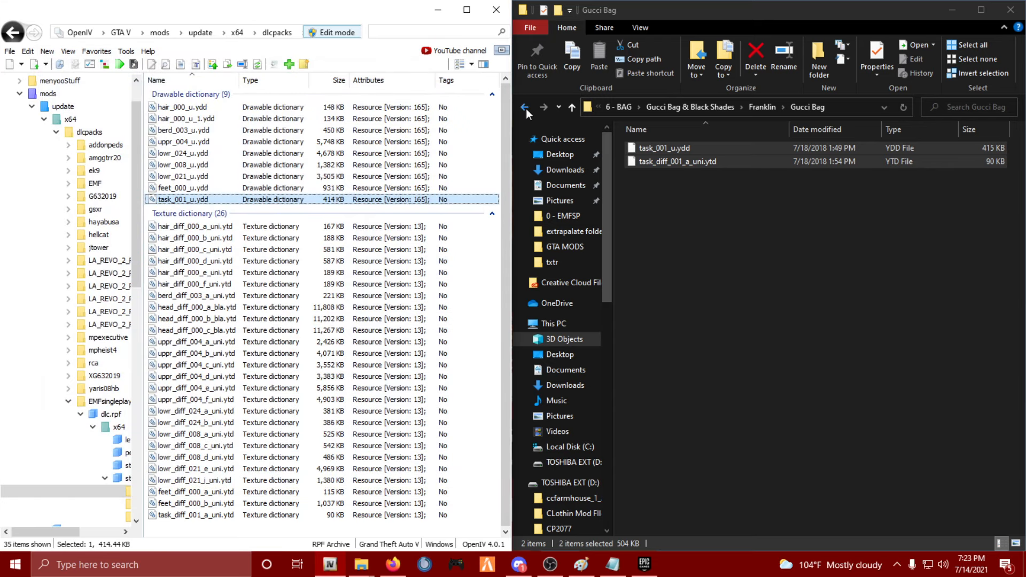
# Add jbib_006_u.ydd, jbib_diff_006_a_uni.ytd and jbib_diff_006_b_uni.ytd from the BELT mod in 7 - ACCS & BLiNG to player_one.
pyautogui.click(525, 107)
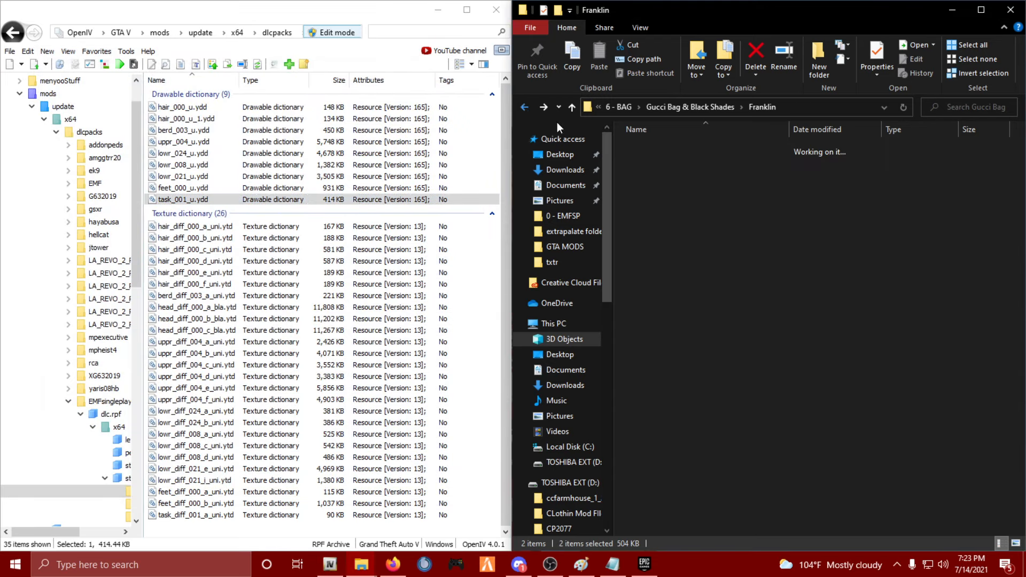
pyautogui.click(525, 108)
pyautogui.click(525, 108)
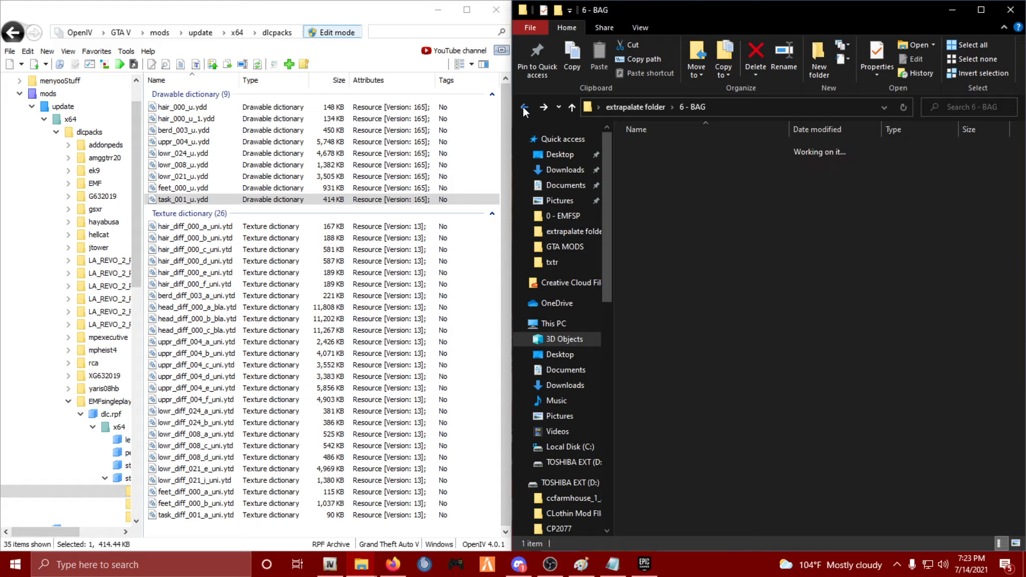
pyautogui.click(525, 108)
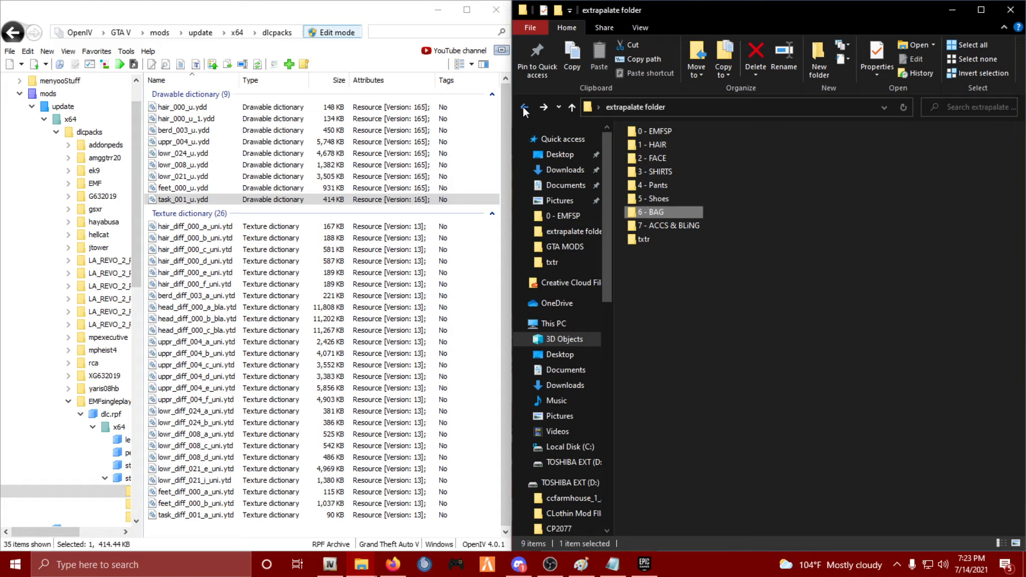
pyautogui.doubleClick(674, 226)
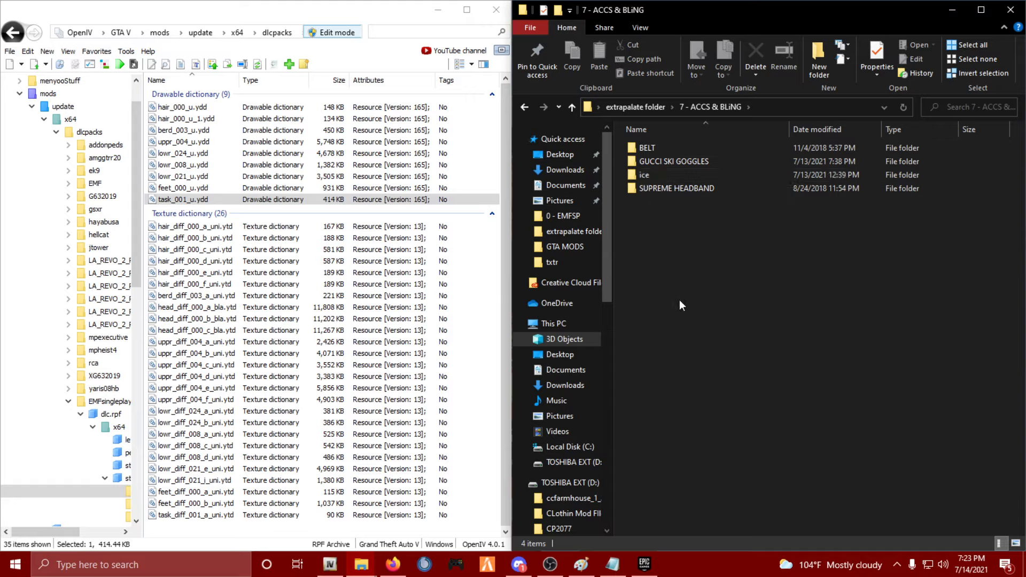
pyautogui.doubleClick(659, 149)
pyautogui.doubleClick(662, 151)
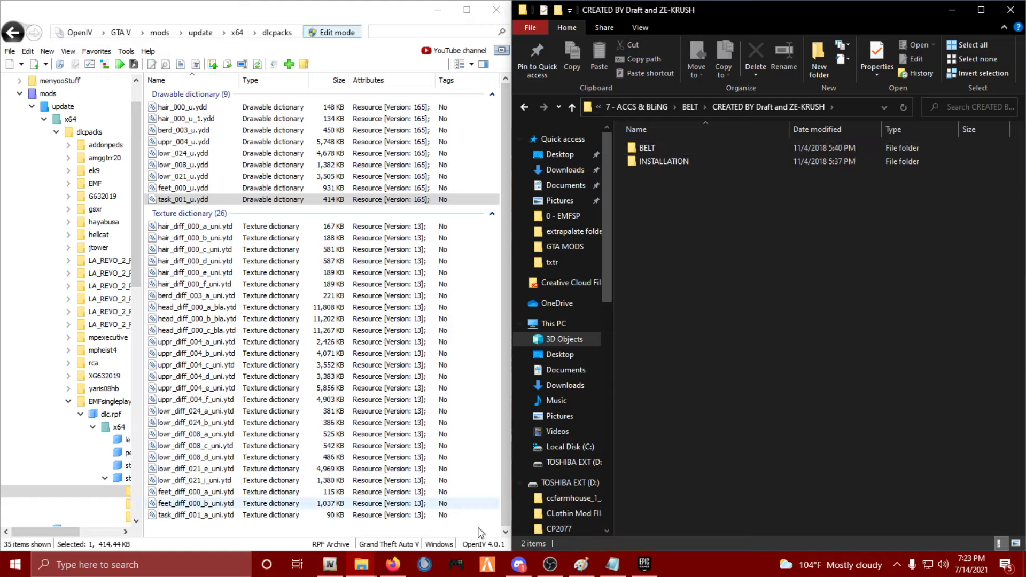
pyautogui.doubleClick(666, 150)
pyautogui.moveTo(672, 217); pyautogui.dragTo(660, 131)
pyautogui.click(668, 234)
pyautogui.moveTo(658, 213); pyautogui.dragTo(646, 149)
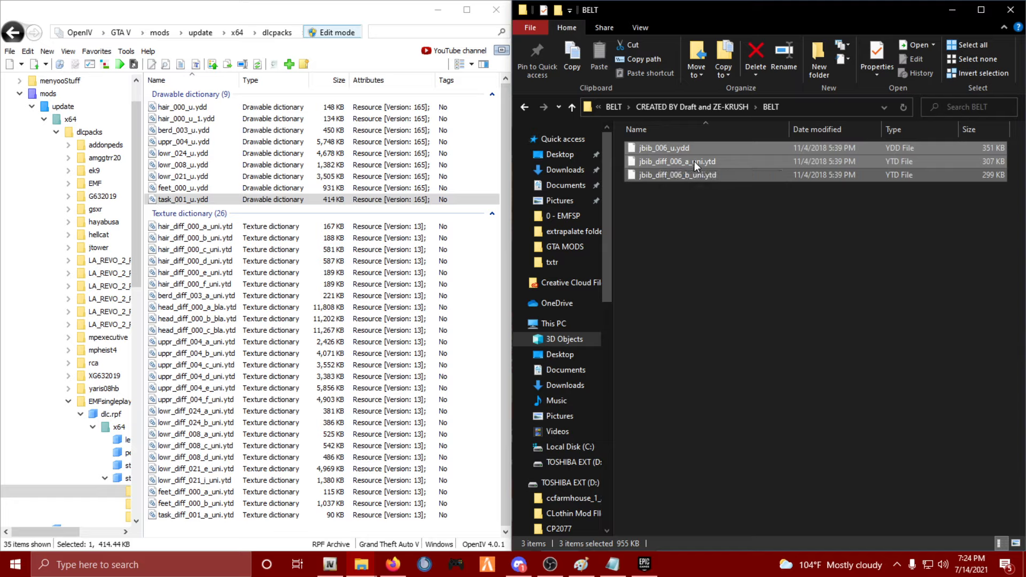
pyautogui.moveTo(694, 162); pyautogui.dragTo(241, 438)
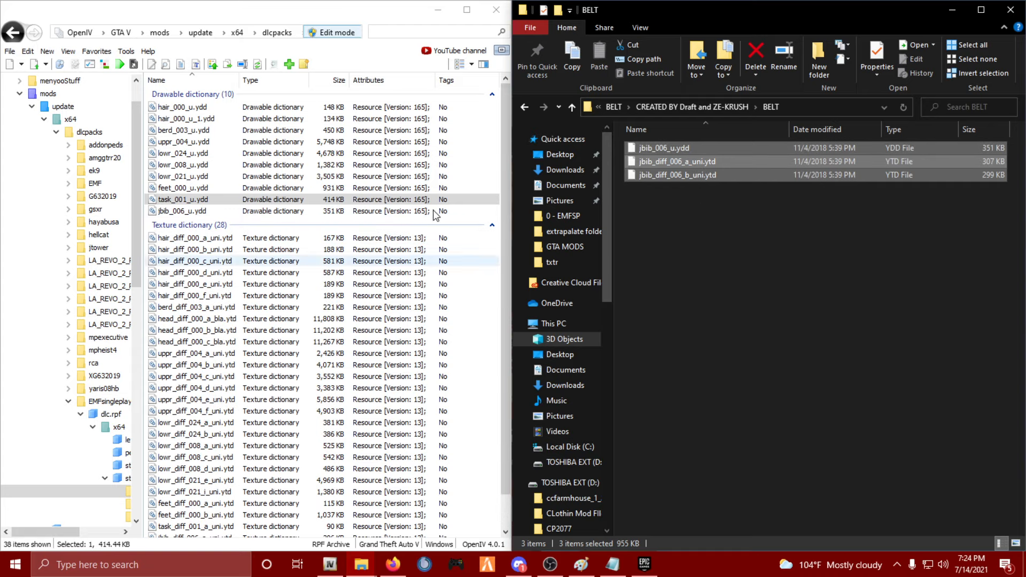
# Preview the belt model jbib_006_u.ydd in the model viewer.
pyautogui.click(524, 107)
pyautogui.click(203, 222)
pyautogui.doubleClick(198, 211)
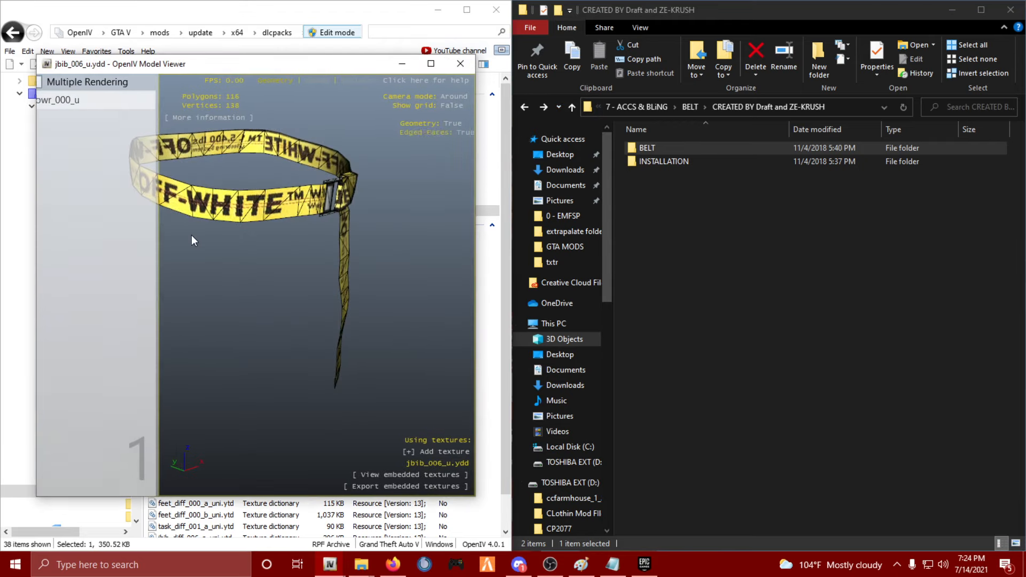
pyautogui.moveTo(192, 235); pyautogui.dragTo(115, 222)
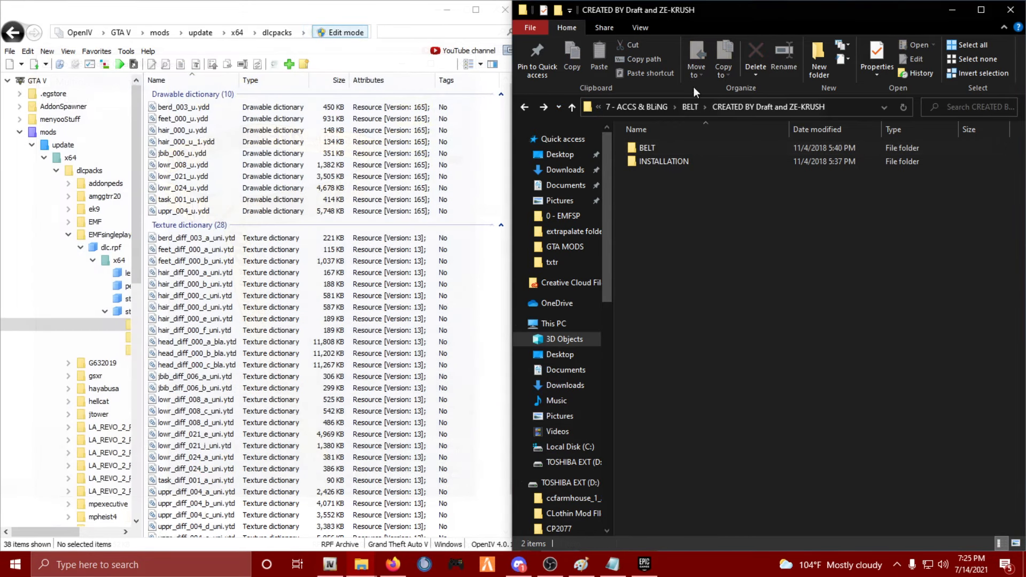
# Add decl_006_u.ydd from 7 - ACCS & BLiNG\GUCCI SKI GOGGLES\FRONT\MODEL to player_one.
pyautogui.click(522, 108)
pyautogui.click(525, 108)
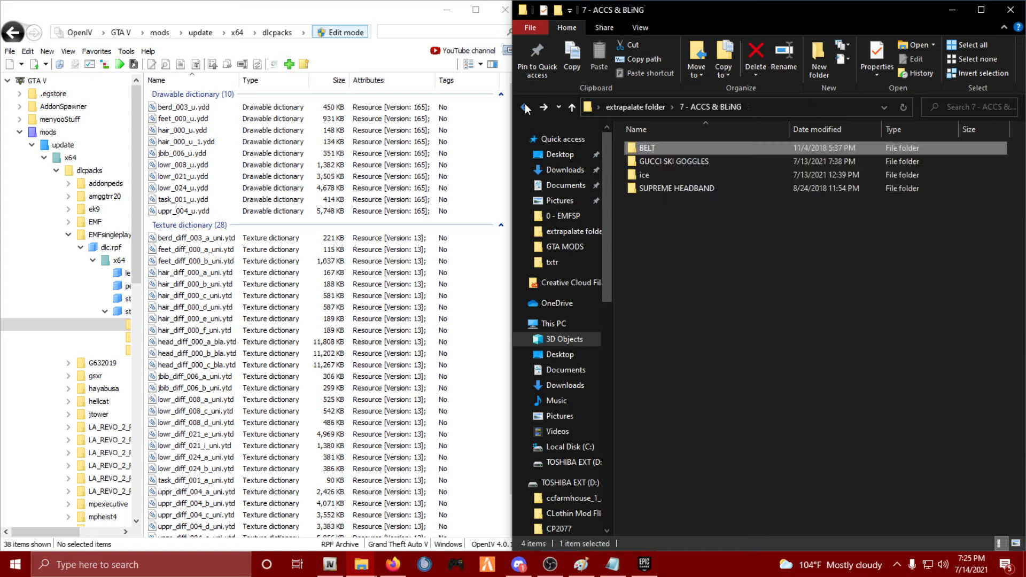
pyautogui.doubleClick(664, 164)
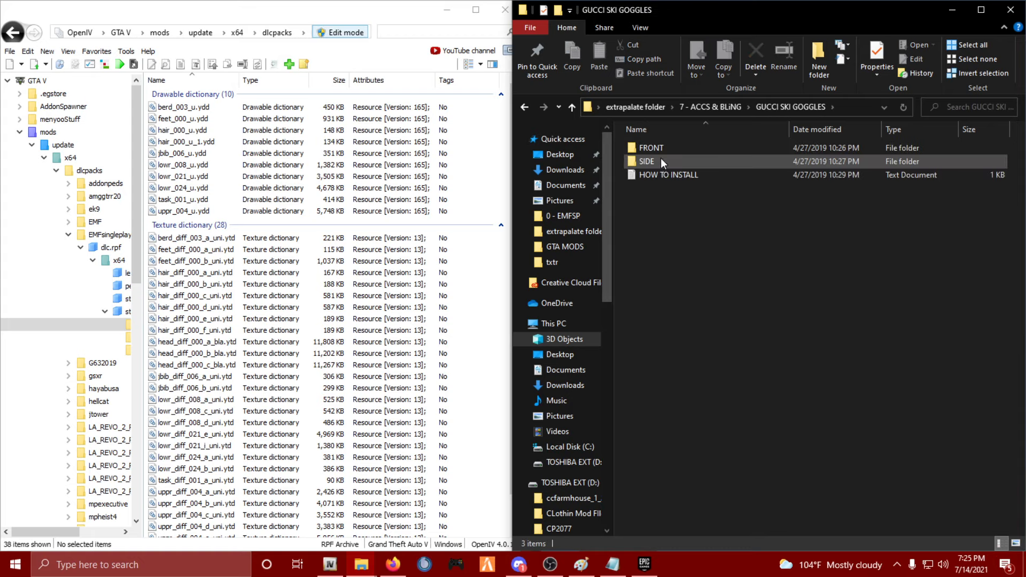
pyautogui.doubleClick(662, 149)
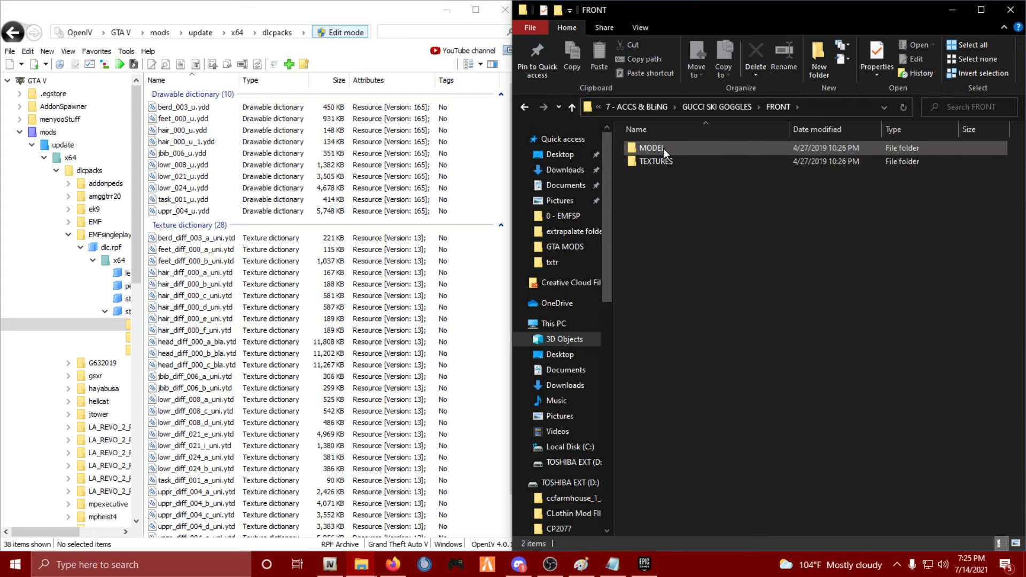
pyautogui.doubleClick(663, 148)
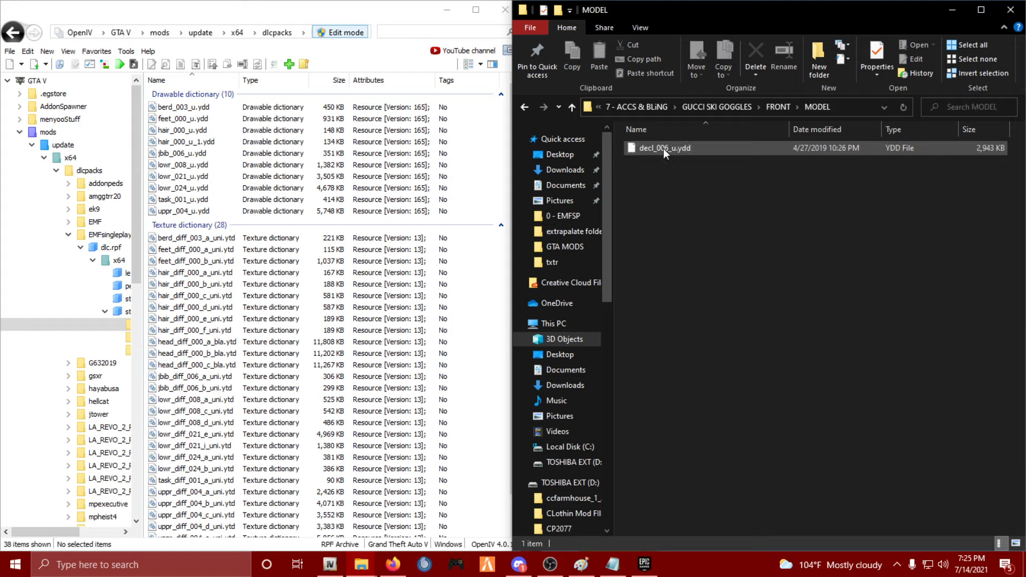
pyautogui.moveTo(664, 150); pyautogui.dragTo(282, 381)
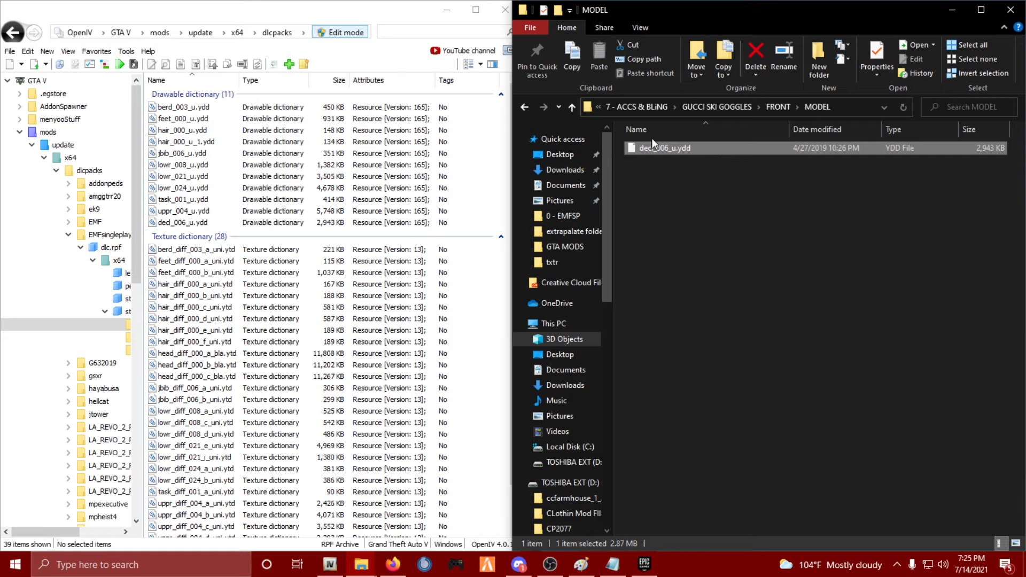
# Add the textures decl_diff_006_a_uni.ytd through decl_diff_006_f_uni.ytd from GUCCI SKI GOGGLES\FRONT\TEXTURES to player_one.
pyautogui.click(525, 109)
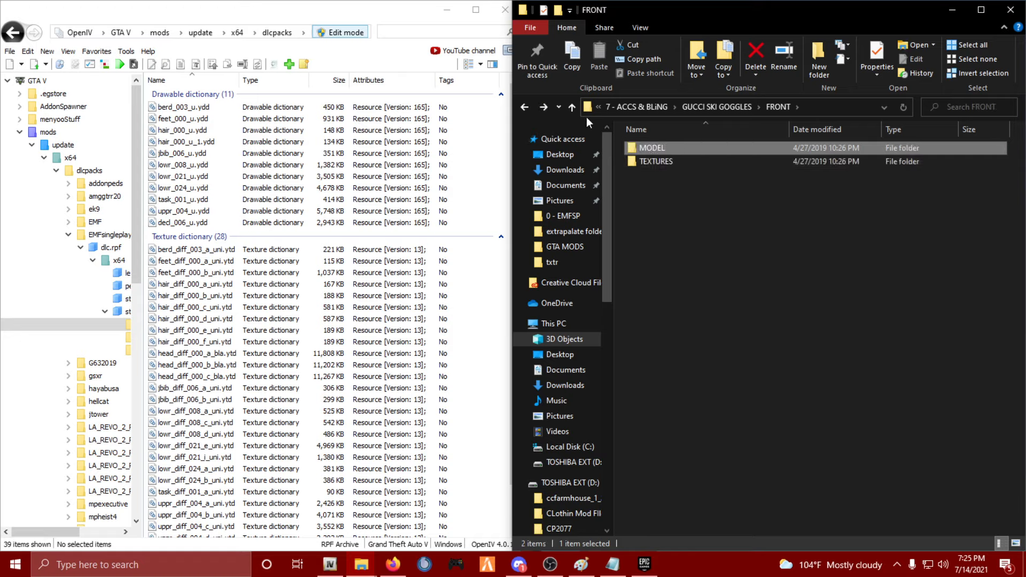
pyautogui.doubleClick(679, 164)
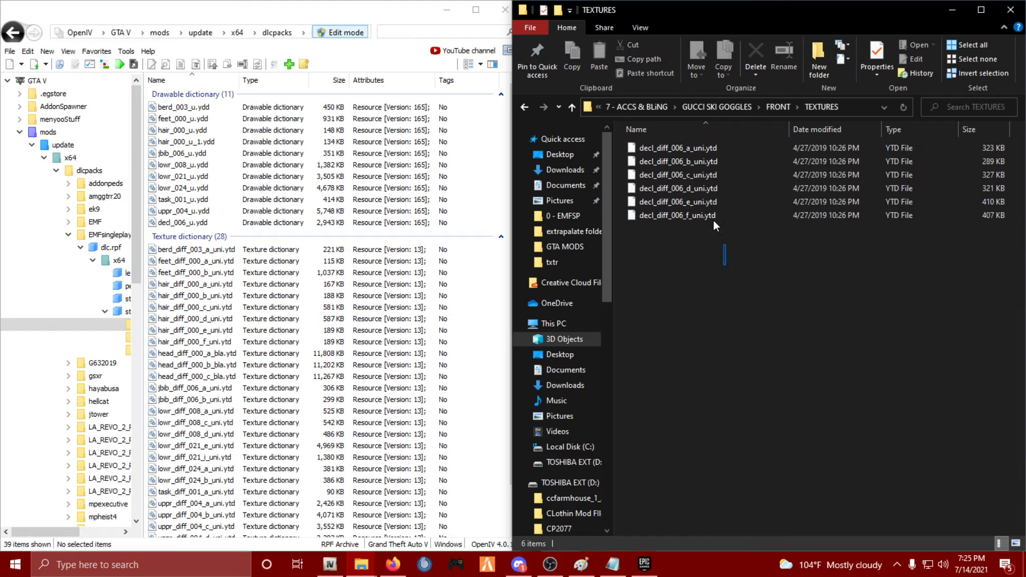
pyautogui.moveTo(716, 266); pyautogui.dragTo(355, 384)
# Add the decl_008_u.ydd model from GUCCI SKI GOGGLES\SIDE\MODEL to player_one.
pyautogui.click(525, 108)
pyautogui.click(526, 109)
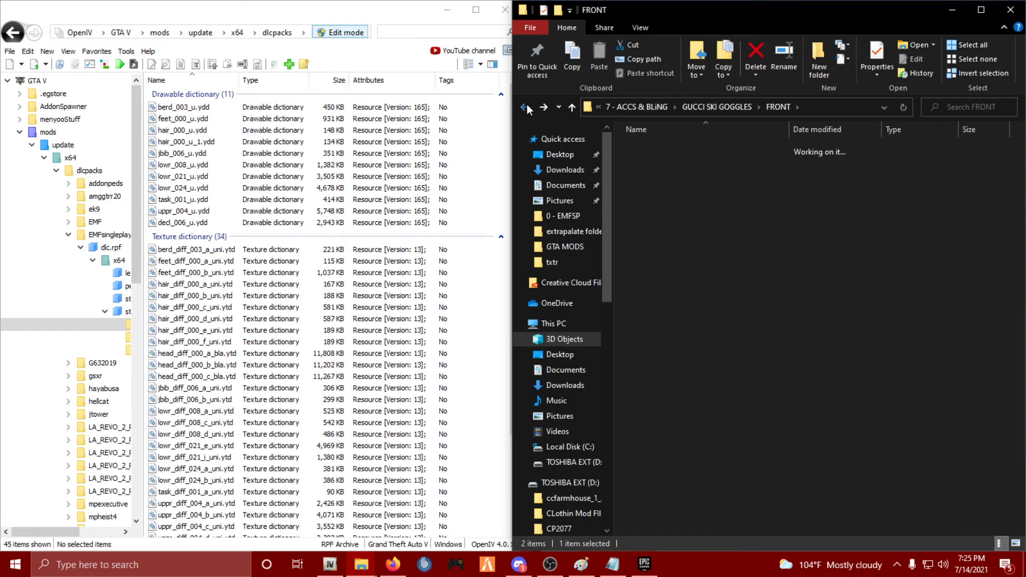
pyautogui.click(647, 160)
pyautogui.doubleClick(647, 159)
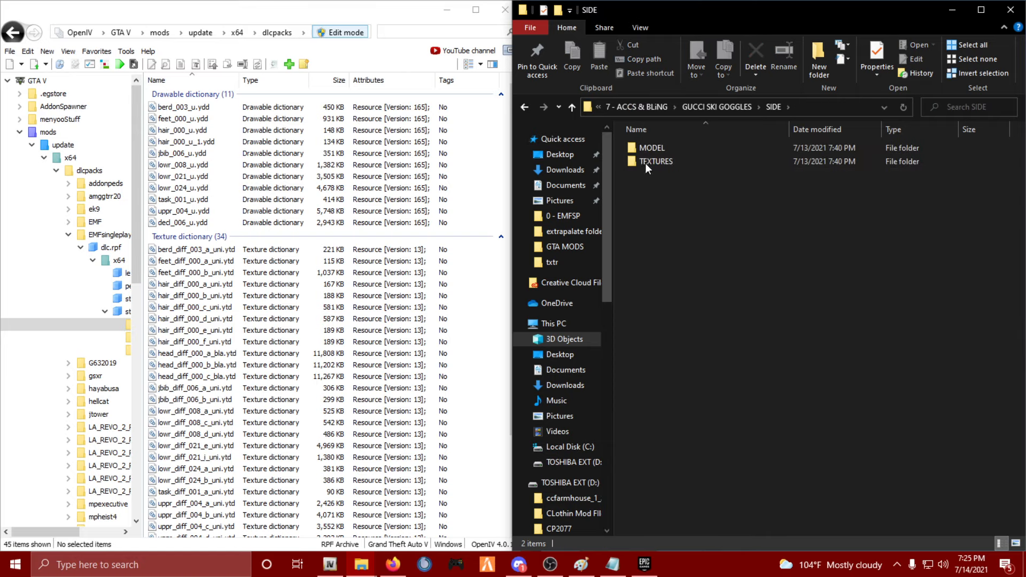
pyautogui.doubleClick(644, 147)
pyautogui.moveTo(646, 149); pyautogui.dragTo(208, 363)
# Add the textures decl_diff_008_a_uni.ytd through decl_diff_008_f_uni.ytd from GUCCI SKI GOGGLES\SIDE\TEXTURES to player_one.
pyautogui.click(526, 108)
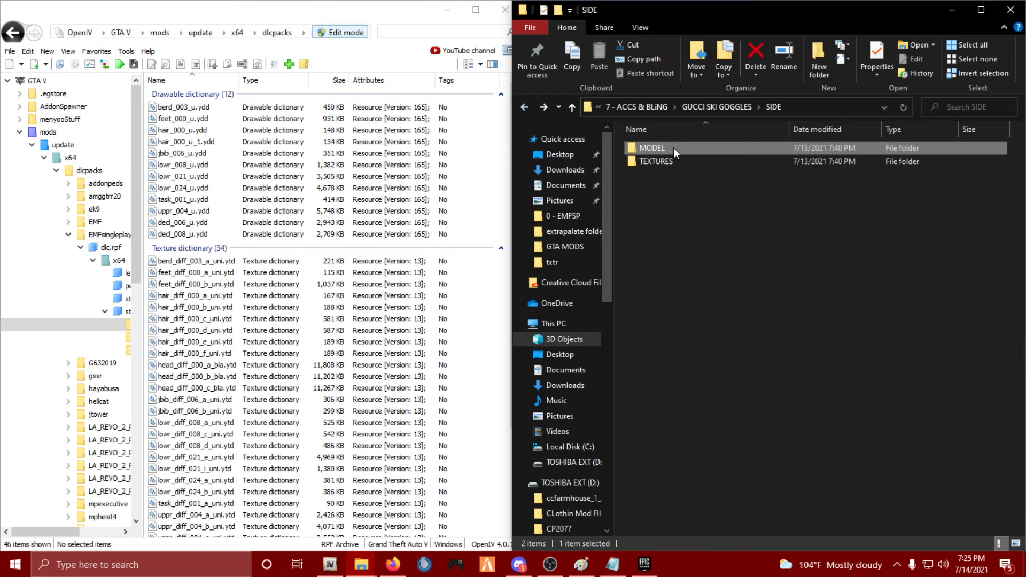
pyautogui.doubleClick(660, 159)
pyautogui.moveTo(692, 229); pyautogui.dragTo(646, 147)
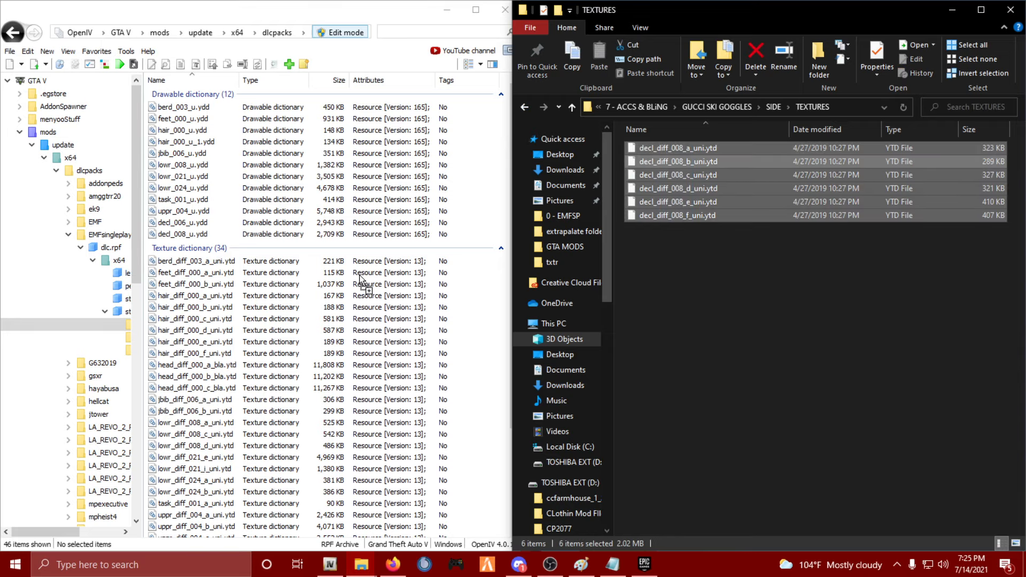
pyautogui.moveTo(705, 188); pyautogui.dragTo(272, 398)
pyautogui.scroll(-1, 273, 399)
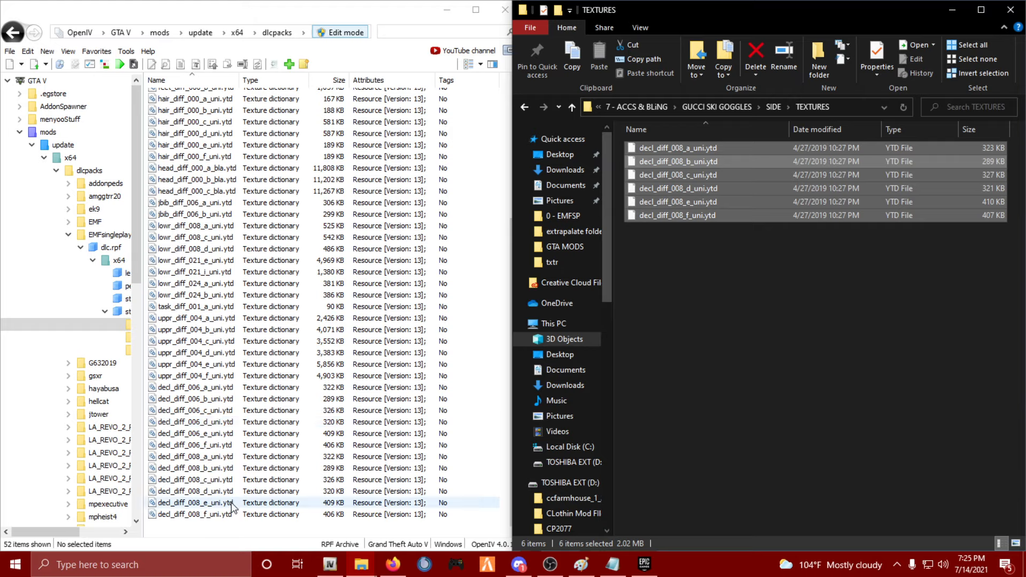
pyautogui.moveTo(695, 202); pyautogui.dragTo(273, 352)
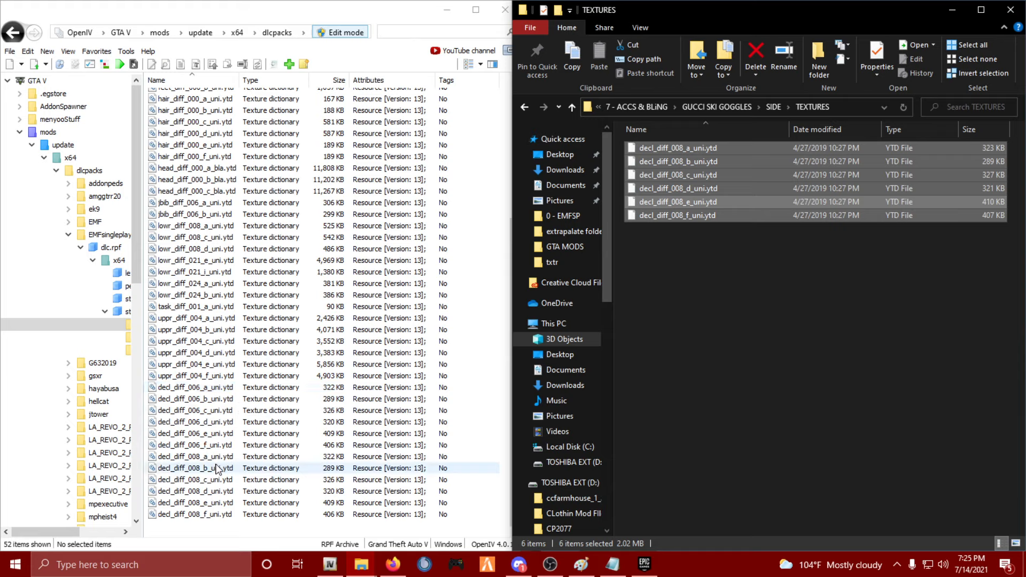
pyautogui.click(738, 419)
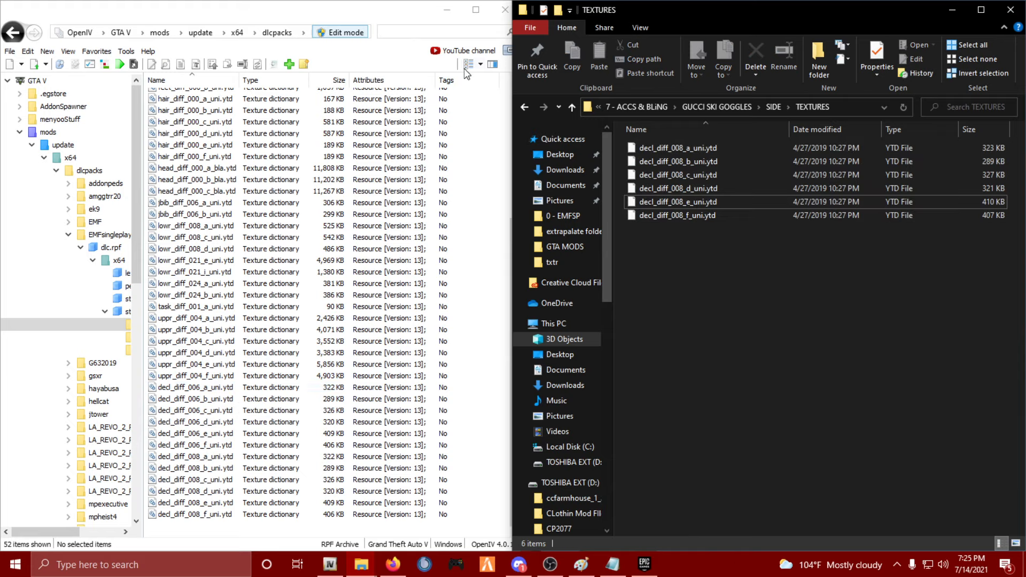
# Open the mod folder 7 - ACCS & BLiNG\ice\MOD\streamedpeds_players.rpf---player_one.
pyautogui.click(526, 109)
pyautogui.click(527, 109)
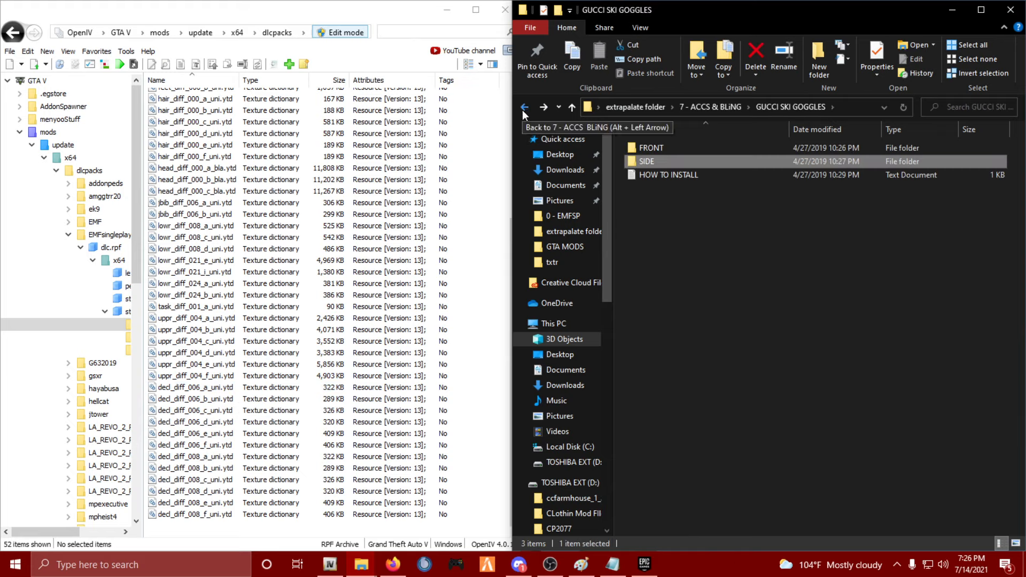
pyautogui.click(524, 109)
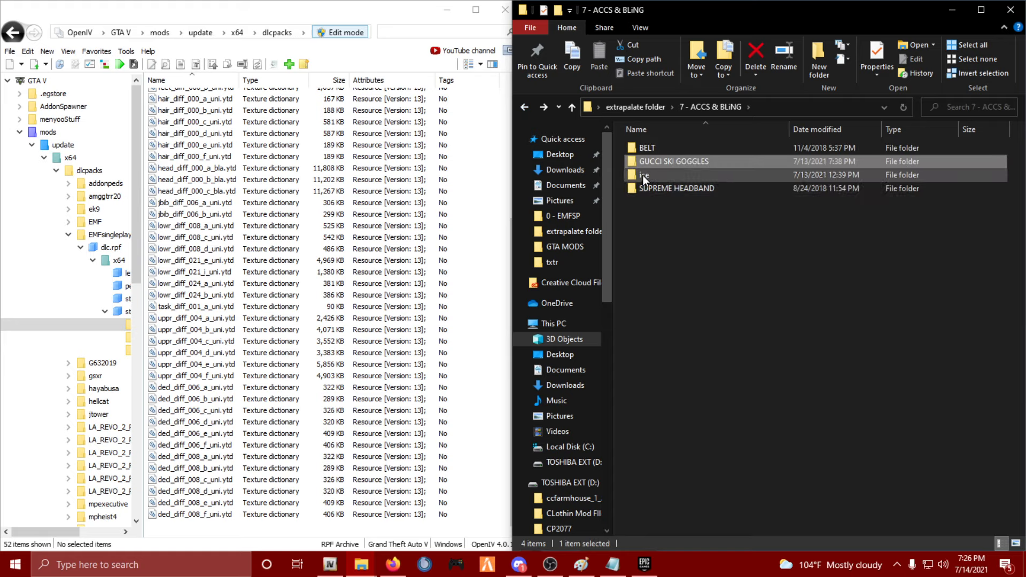
pyautogui.click(660, 172)
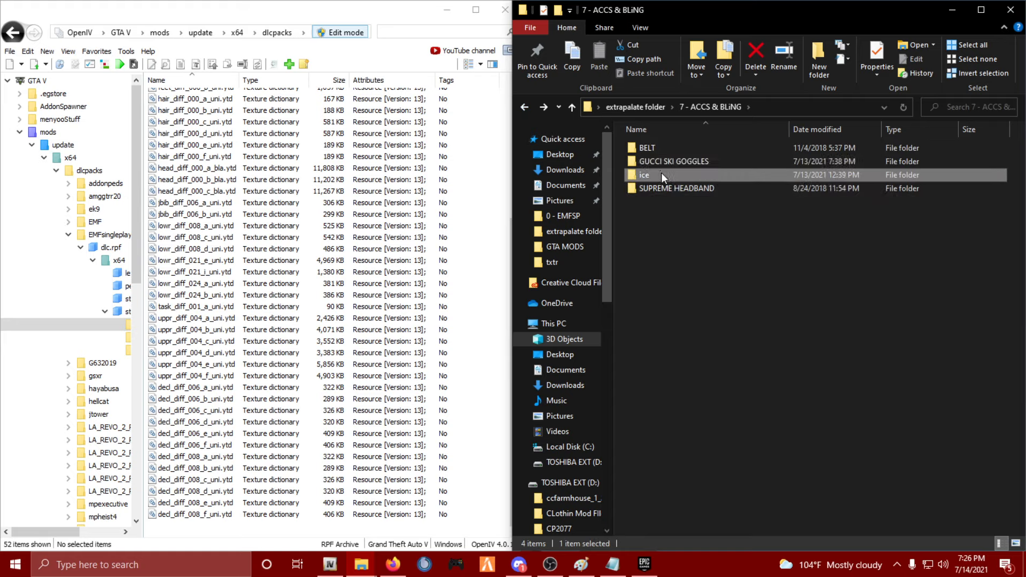
pyautogui.doubleClick(662, 172)
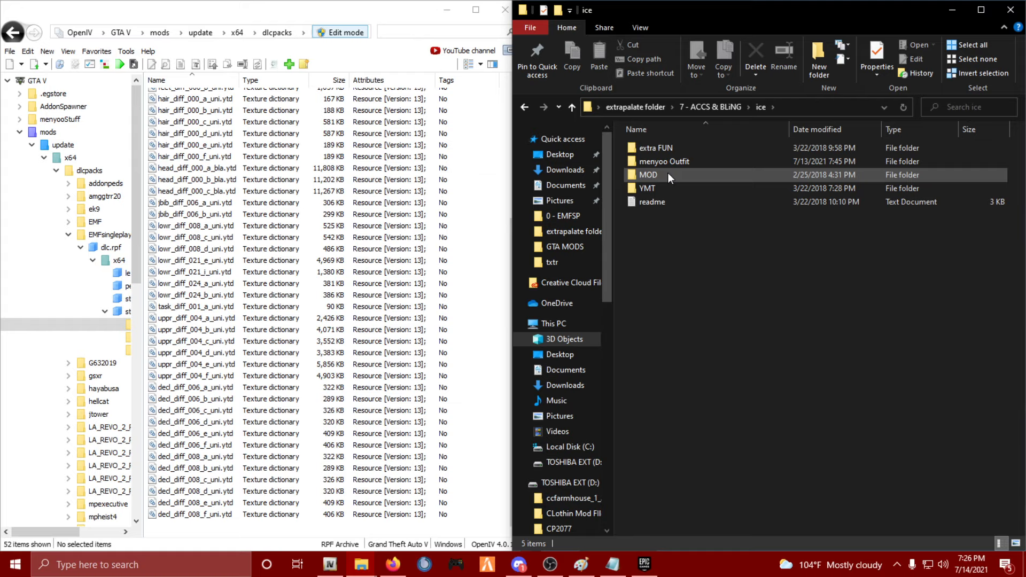
pyautogui.doubleClick(668, 174)
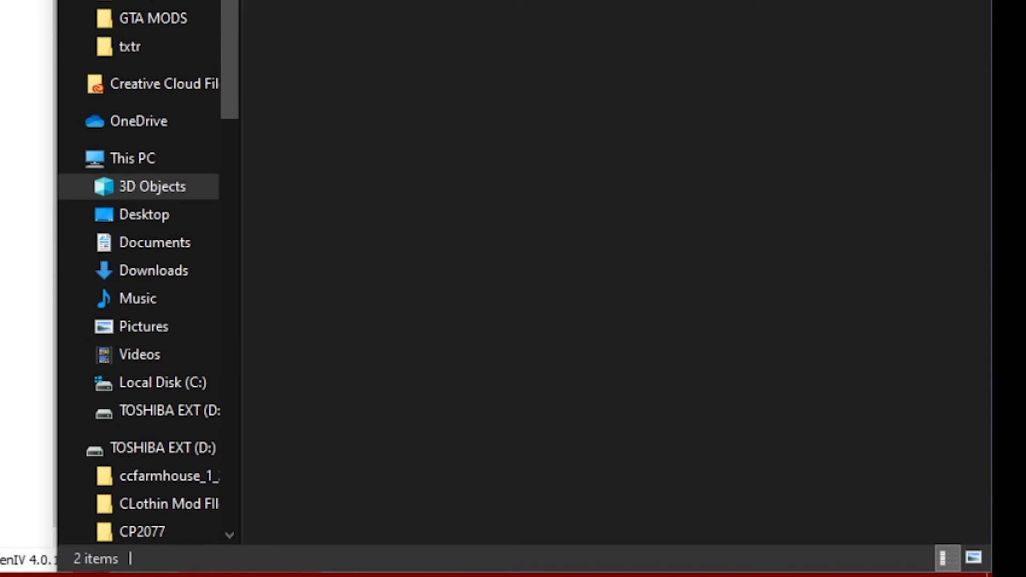
pyautogui.doubleClick(342, 1)
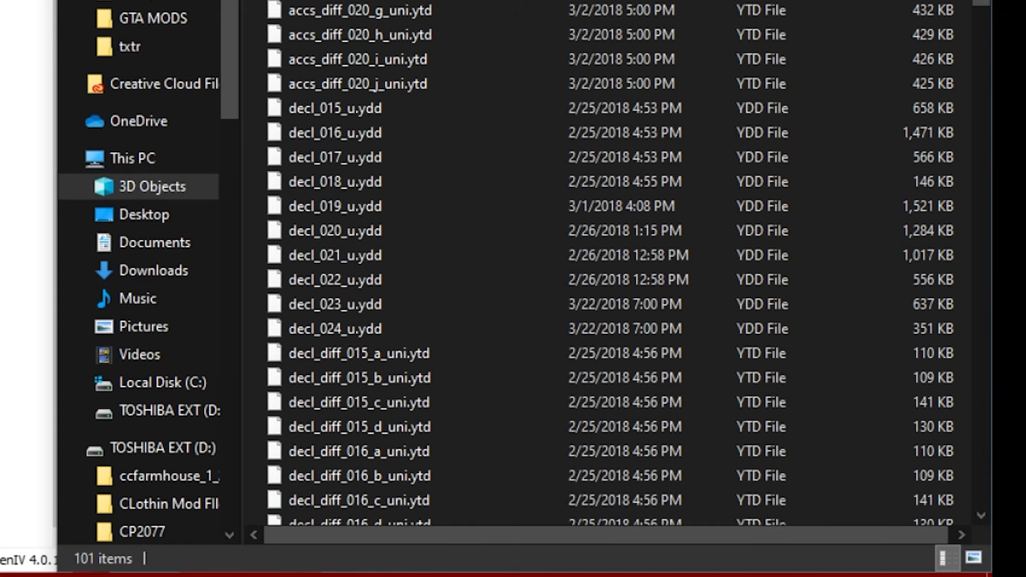
# Add all files from accs_020_u.ydd through teef_diff_003_g_uni.ytd in the ice mod to player_one, leaving out the three uppr models.
pyautogui.click(342, 1)
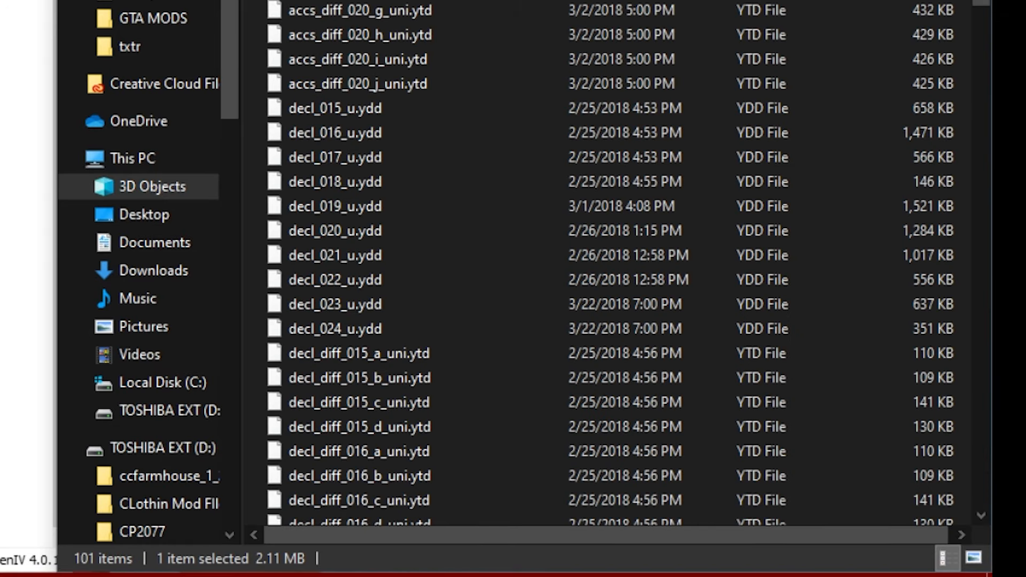
pyautogui.scroll(-15, 527, 513)
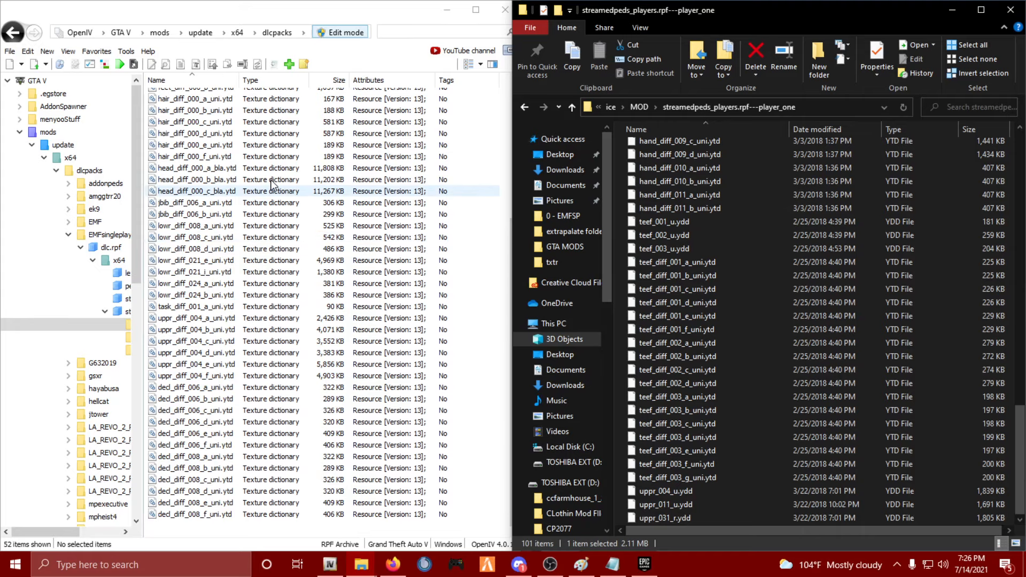
pyautogui.scroll(5, 217, 176)
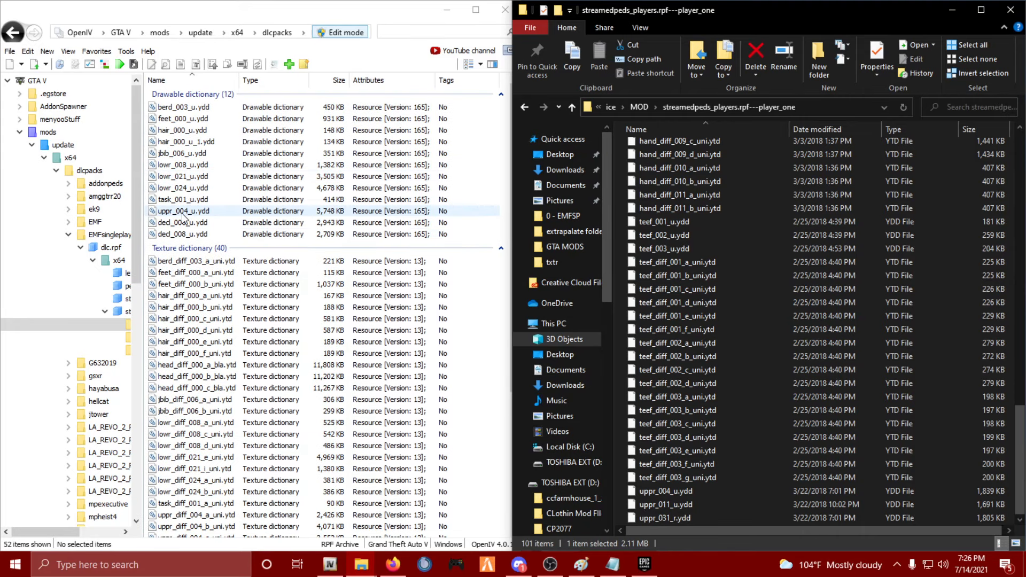
pyautogui.click(183, 213)
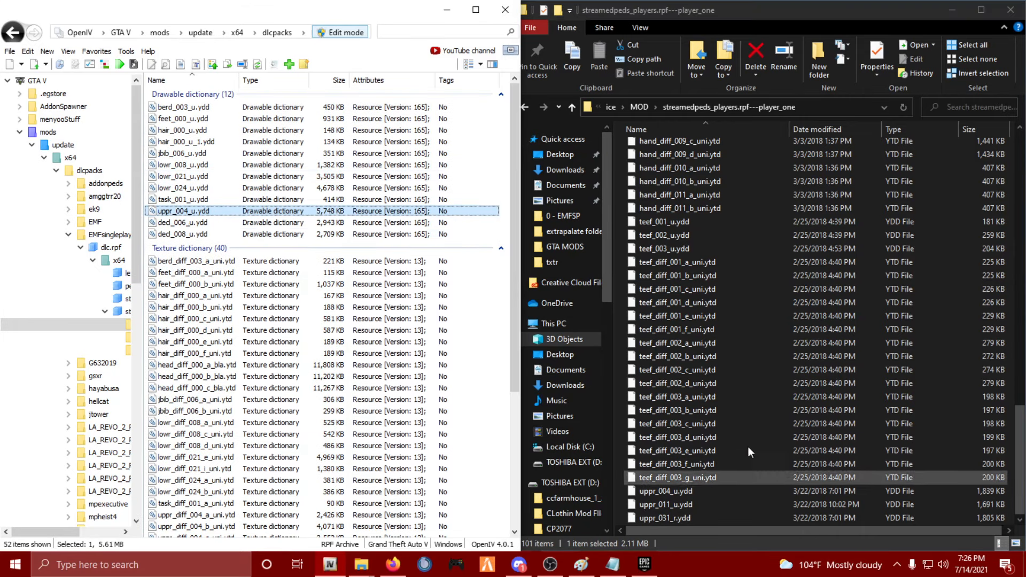
pyautogui.click(720, 491)
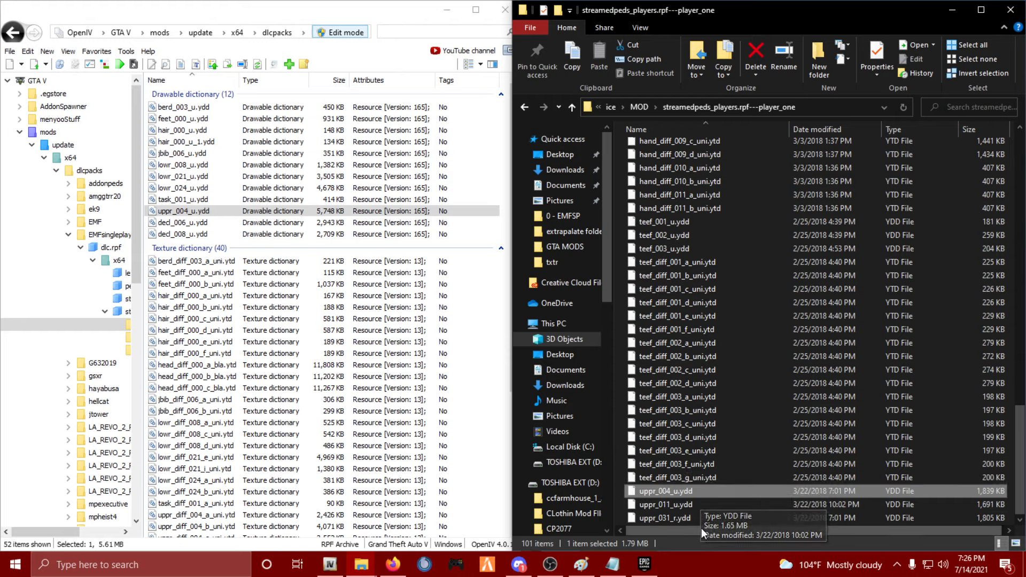
pyautogui.click(688, 480)
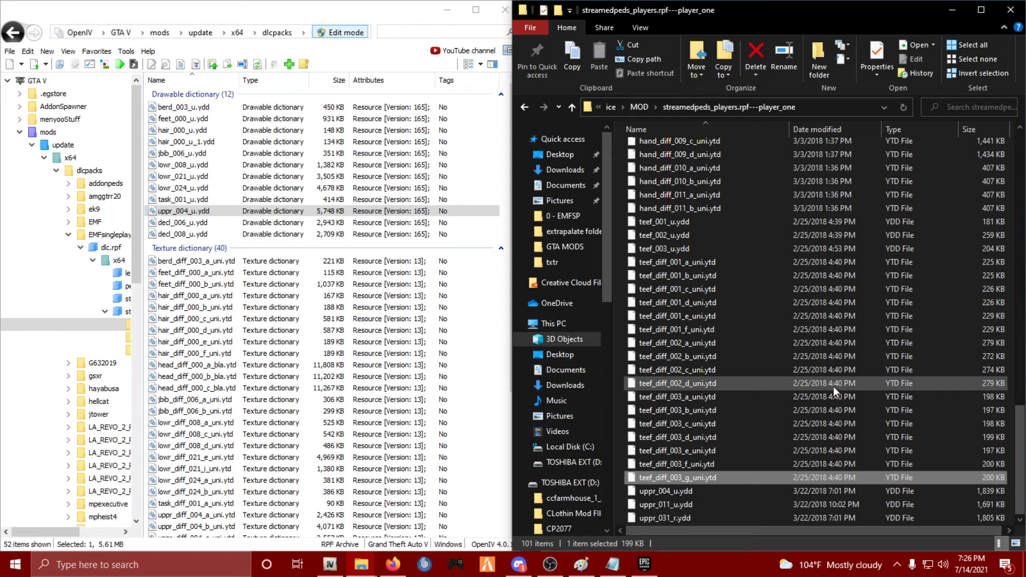
pyautogui.scroll(20, 735, 252)
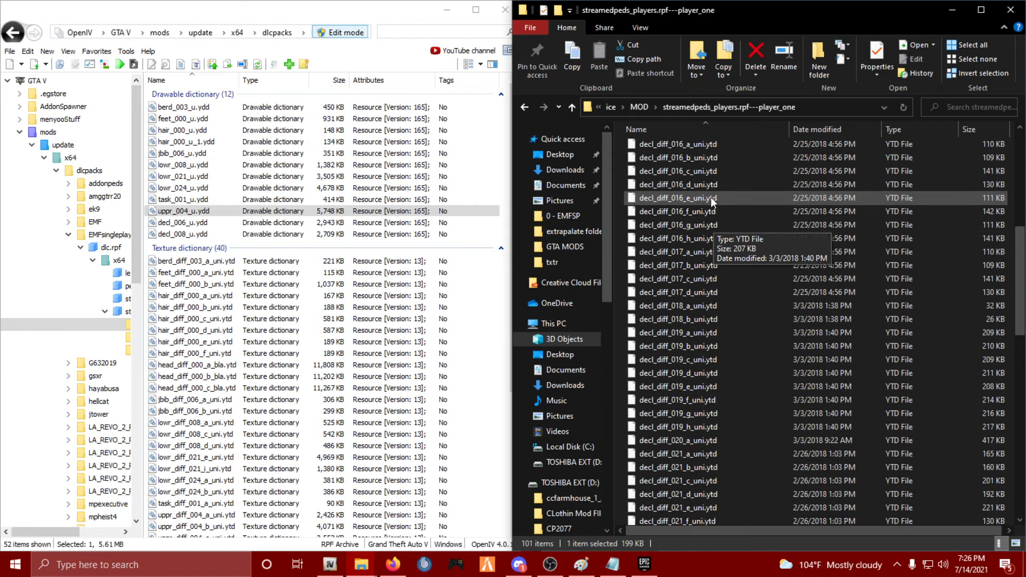
pyautogui.keyDown('shift'); pyautogui.click(668, 151); pyautogui.keyUp('shift')
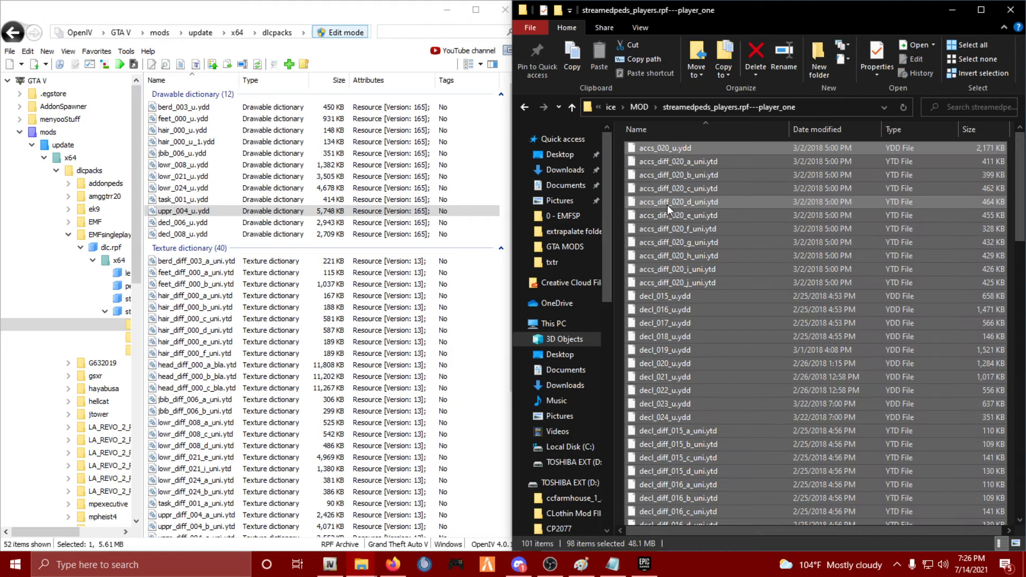
pyautogui.scroll(-6, 695, 300)
pyautogui.scroll(-9, 695, 320)
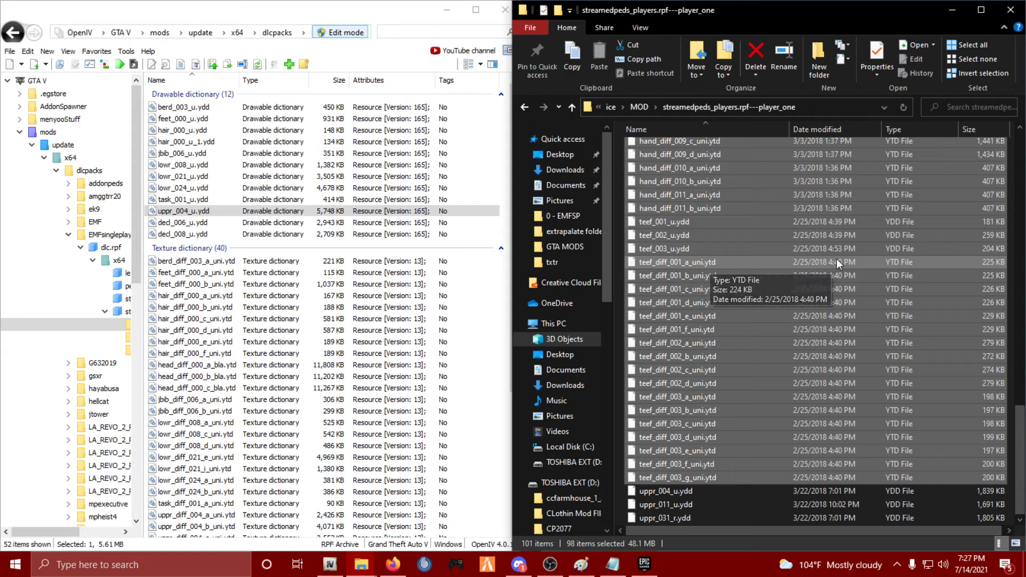
pyautogui.moveTo(850, 262); pyautogui.dragTo(262, 307)
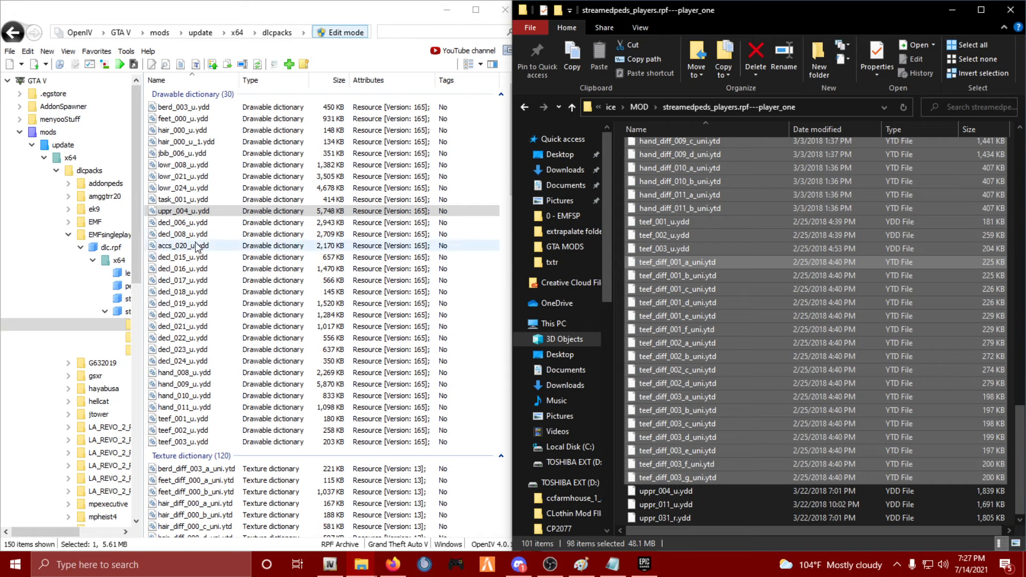
# Preview the chain model decl_018_u.ydd in the model viewer.
pyautogui.click(198, 292)
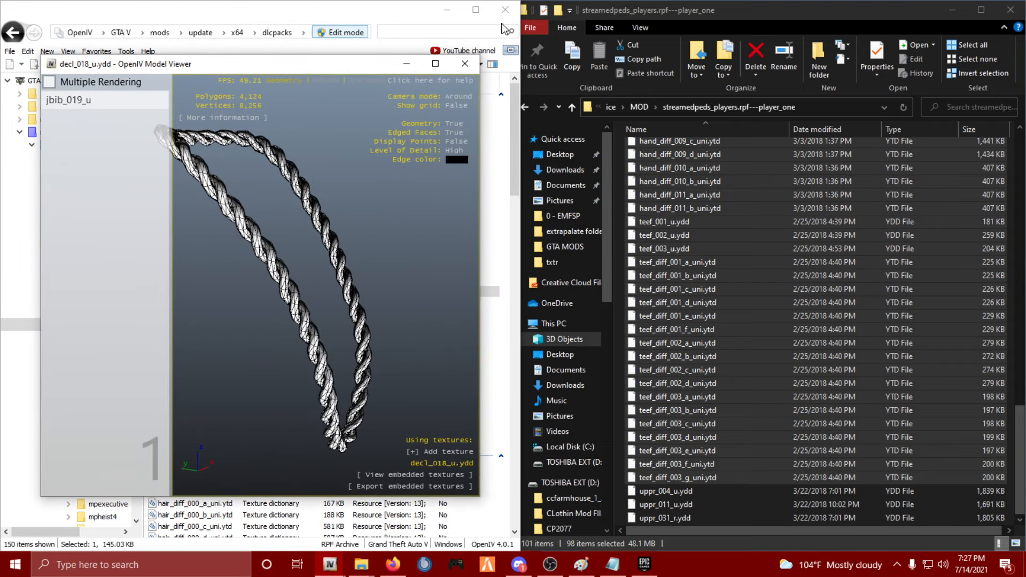
pyautogui.click(466, 64)
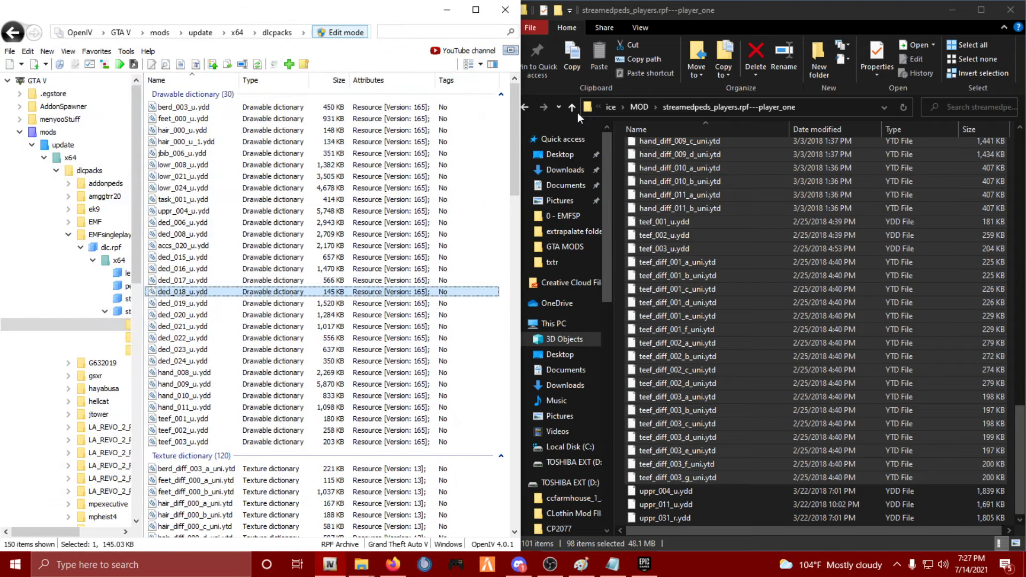
# Add all p_ears_001 and p_eyes_003 models and textures from ice\MOD\streamedpedprops.rpf---player_one_p to player_one_p in streamedpedprops.rpf.
pyautogui.click(527, 108)
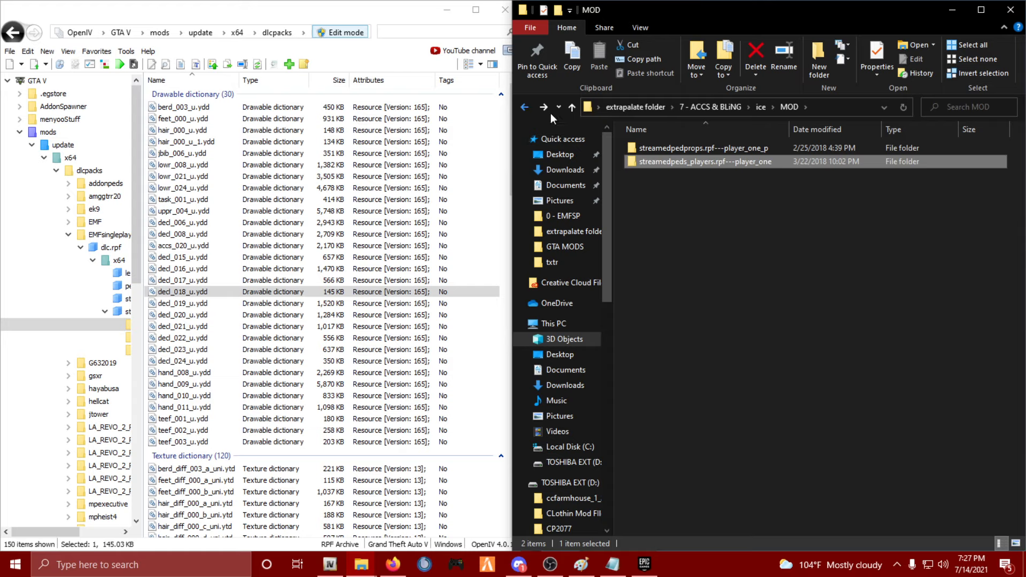
pyautogui.doubleClick(678, 149)
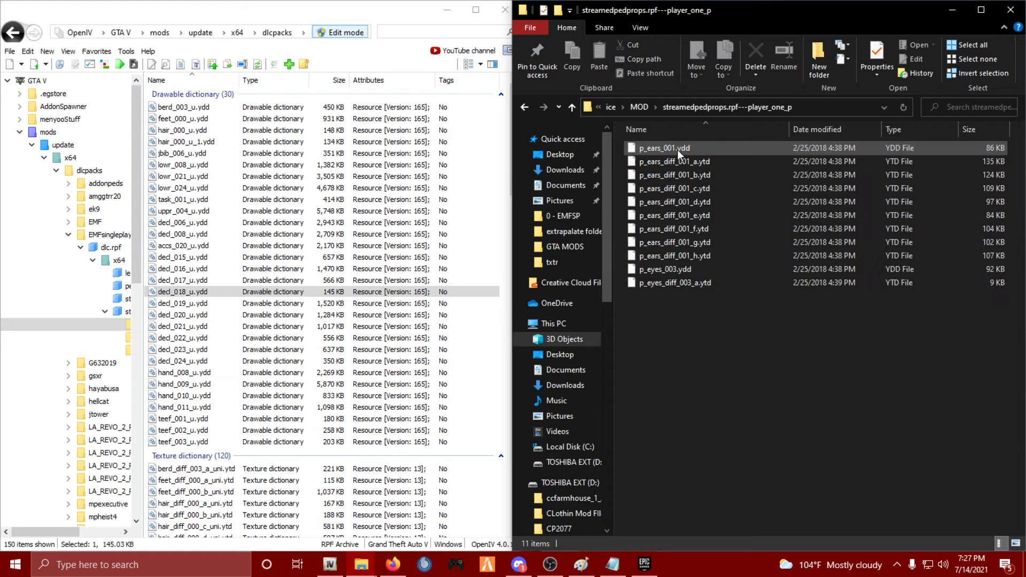
pyautogui.click(216, 13)
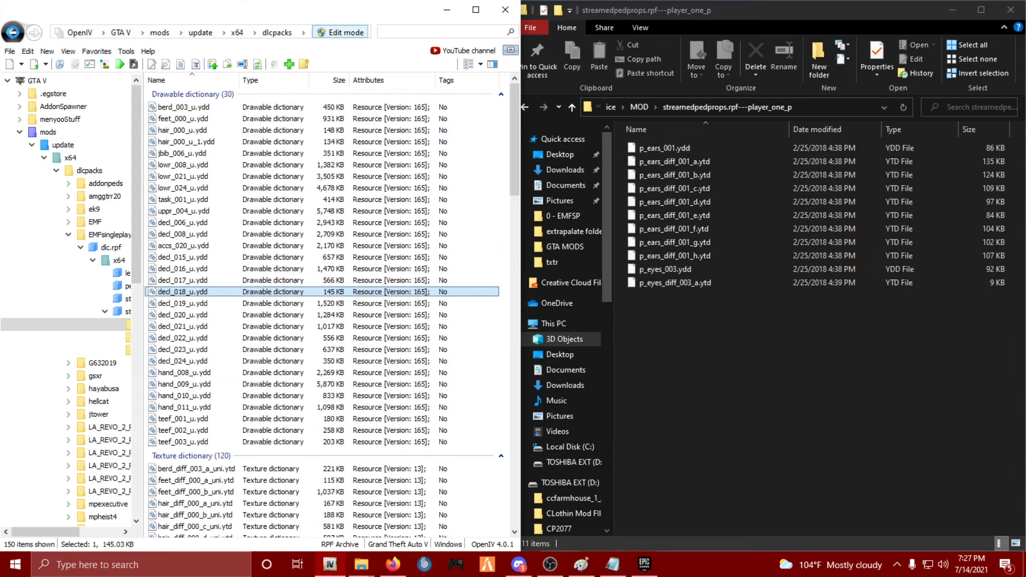
pyautogui.click(13, 33)
pyautogui.click(13, 34)
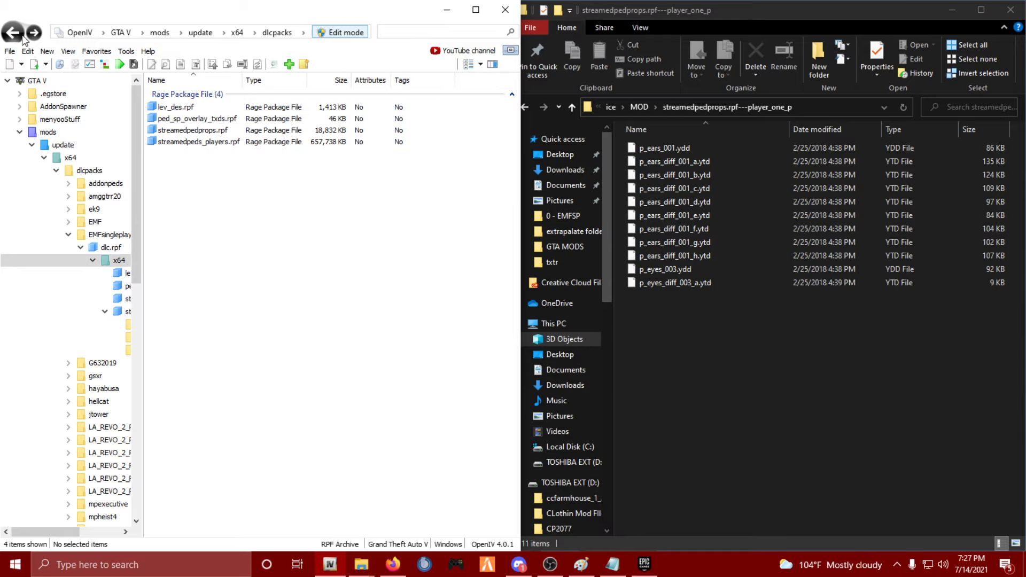
pyautogui.click(224, 131)
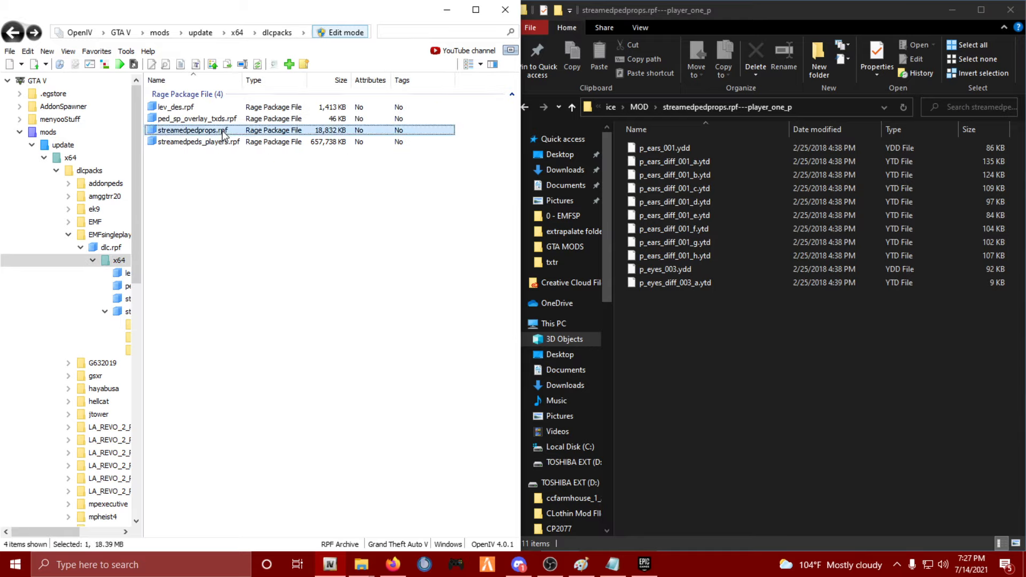
pyautogui.doubleClick(222, 131)
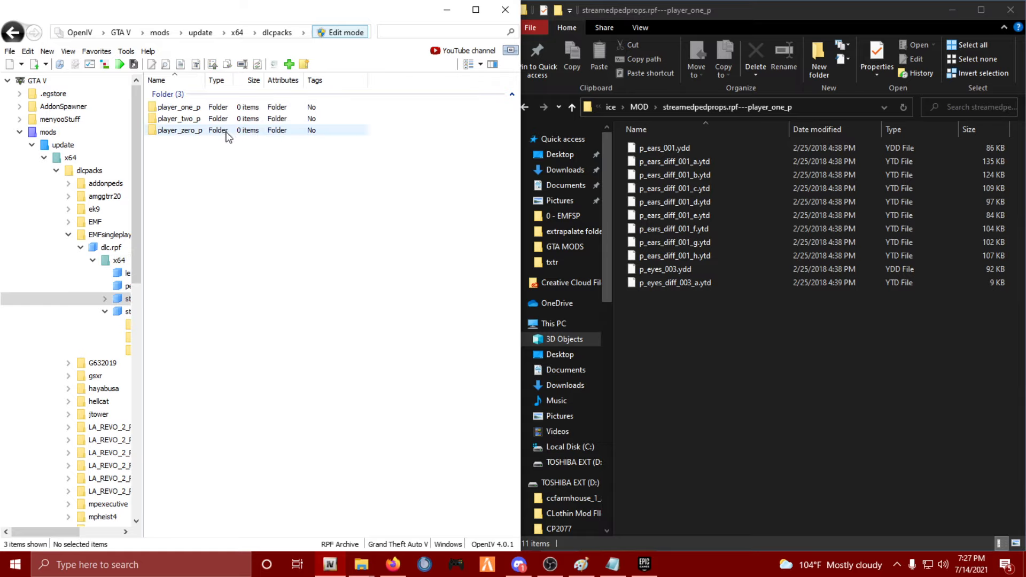
pyautogui.doubleClick(217, 107)
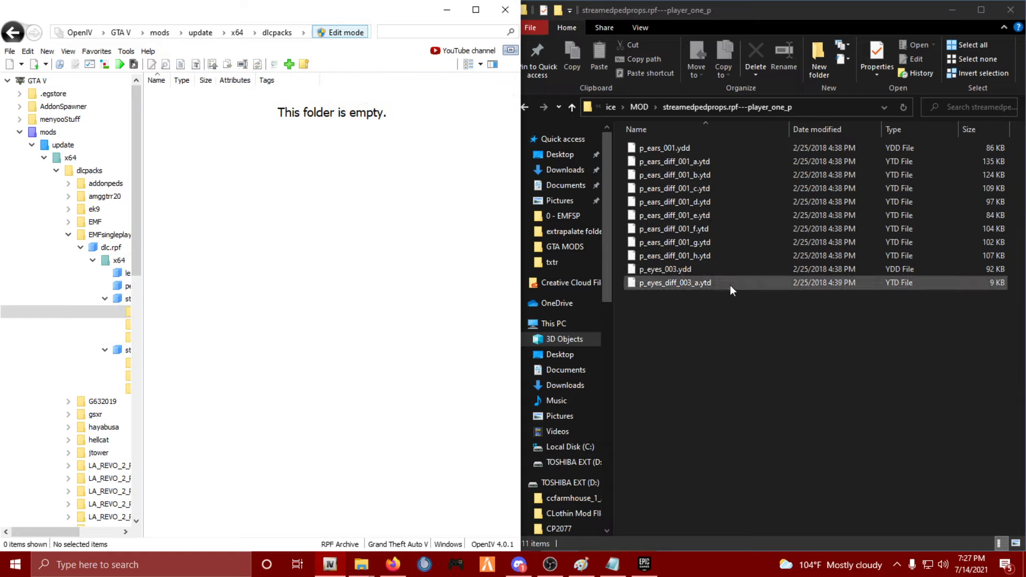
pyautogui.moveTo(680, 310); pyautogui.dragTo(235, 214)
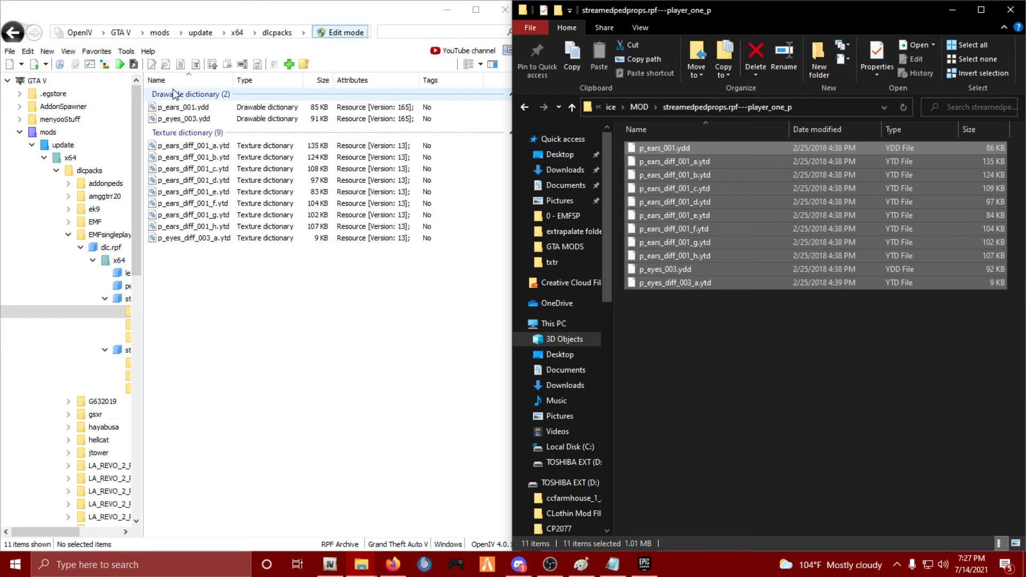
# Preview the added prop models p_ears_001.ydd and p_eyes_003.ydd in the model viewer.
pyautogui.click(184, 110)
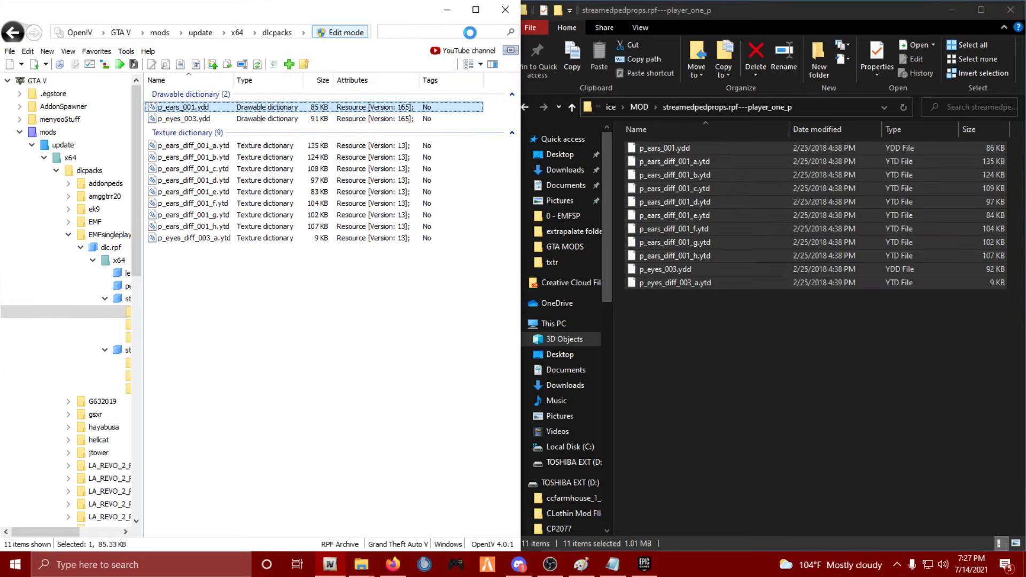
pyautogui.doubleClick(183, 109)
pyautogui.click(474, 60)
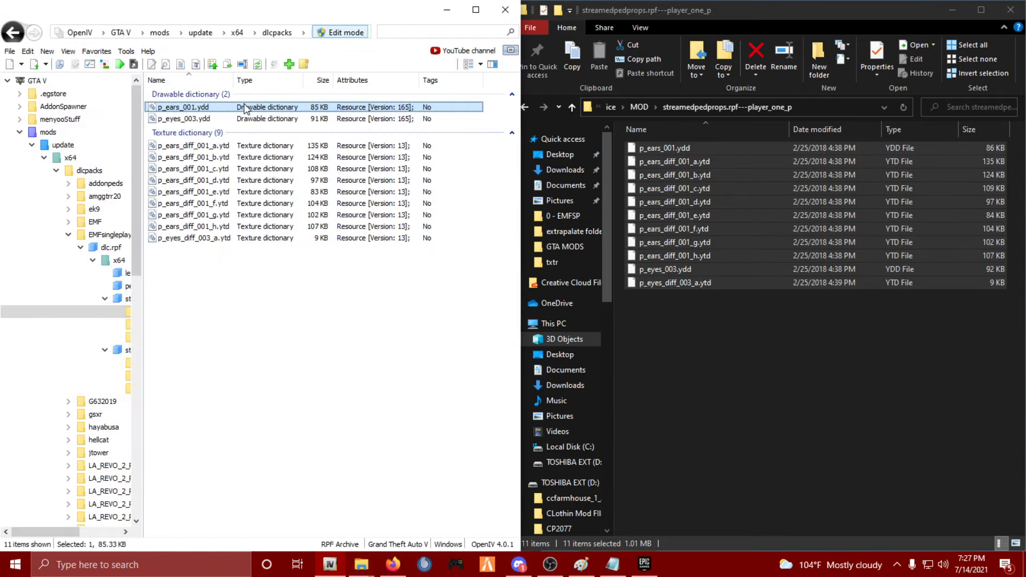
pyautogui.doubleClick(197, 119)
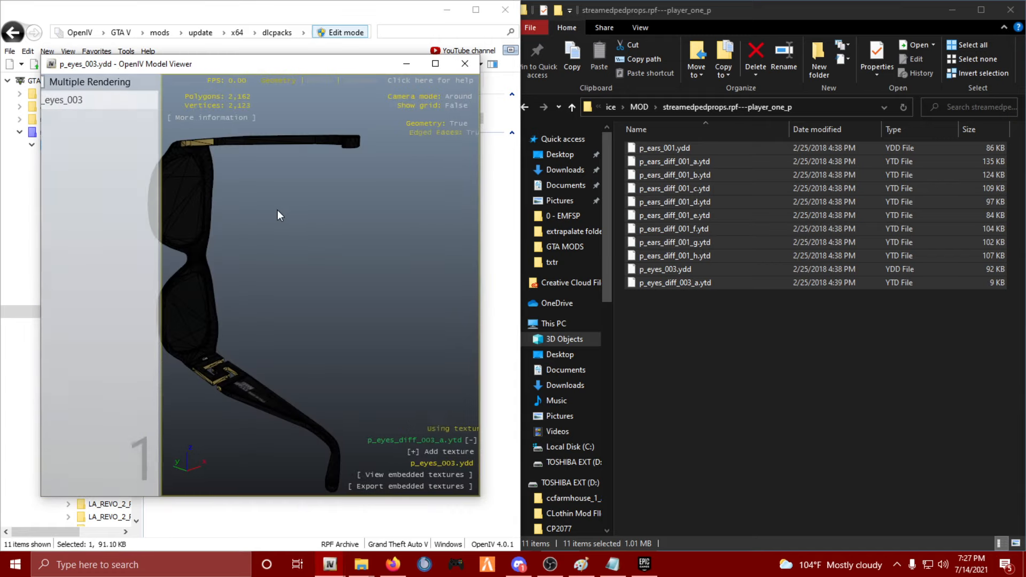
pyautogui.click(474, 64)
# Return to the x64 folder of the EMFsingleplayer dlc.rpf and to the ice mod's main folder.
pyautogui.click(7, 36)
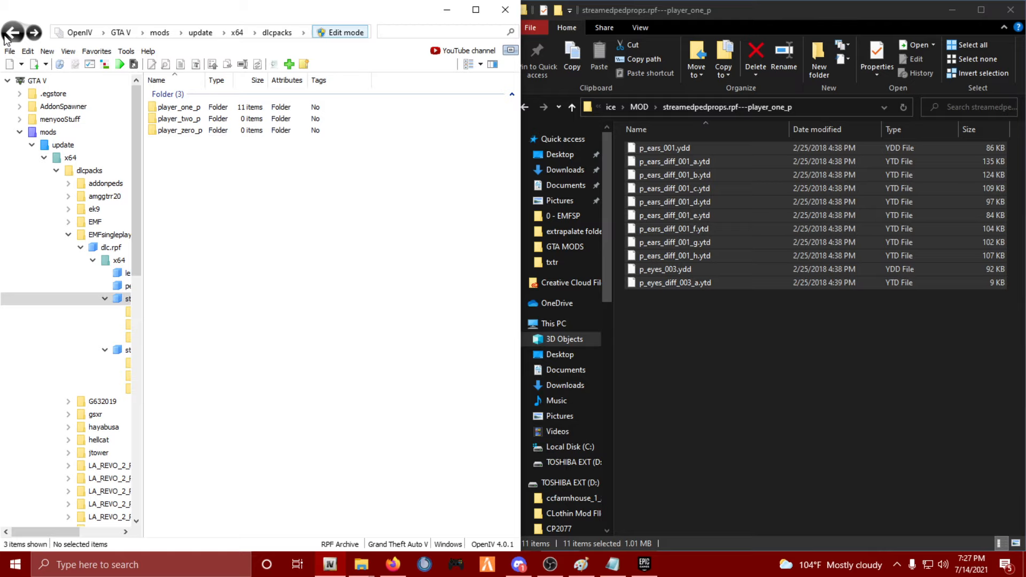
pyautogui.click(8, 35)
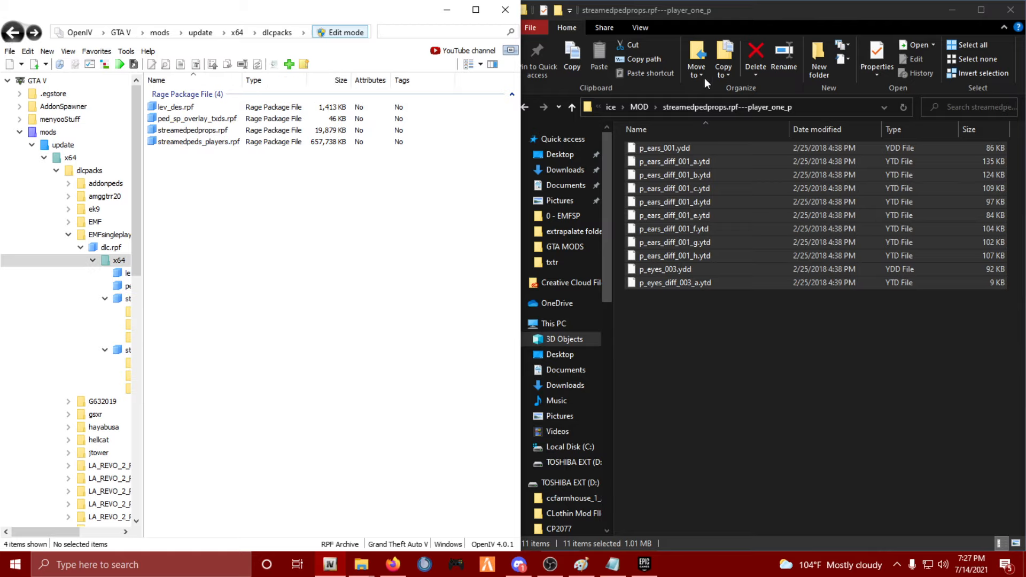
pyautogui.click(527, 106)
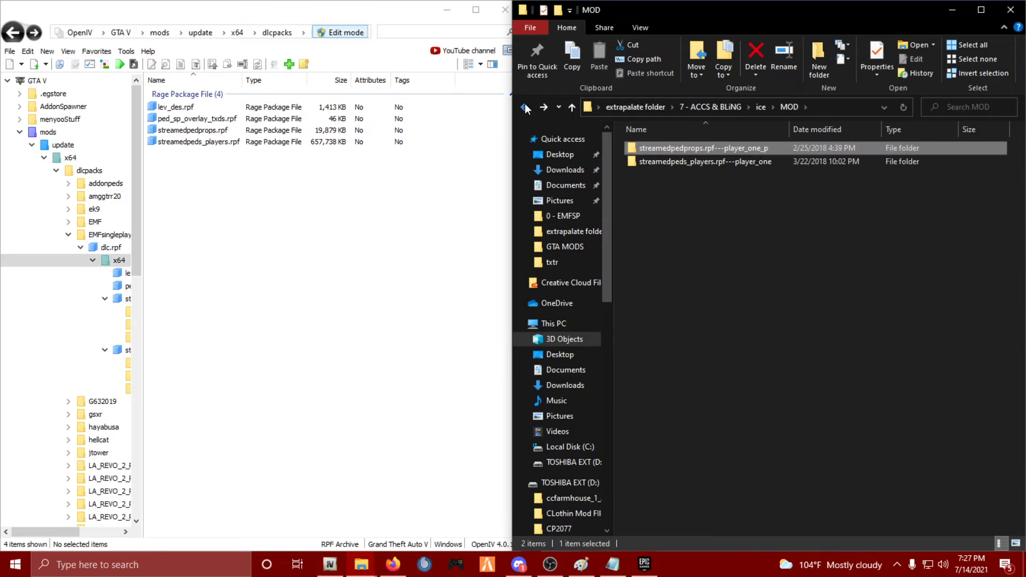
pyautogui.click(527, 107)
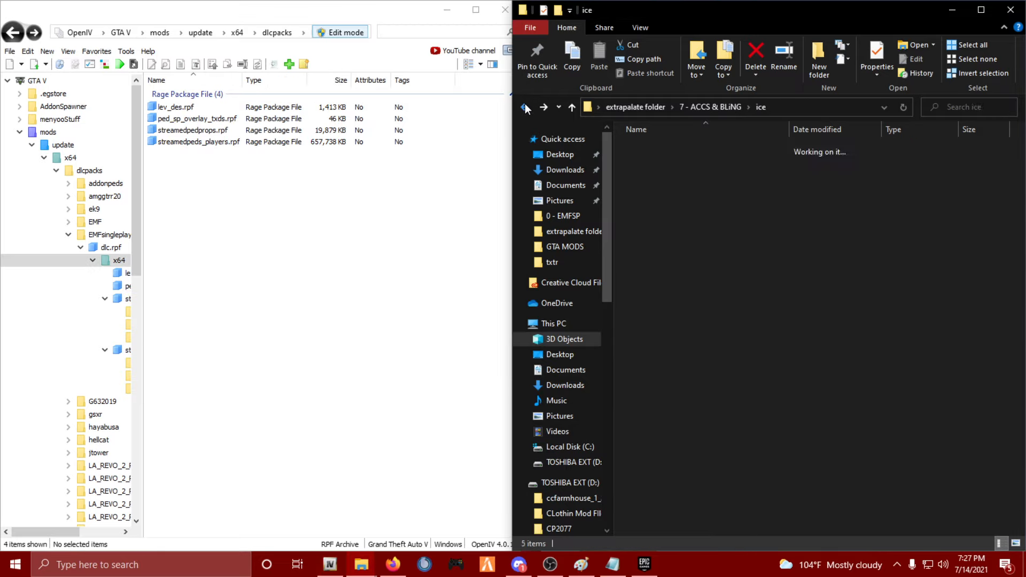
# Check the contents of the ice mod's menyoo Outfit folder and return to the ice folder.
pyautogui.click(743, 213)
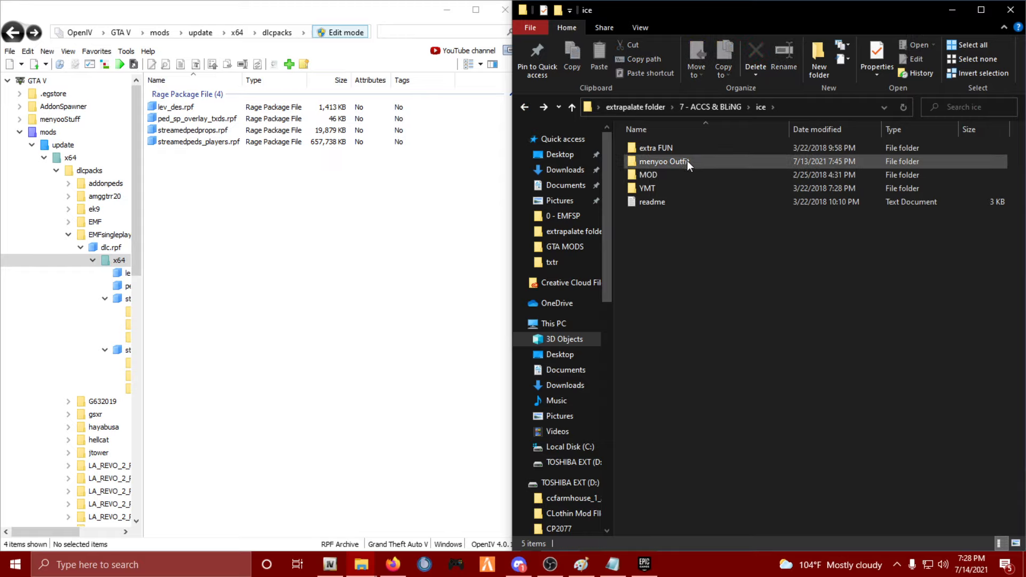
pyautogui.doubleClick(705, 162)
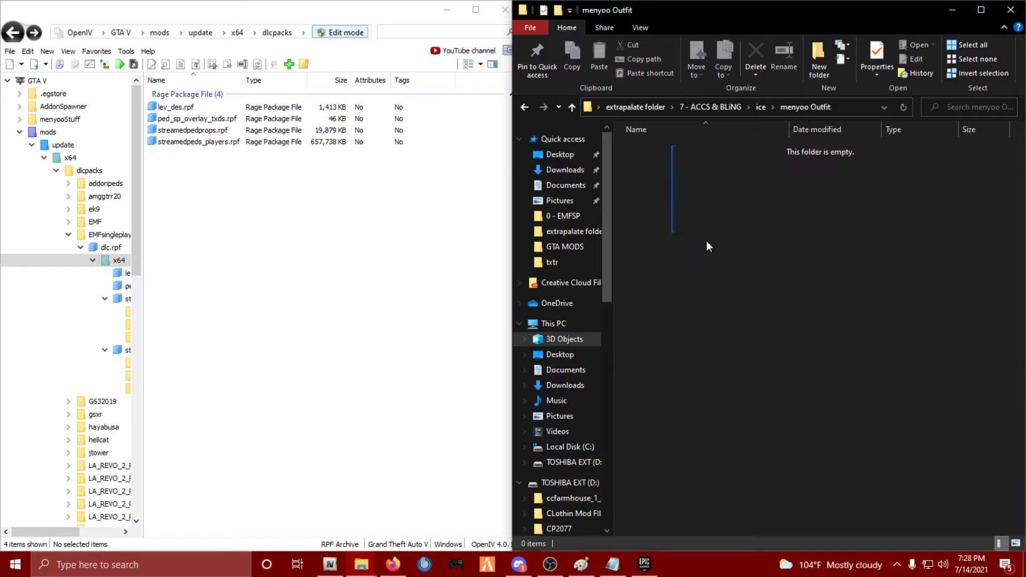
pyautogui.moveTo(706, 245); pyautogui.dragTo(834, 214)
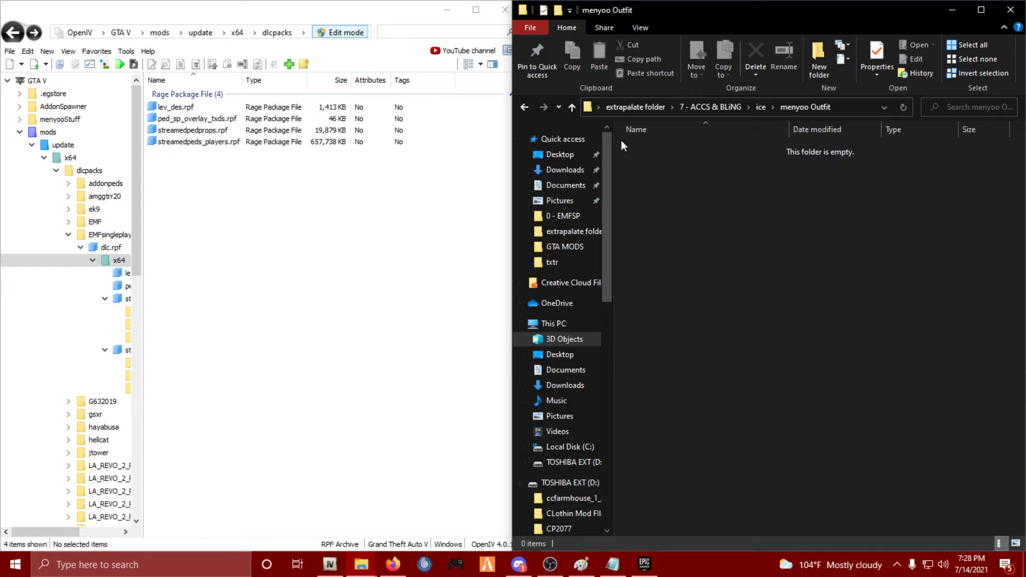
pyautogui.click(519, 107)
pyautogui.click(703, 243)
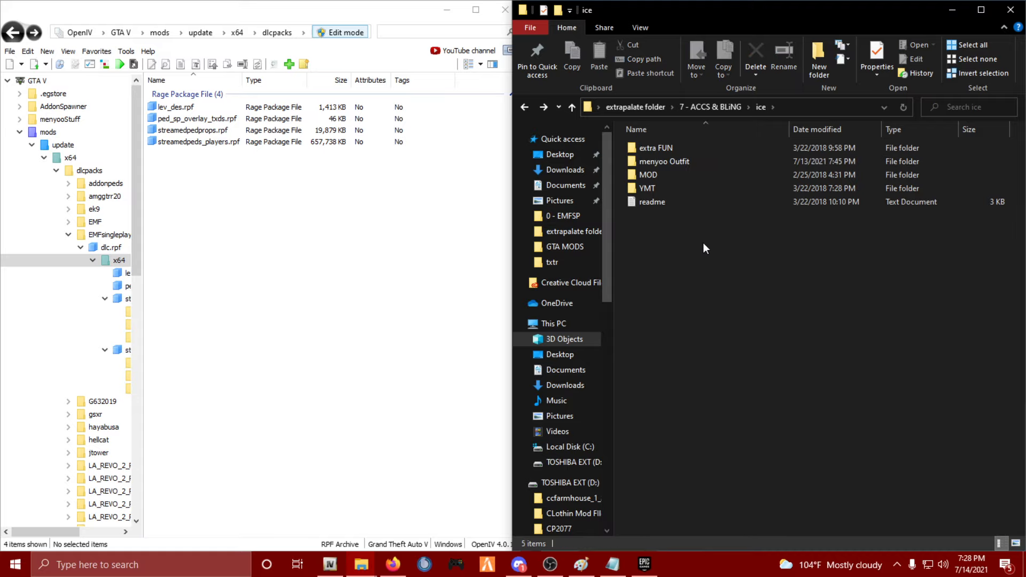
# Minimize OpenIV, bring up the File Explorer window showing menyooStuff\Outfit, and go to the root of drive C:.
pyautogui.click(447, 13)
pyautogui.click(362, 566)
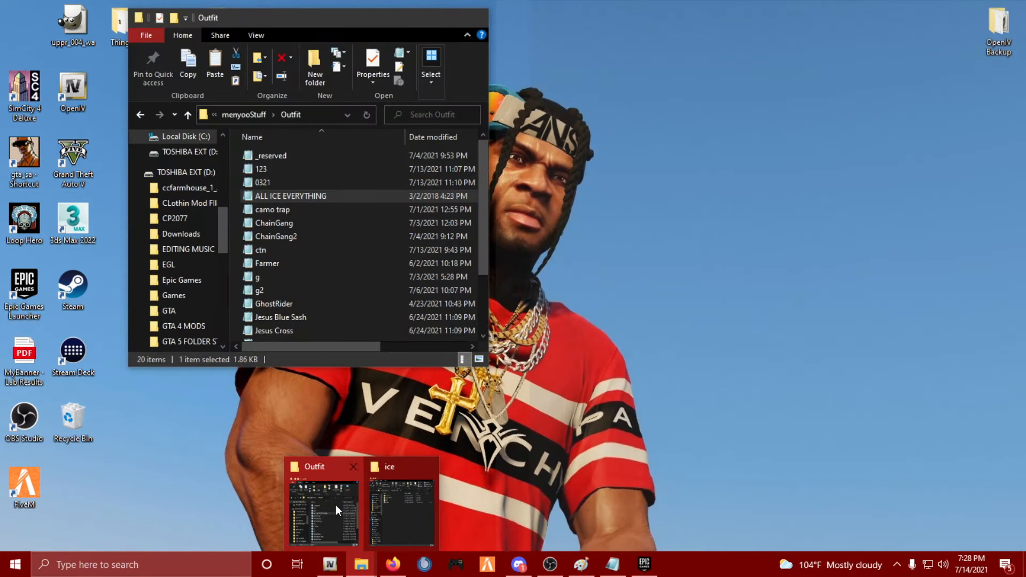
pyautogui.click(335, 506)
pyautogui.click(309, 114)
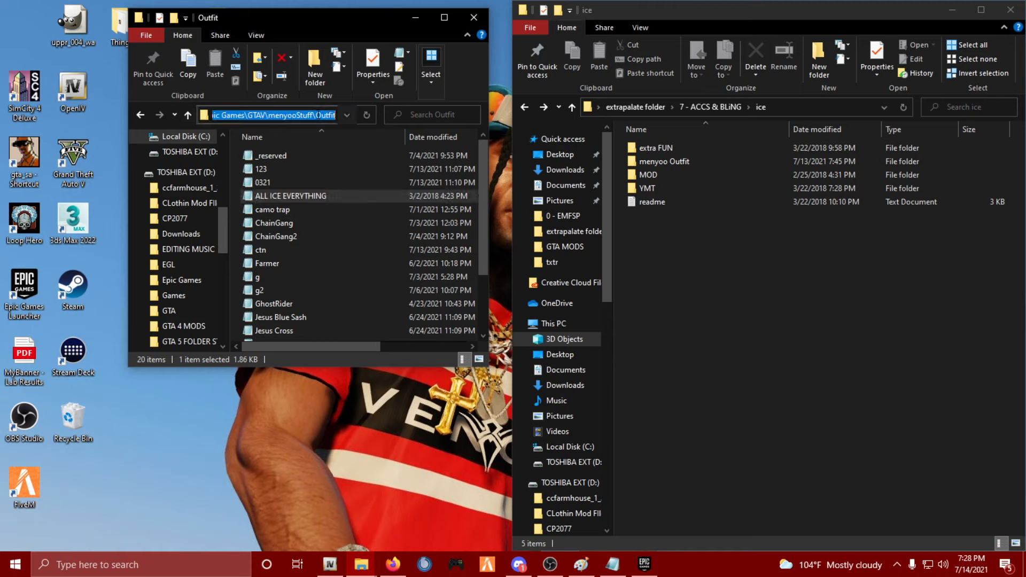
pyautogui.write('C:')
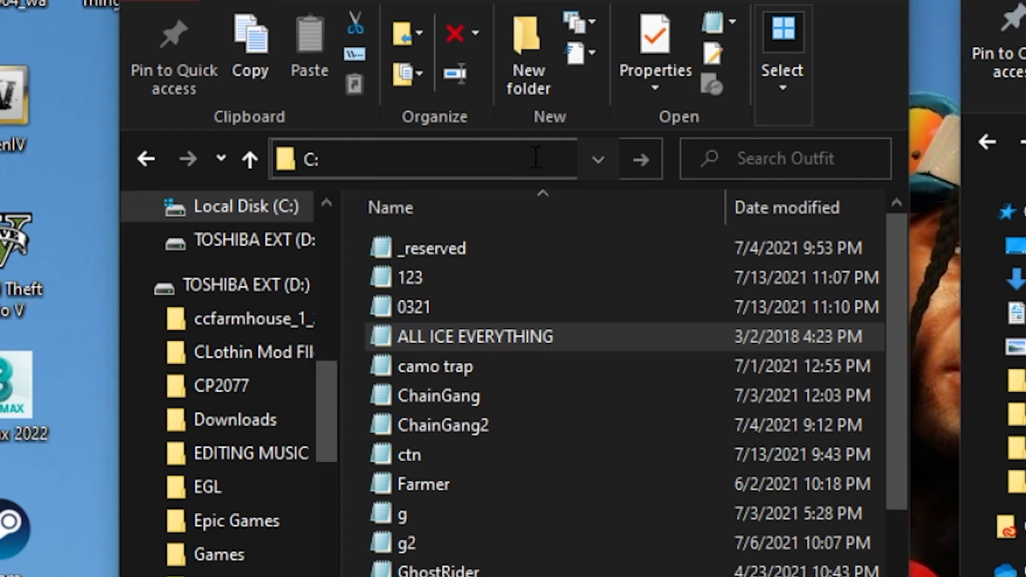
pyautogui.press('Return')
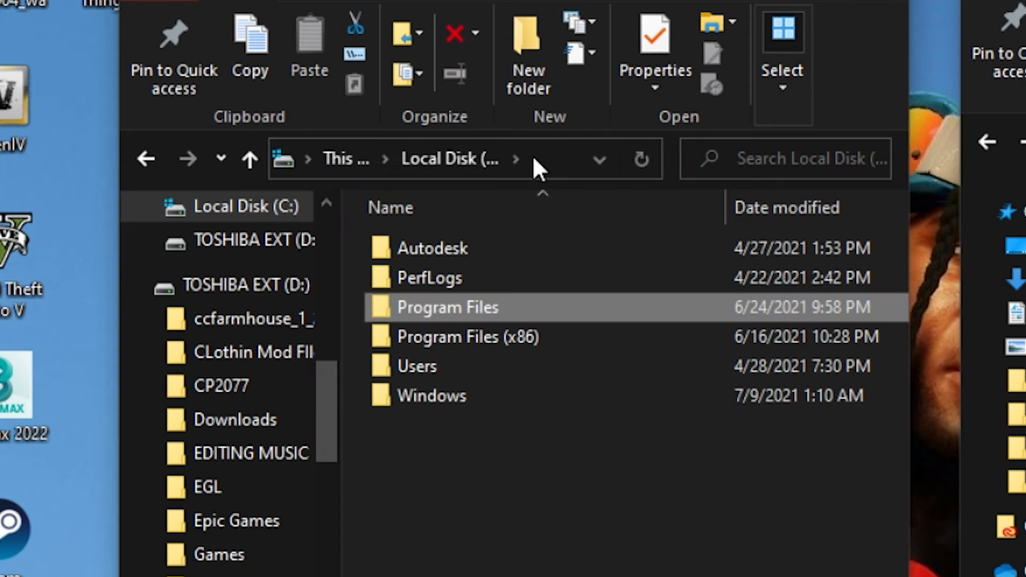
# Browse to Program Files\Epic Games\GTAV\menyooStuff\Outfit and locate the ALL ICE EVERYTHING outfit file.
pyautogui.doubleClick(539, 299)
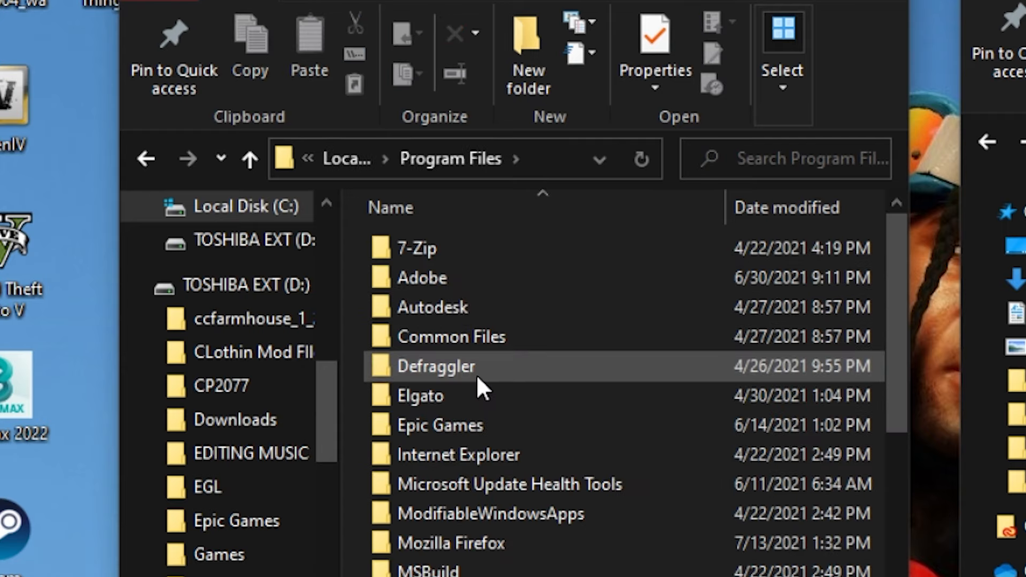
pyautogui.doubleClick(479, 423)
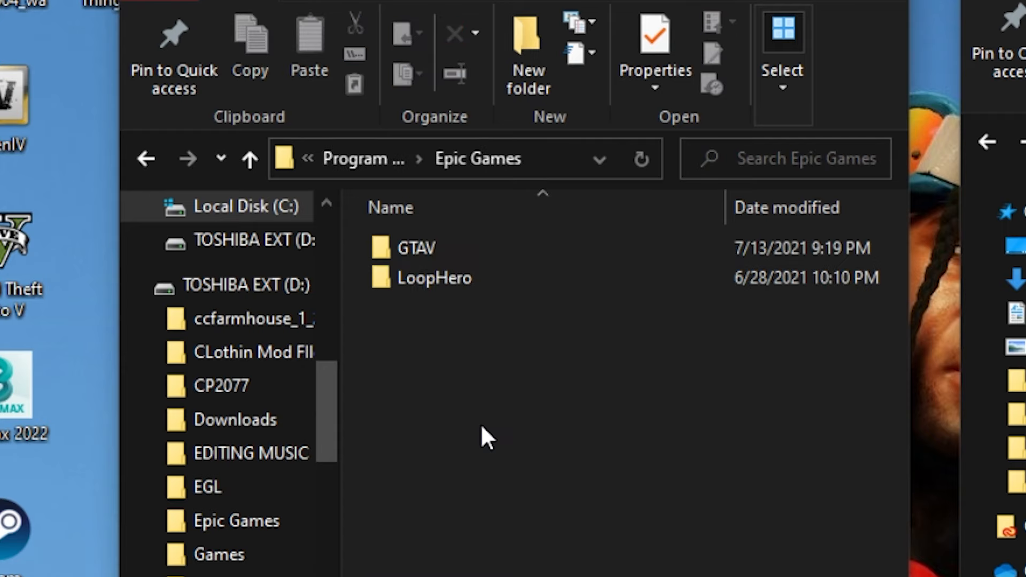
pyautogui.doubleClick(461, 248)
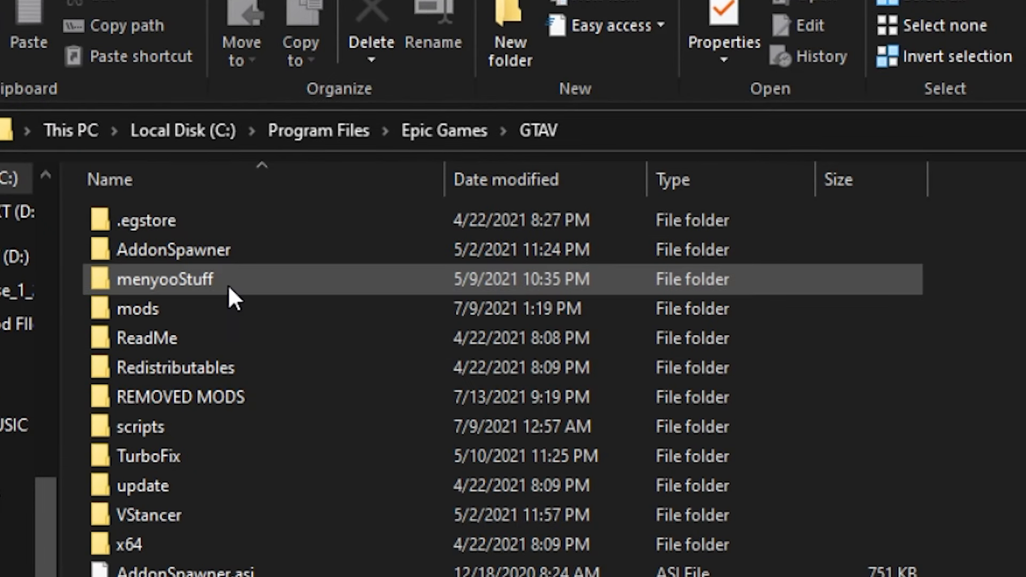
pyautogui.click(225, 283)
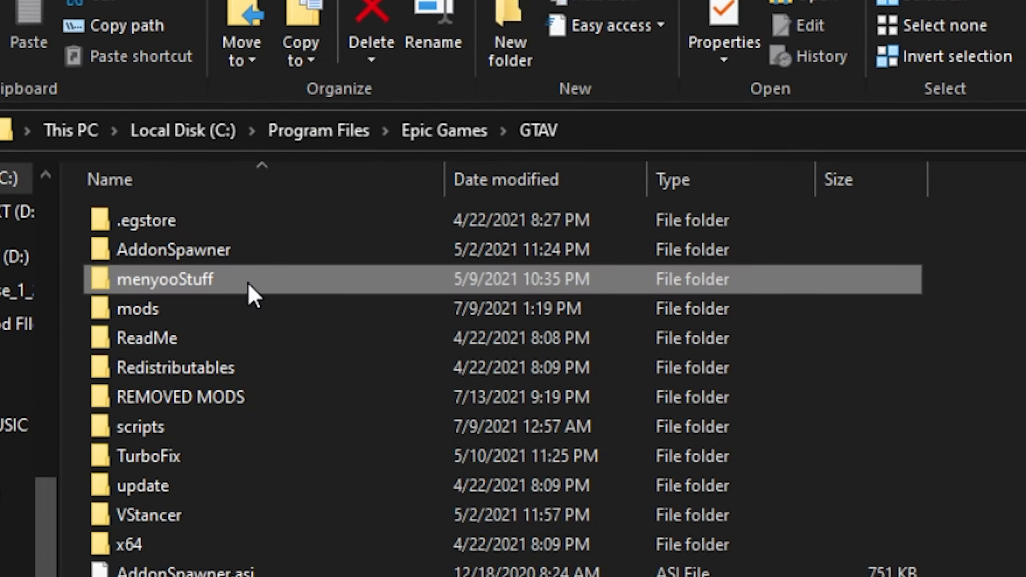
pyautogui.doubleClick(248, 281)
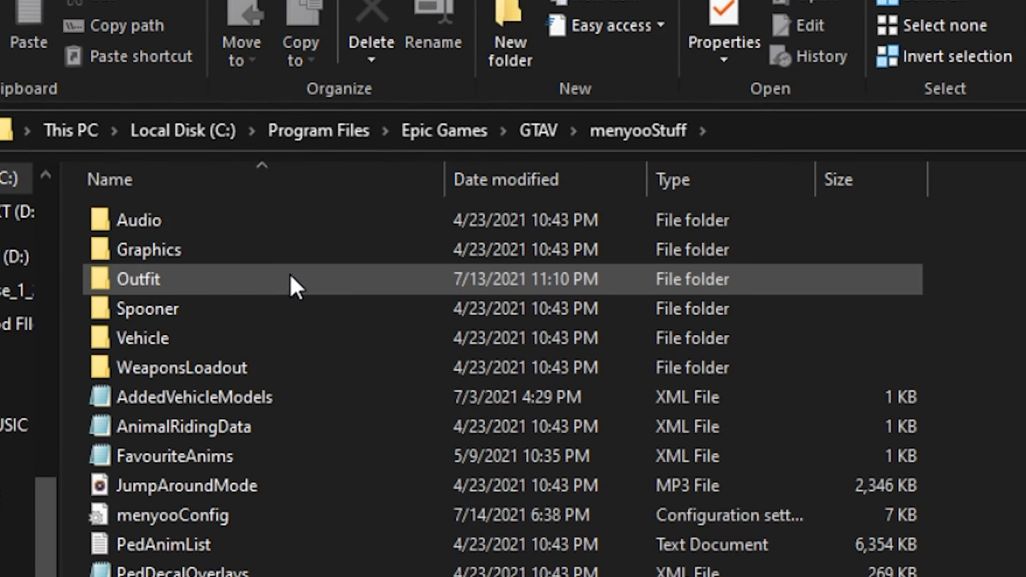
pyautogui.doubleClick(184, 277)
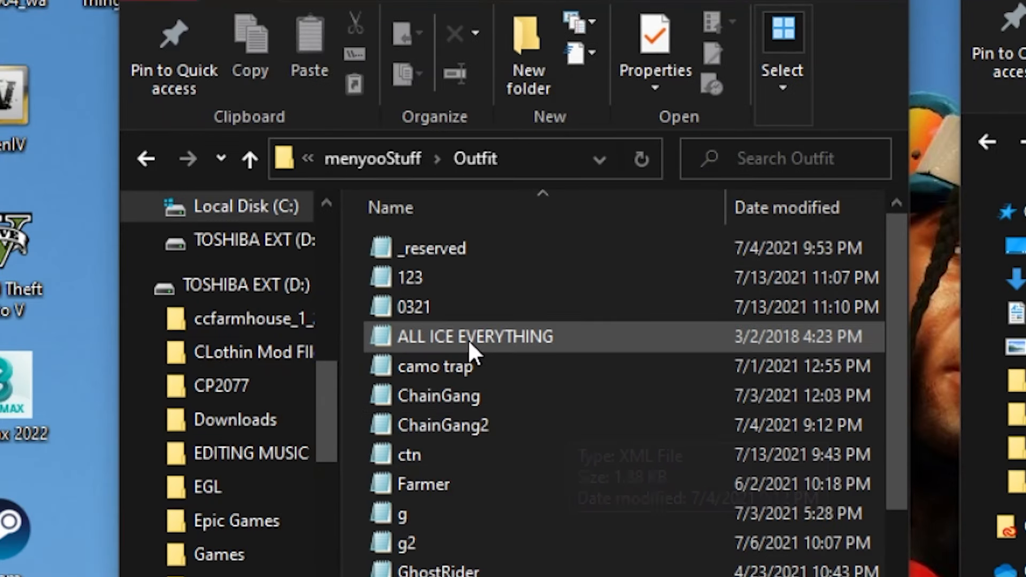
pyautogui.click(190, 309)
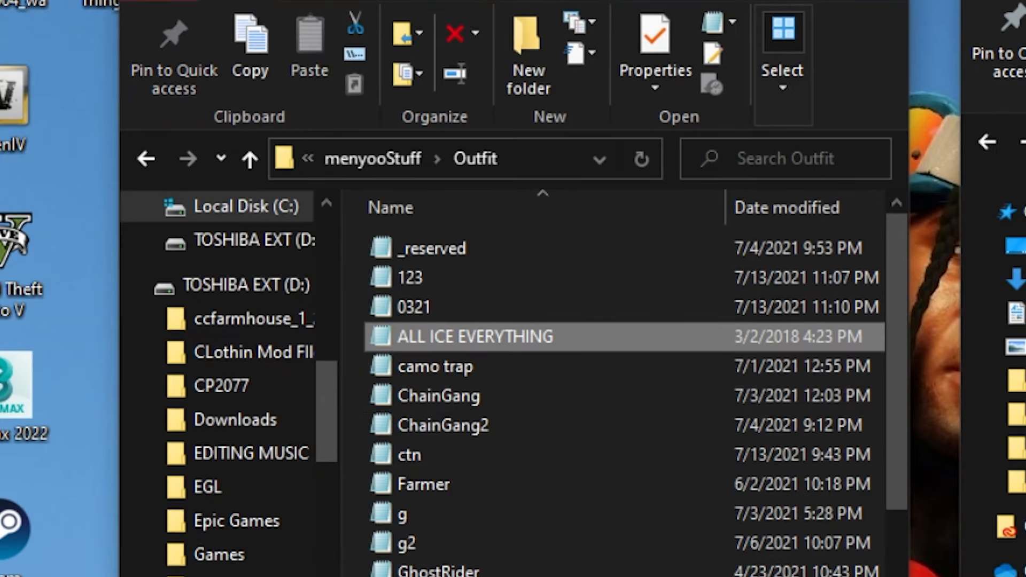
pyautogui.moveTo(1016, 315); pyautogui.dragTo(455, 339)
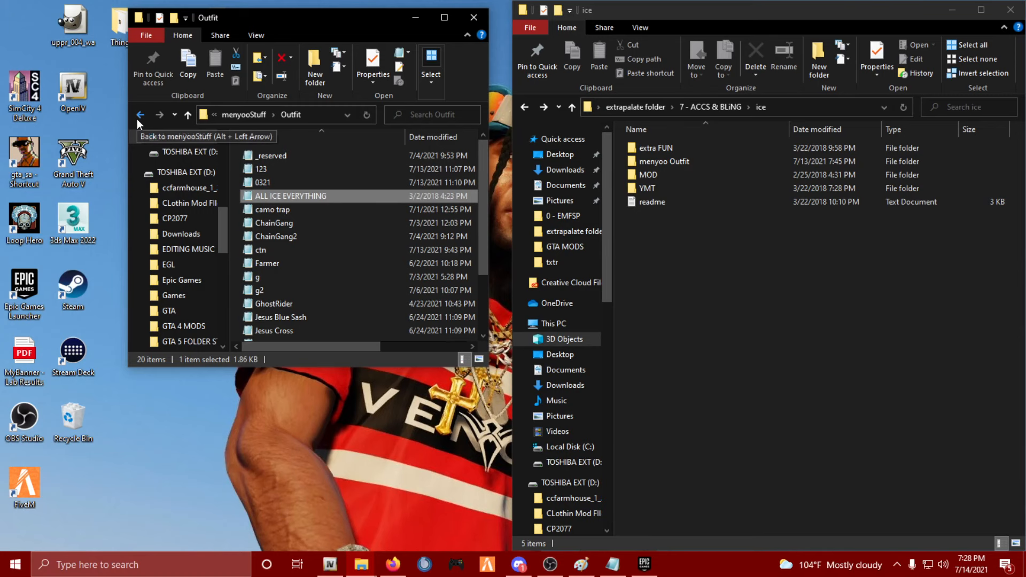
# Open the ice mod's readme and examine the install paths for the jewelry, props, cash extra and YMT file.
pyautogui.doubleClick(675, 201)
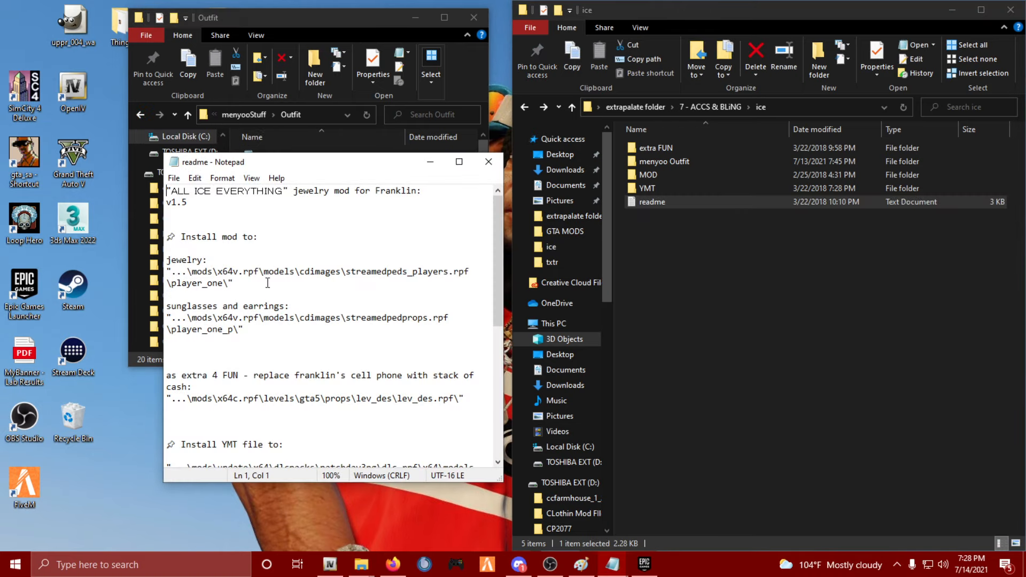
pyautogui.scroll(-1, 207, 264)
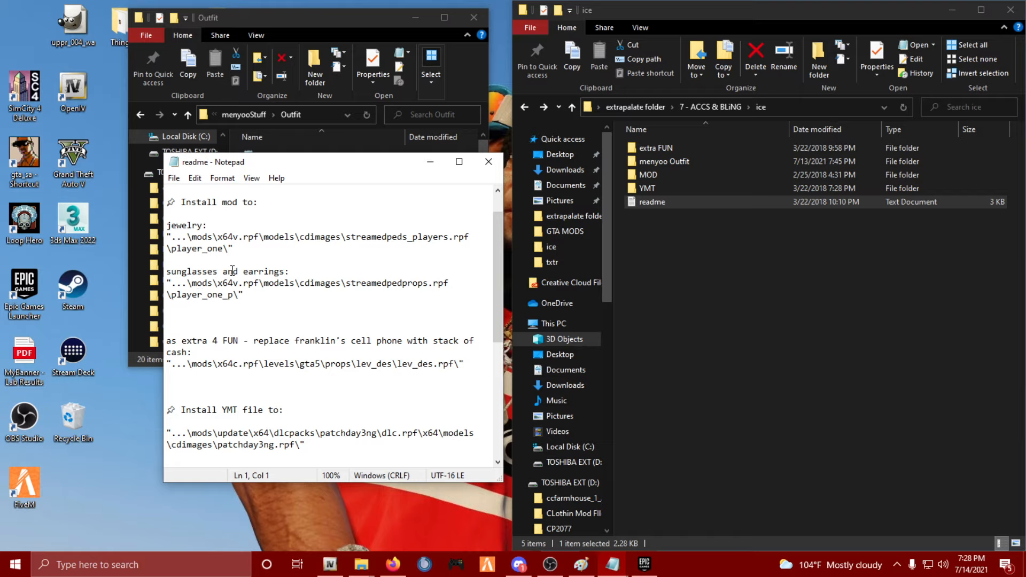
pyautogui.scroll(-3, 232, 270)
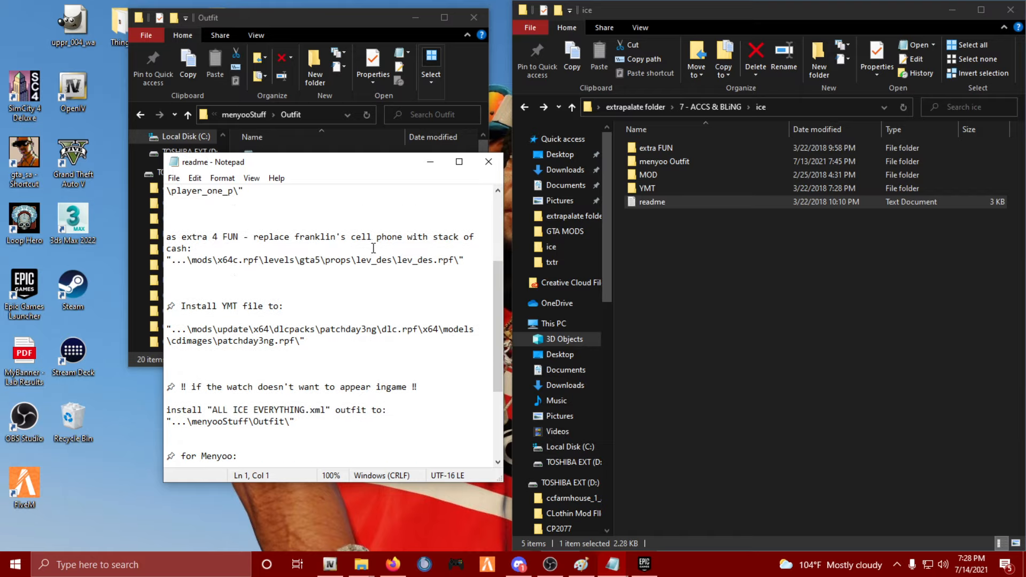
pyautogui.scroll(-1, 288, 279)
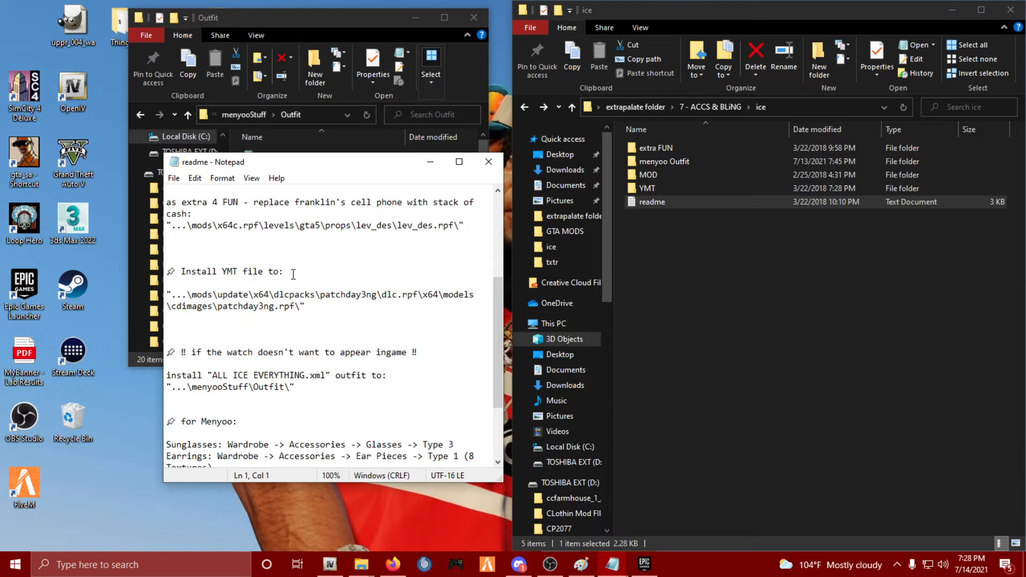
pyautogui.moveTo(187, 271); pyautogui.dragTo(357, 305)
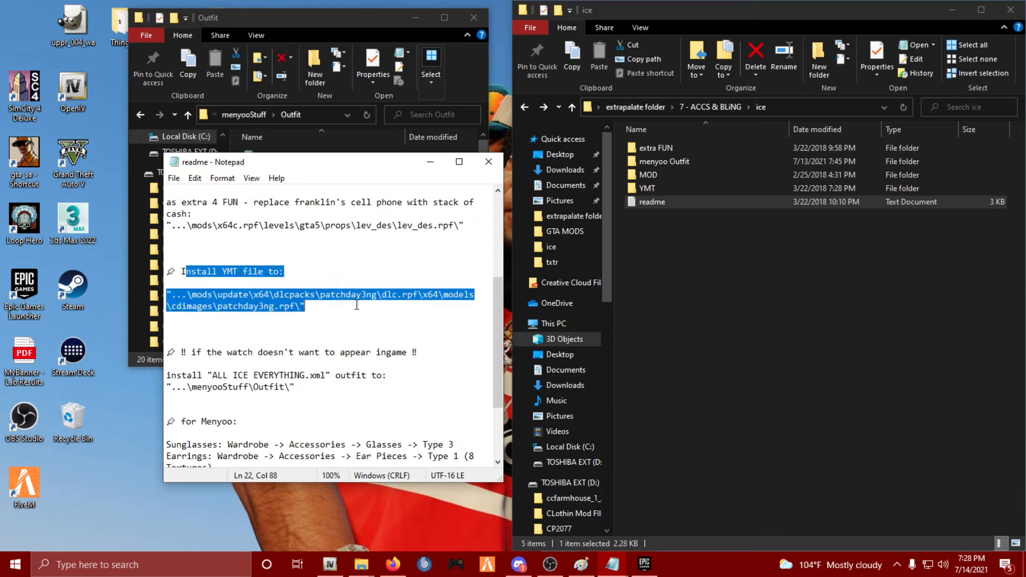
pyautogui.click(313, 320)
# Examine the readme's missing-watch fix, outfit install path and Menyoo notes, and minimize the readme.
pyautogui.scroll(-3, 302, 321)
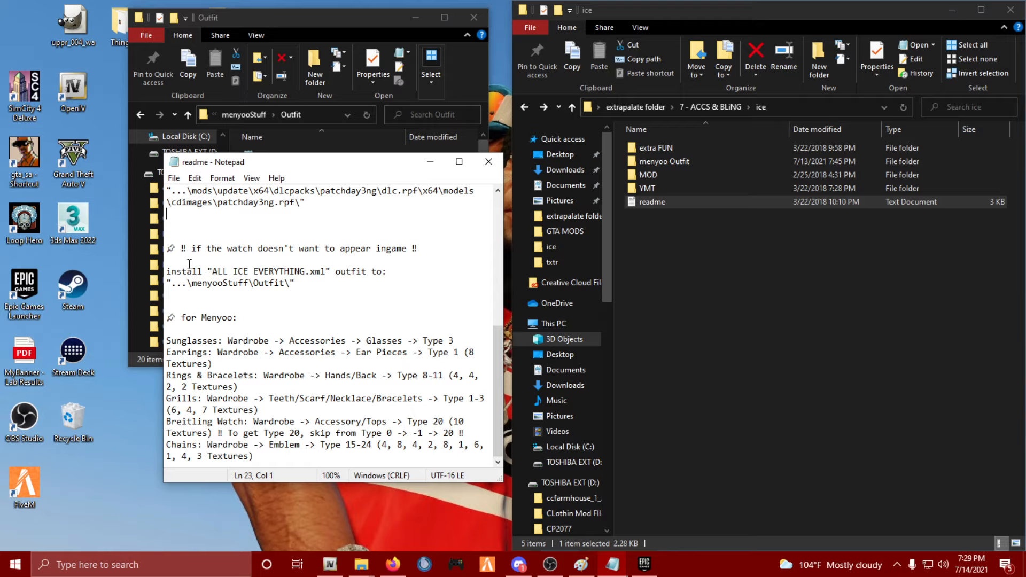
pyautogui.moveTo(217, 249); pyautogui.dragTo(307, 258)
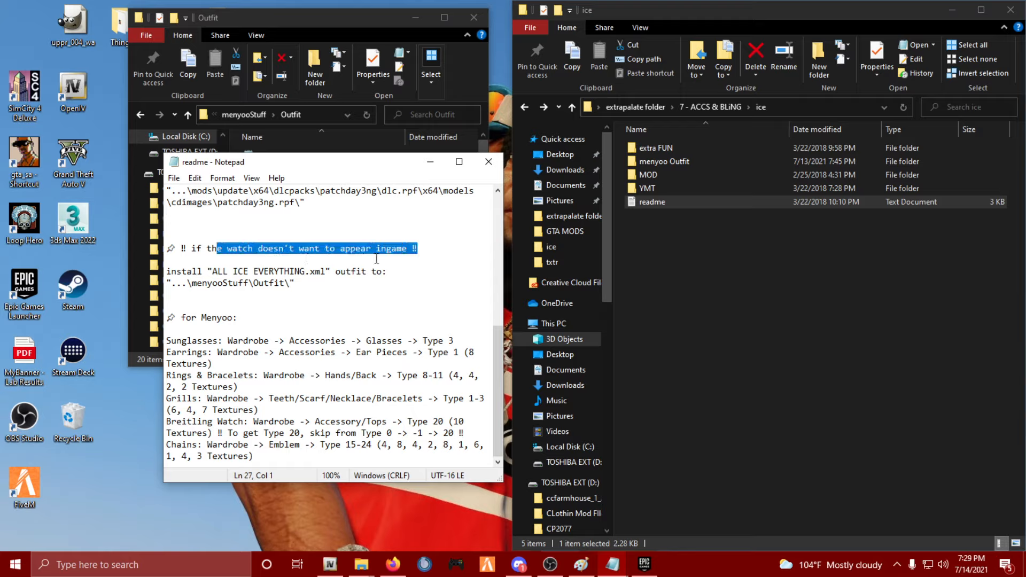
pyautogui.moveTo(187, 284); pyautogui.dragTo(289, 284)
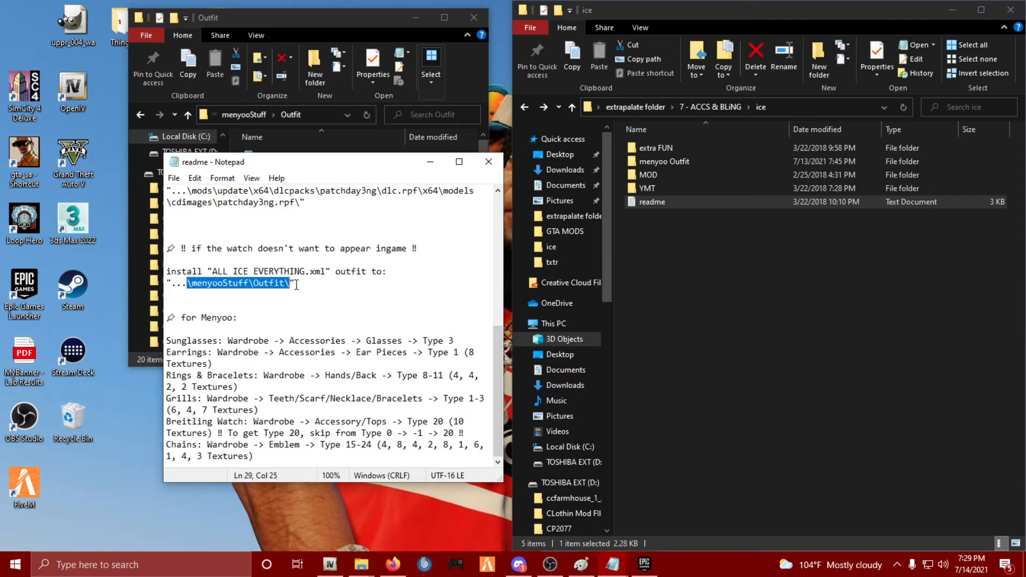
pyautogui.click(351, 306)
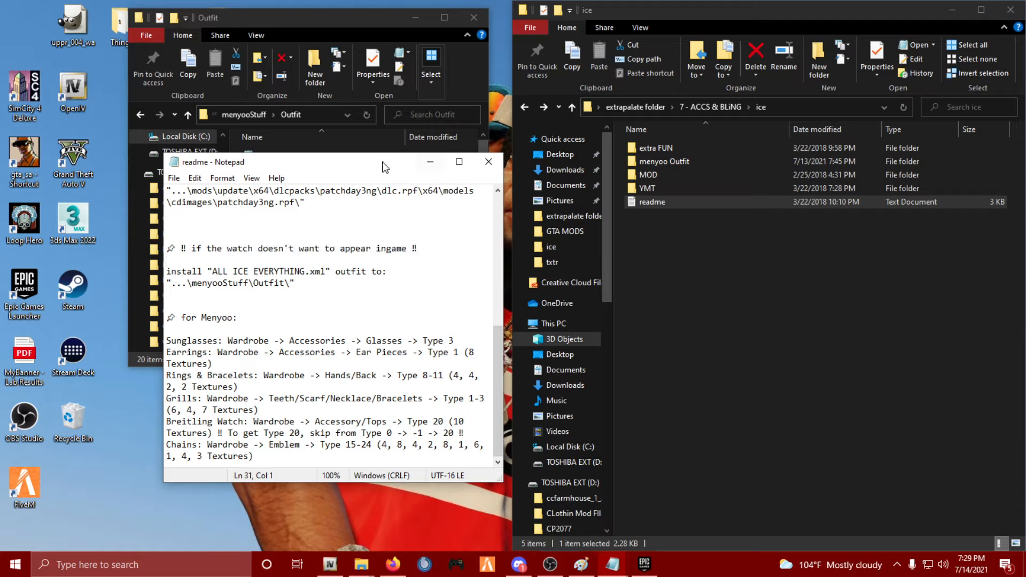
pyautogui.click(431, 161)
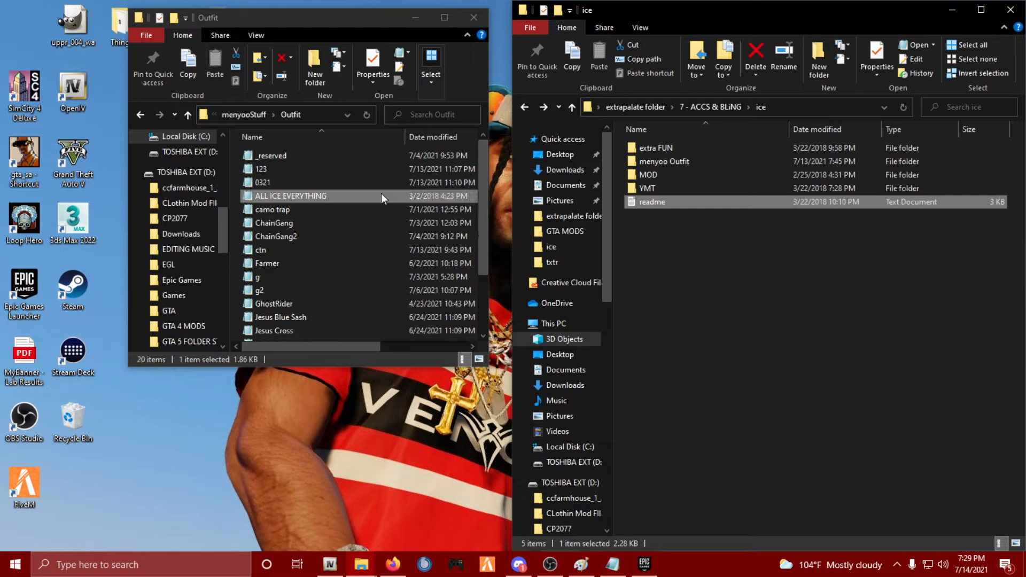
# Back out of the Outfit folder toward GTAV and minimize that File Explorer window.
pyautogui.click(136, 114)
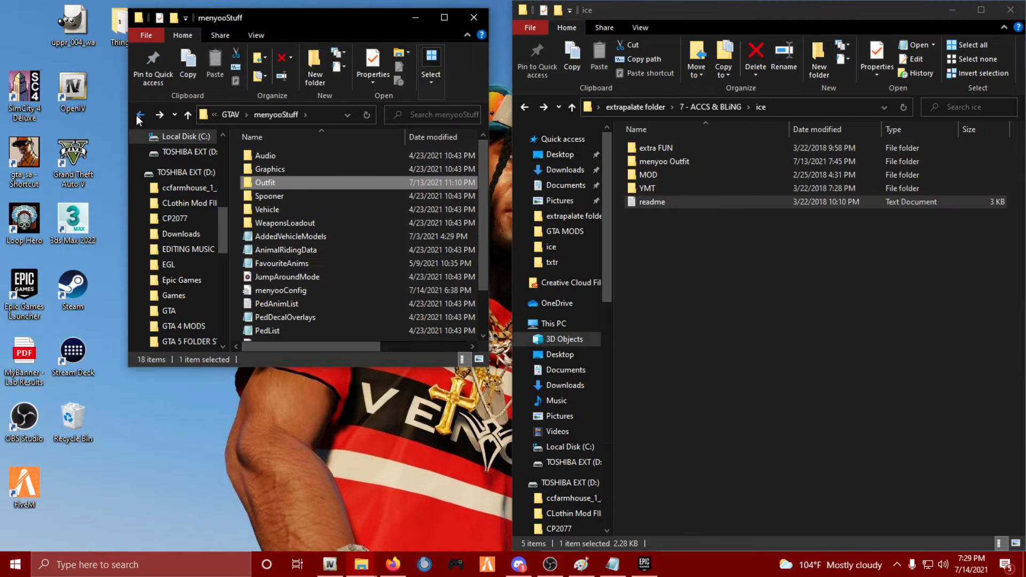
pyautogui.click(136, 114)
pyautogui.click(416, 17)
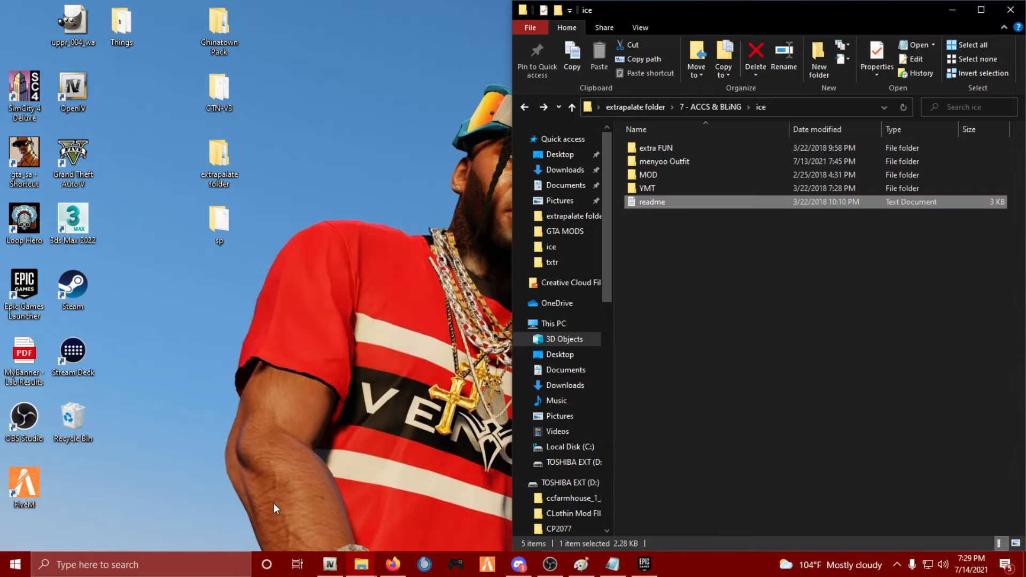
# Add prop_phone_ing_03.ydr from the ice mod's extra FUN folder to the lev_des.rpf archive in OpenIV.
pyautogui.click(339, 563)
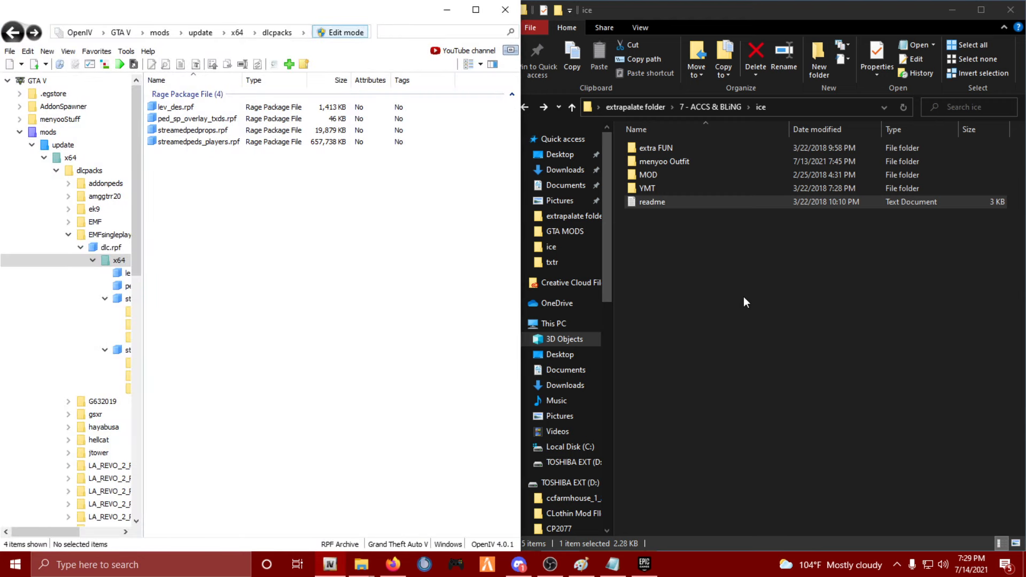
pyautogui.click(742, 274)
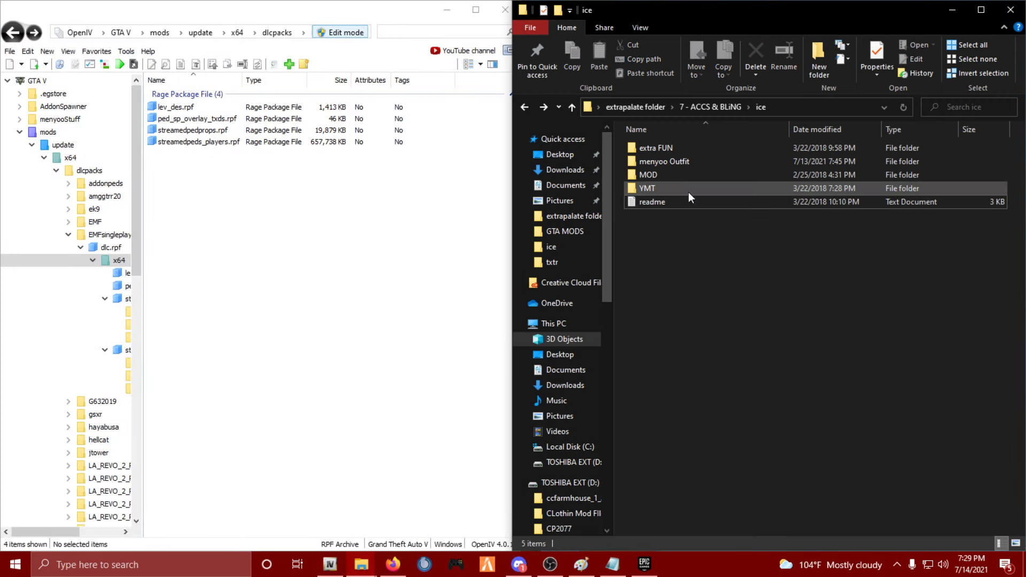
pyautogui.doubleClick(676, 148)
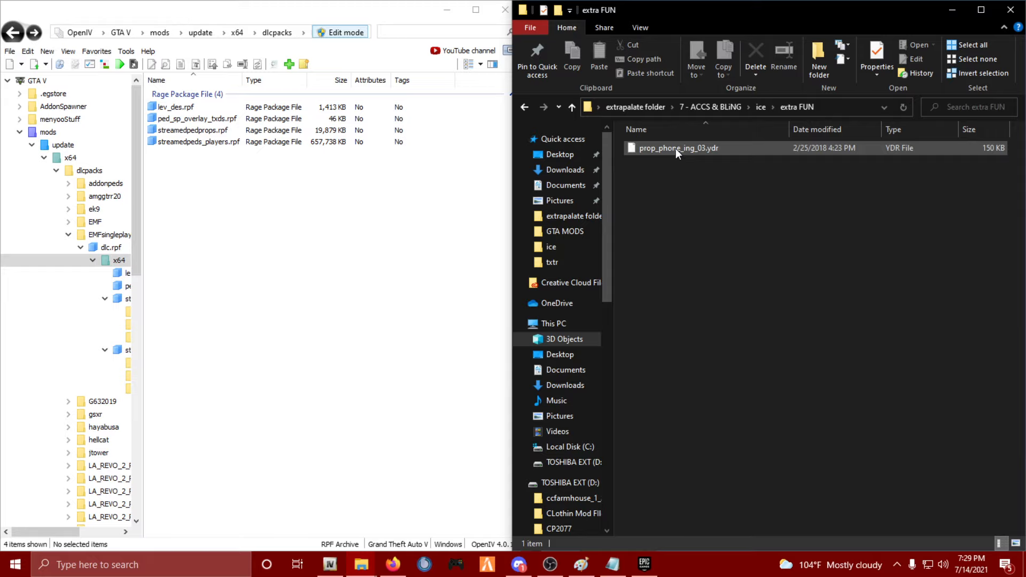
pyautogui.click(675, 149)
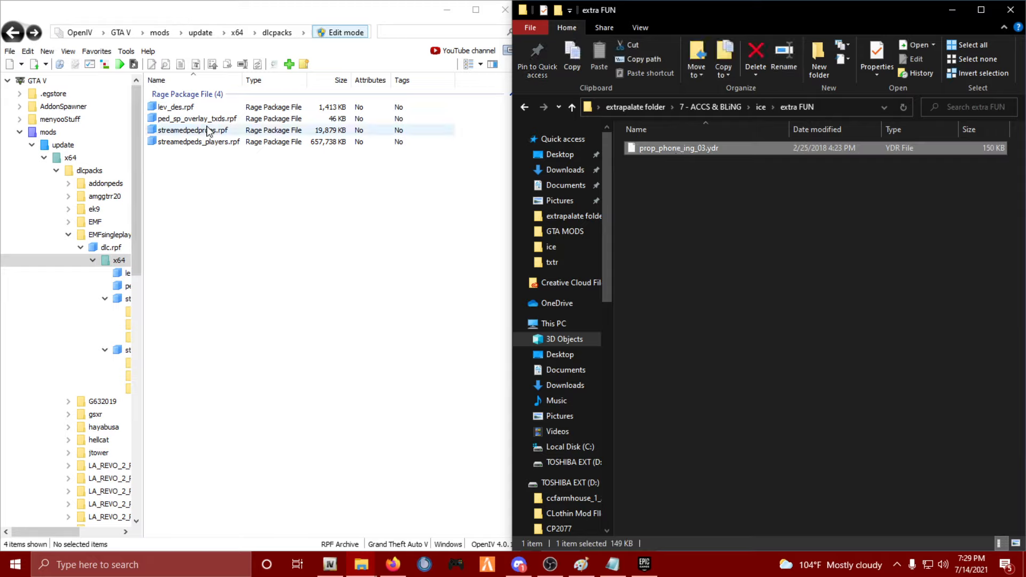
pyautogui.click(208, 24)
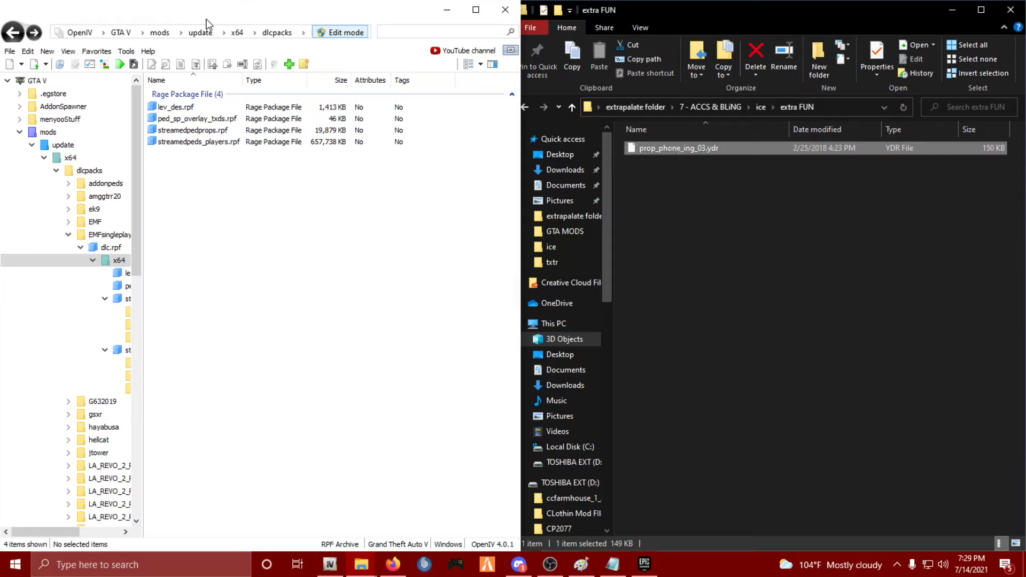
pyautogui.doubleClick(177, 109)
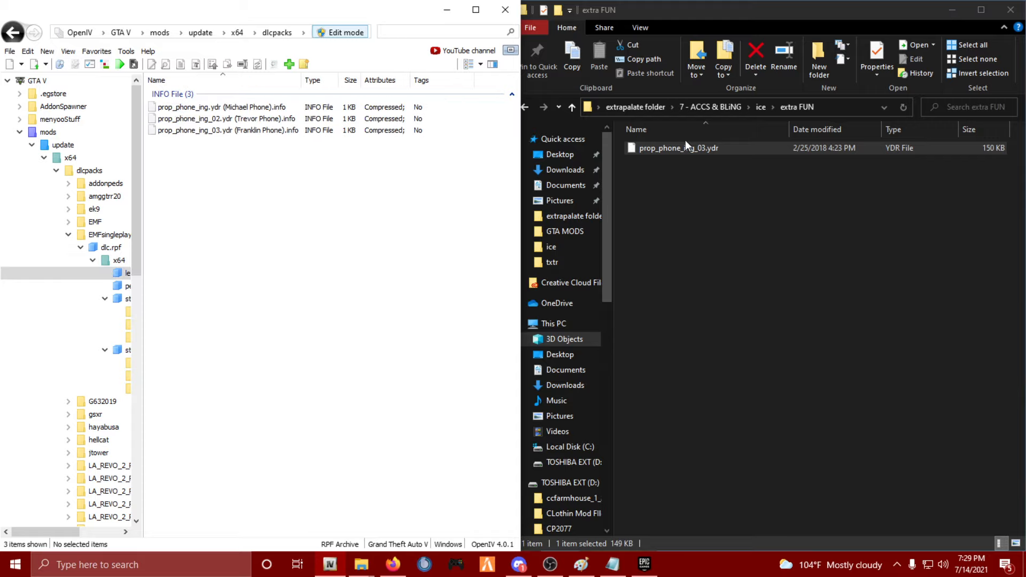
pyautogui.moveTo(685, 150); pyautogui.dragTo(245, 190)
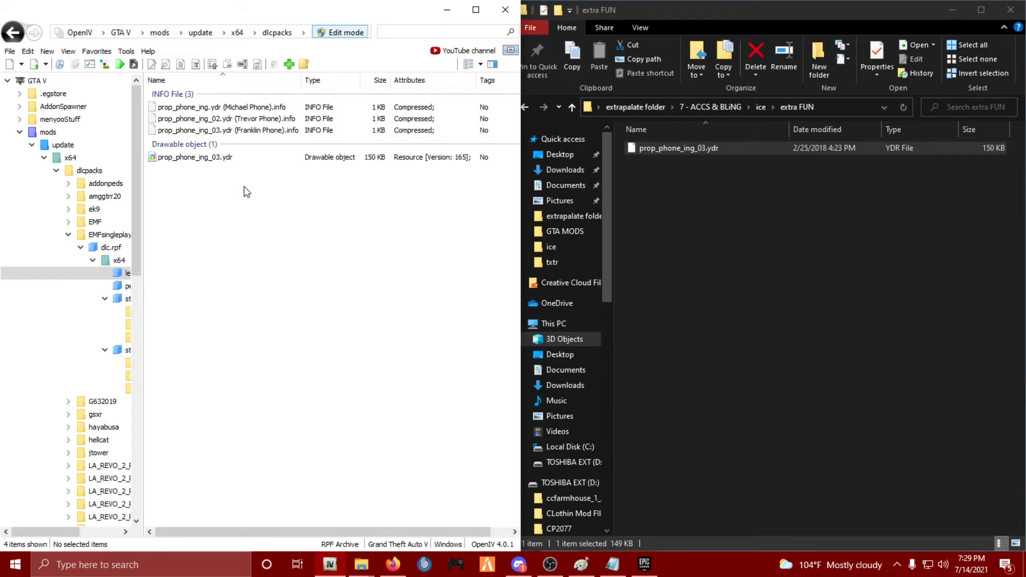
# Preview the added prop_phone_ing_03.ydr cash model from another angle and close the model viewer.
pyautogui.click(184, 157)
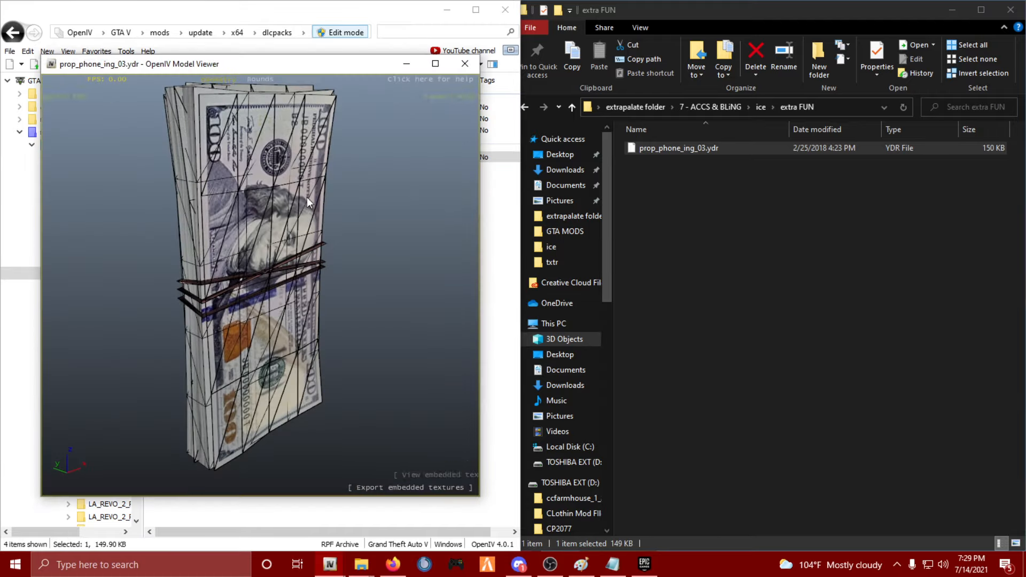
pyautogui.moveTo(306, 198); pyautogui.dragTo(43, 230)
pyautogui.click(468, 65)
pyautogui.click(443, 310)
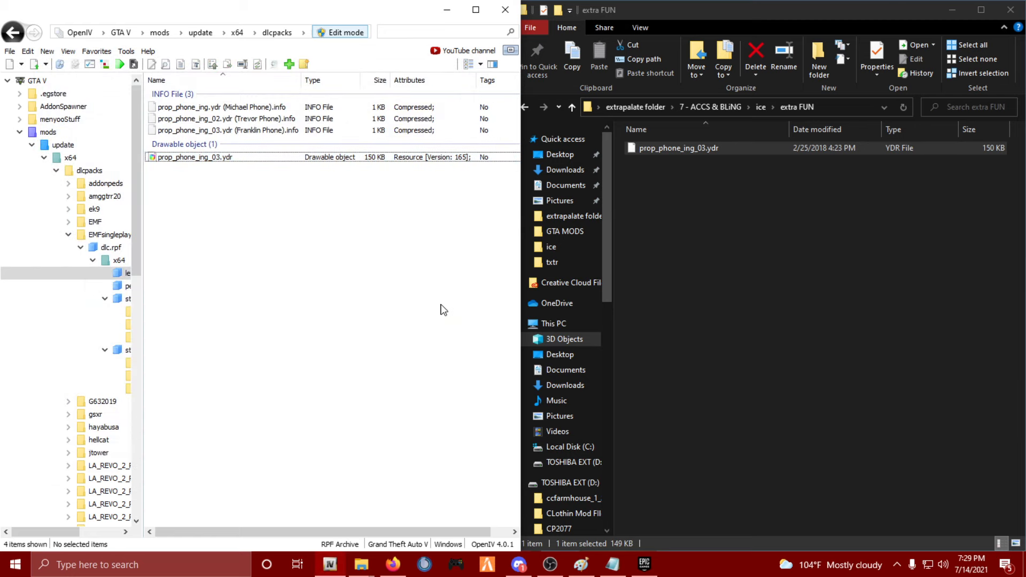
# Return to the 7 - ACCS & BLiNG mod folder and open the player_one folder inside streamedpeds_players.rpf.
pyautogui.click(710, 221)
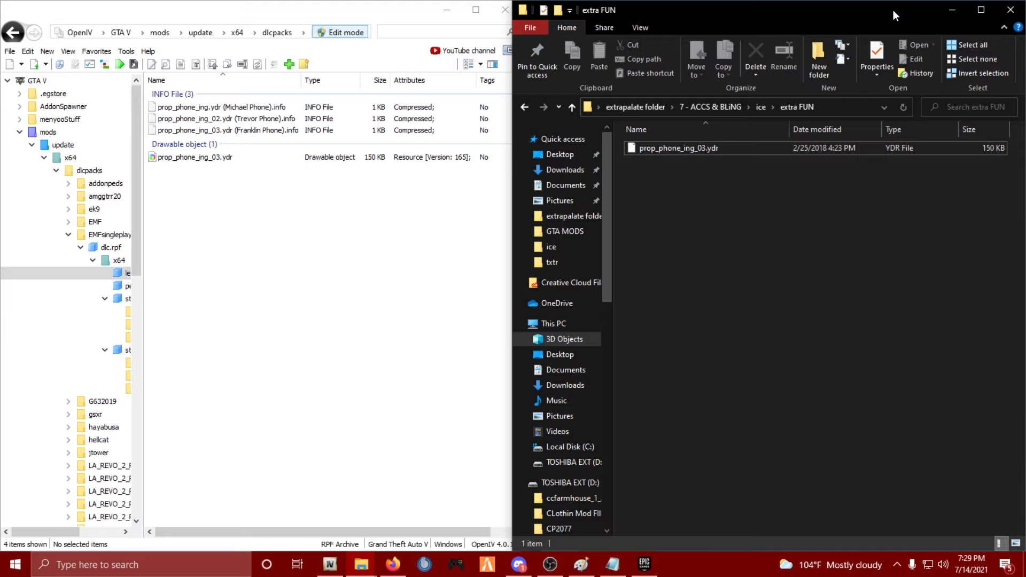
pyautogui.click(525, 108)
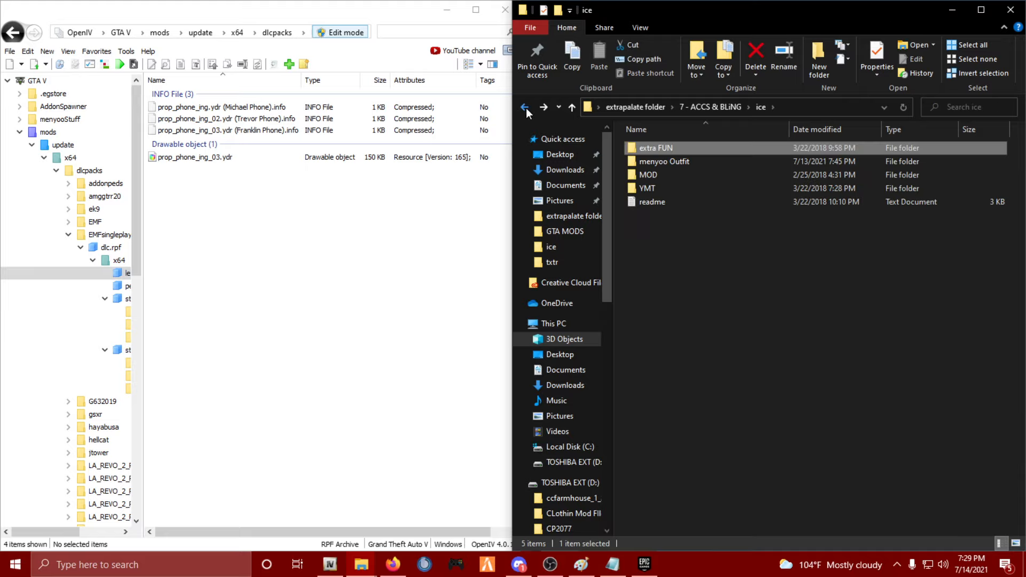
pyautogui.click(526, 108)
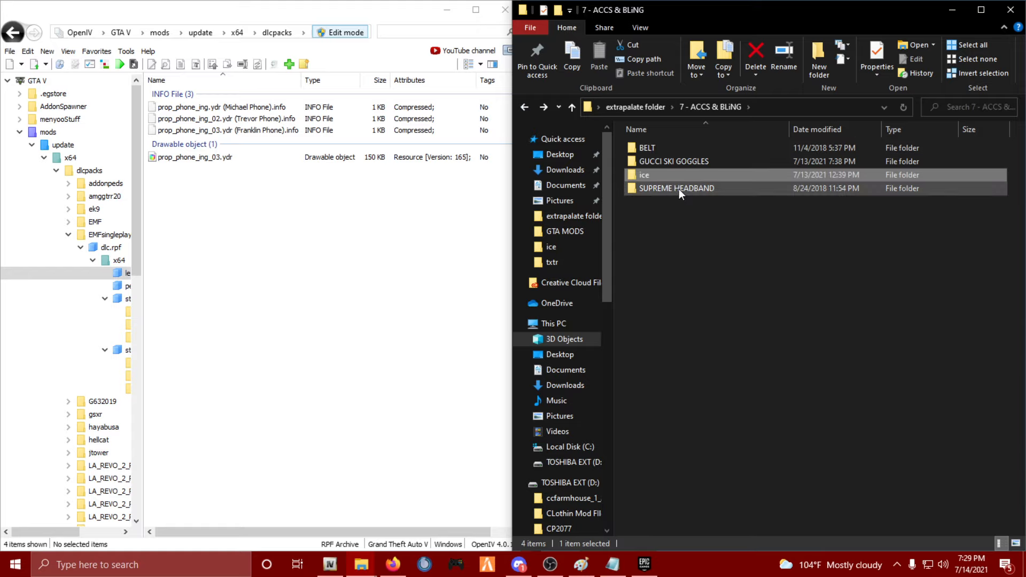
pyautogui.click(12, 37)
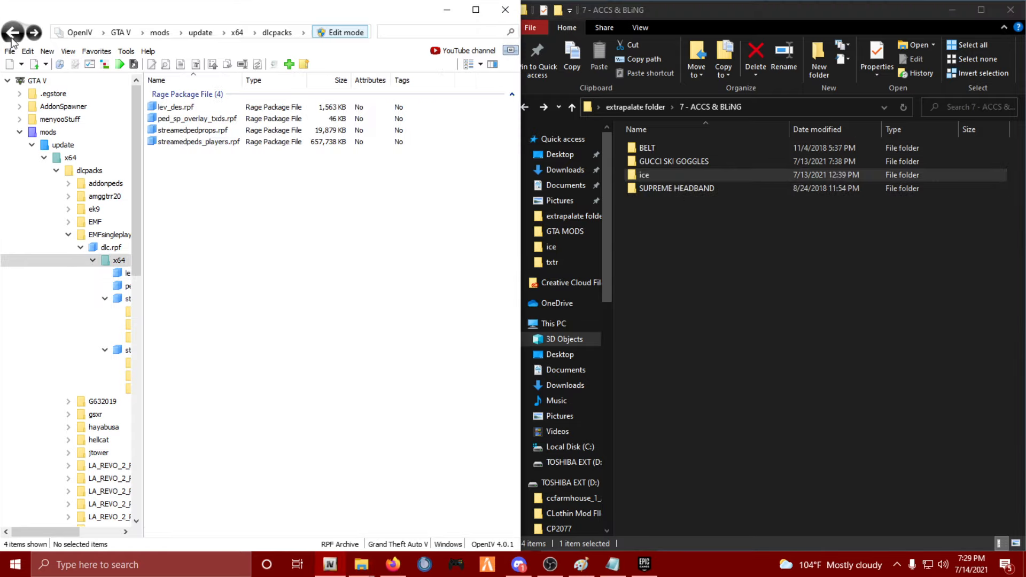
pyautogui.doubleClick(185, 142)
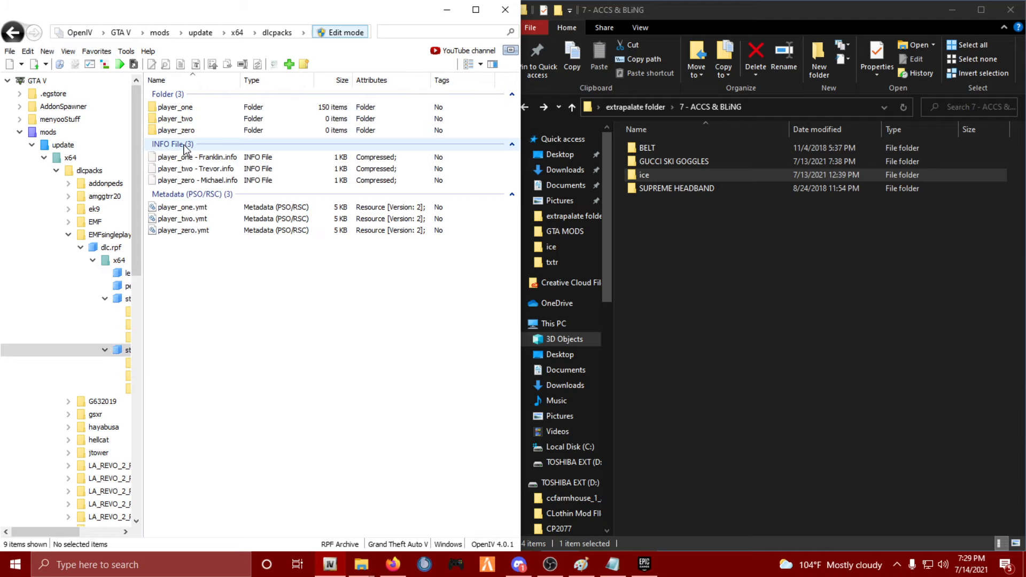
pyautogui.click(167, 94)
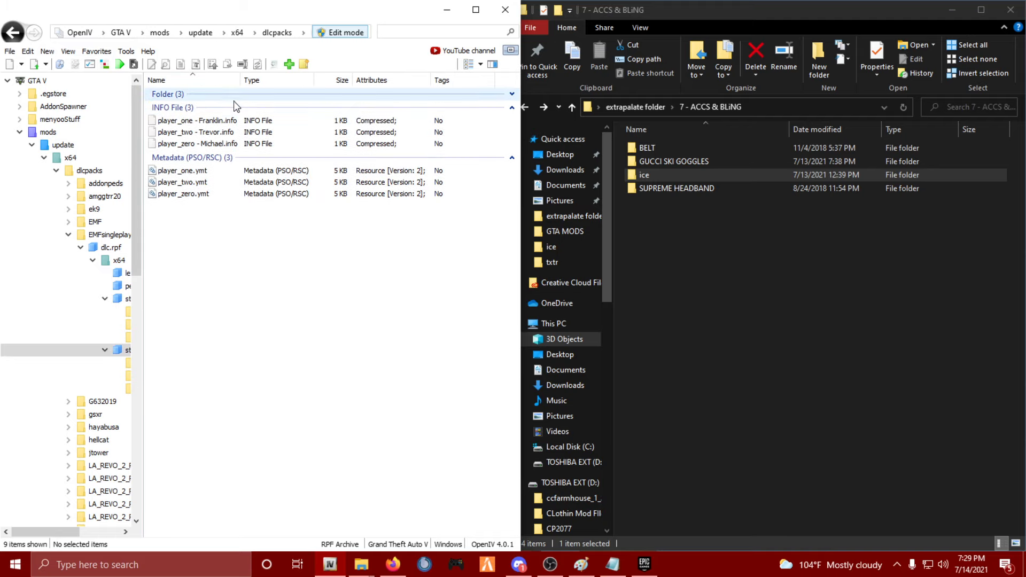
pyautogui.click(209, 95)
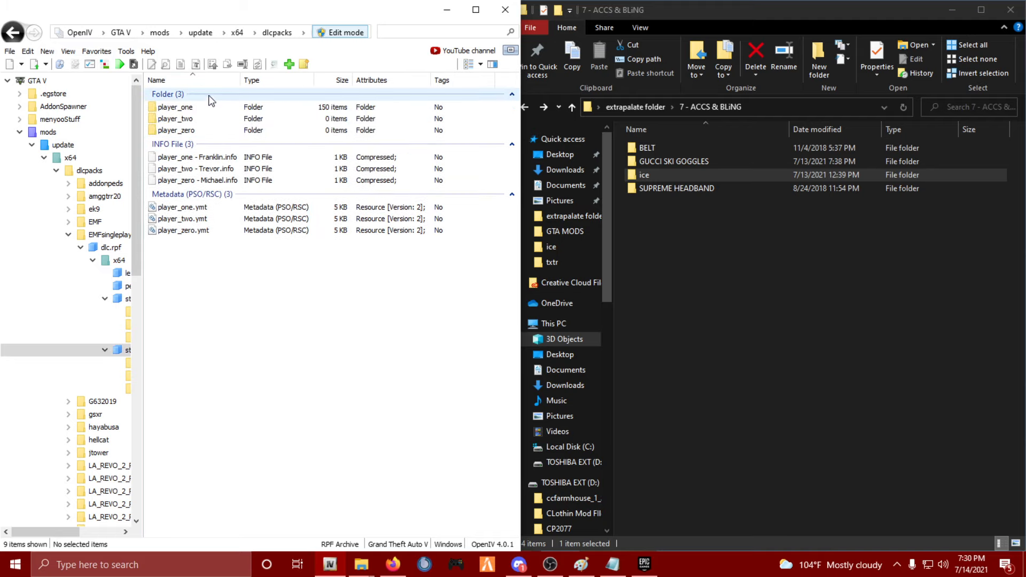
pyautogui.doubleClick(204, 108)
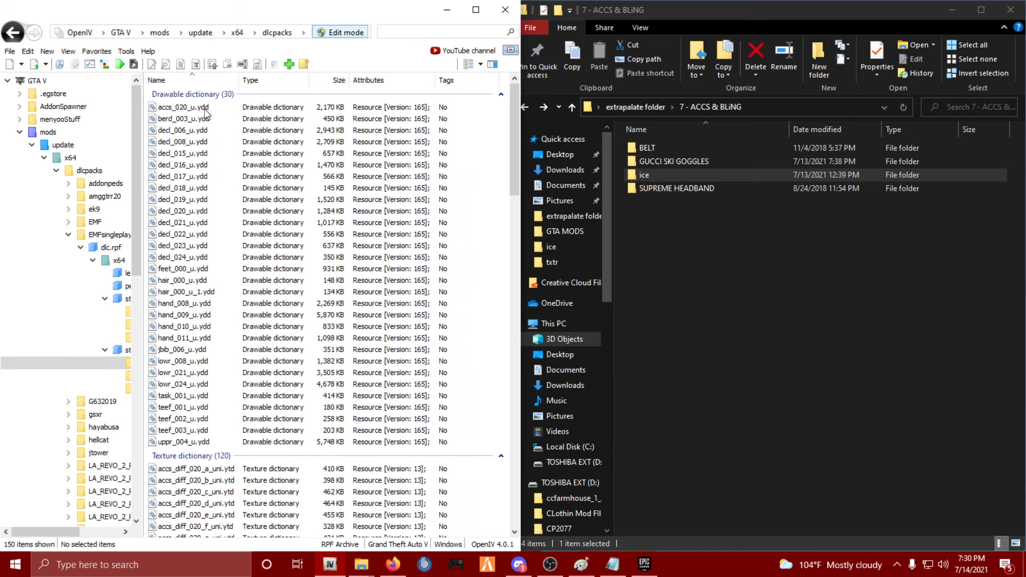
# Add accs_006_u.ydd from the SUPREME HEADBAND mod's HEADBAND folder to player_one.
pyautogui.click(676, 191)
pyautogui.doubleClick(679, 191)
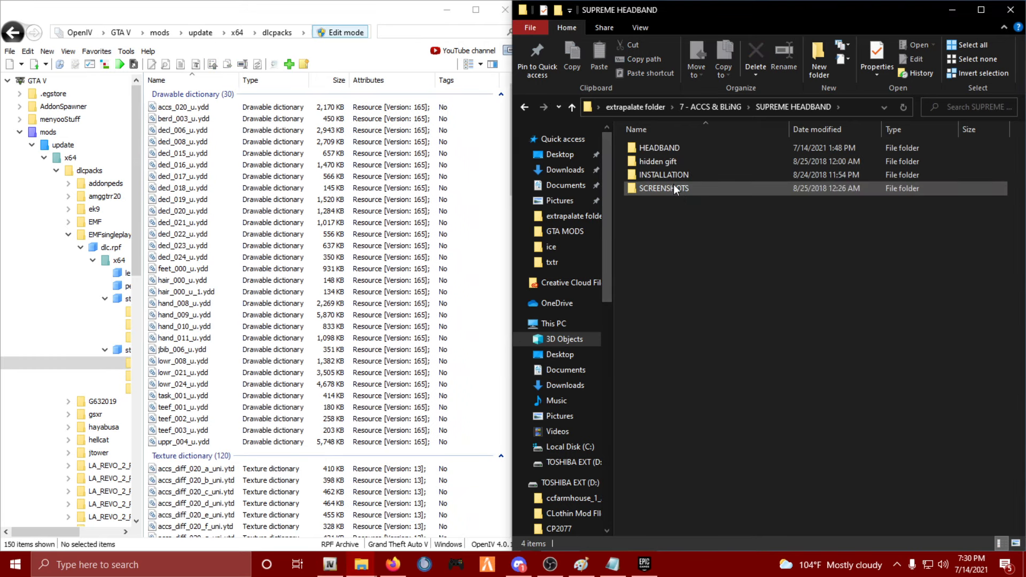
pyautogui.doubleClick(702, 146)
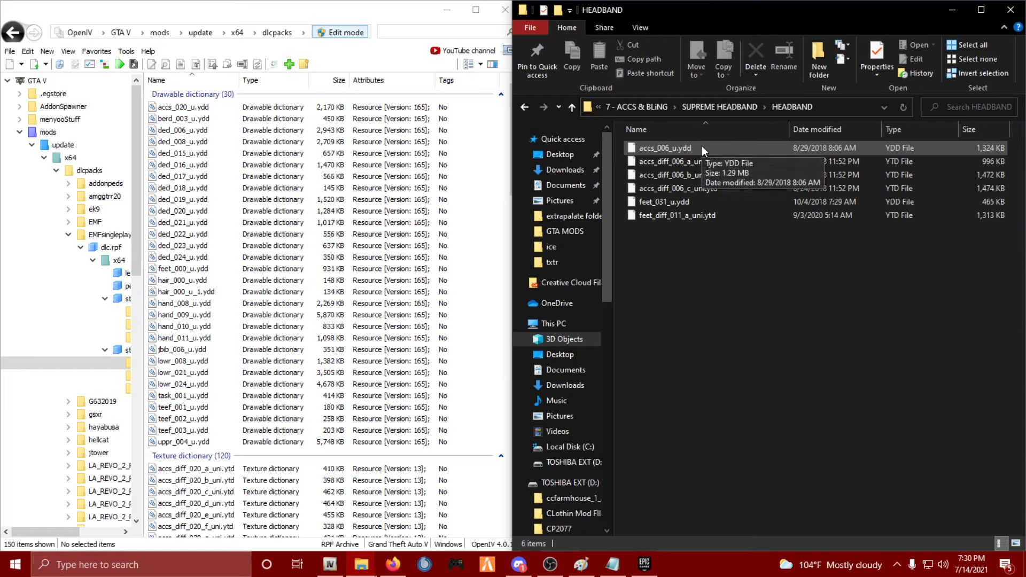
pyautogui.click(702, 146)
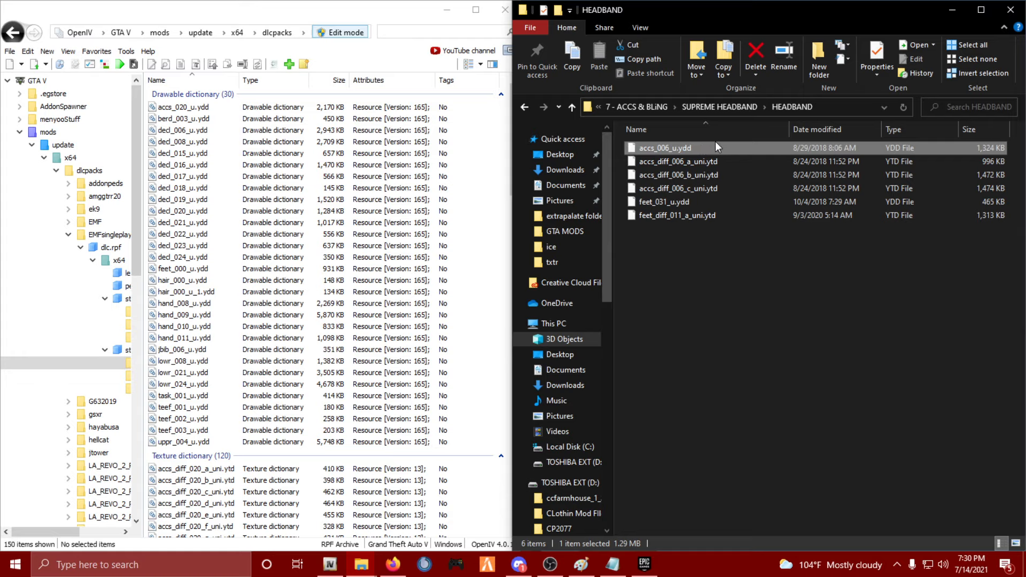
pyautogui.moveTo(716, 141); pyautogui.dragTo(313, 243)
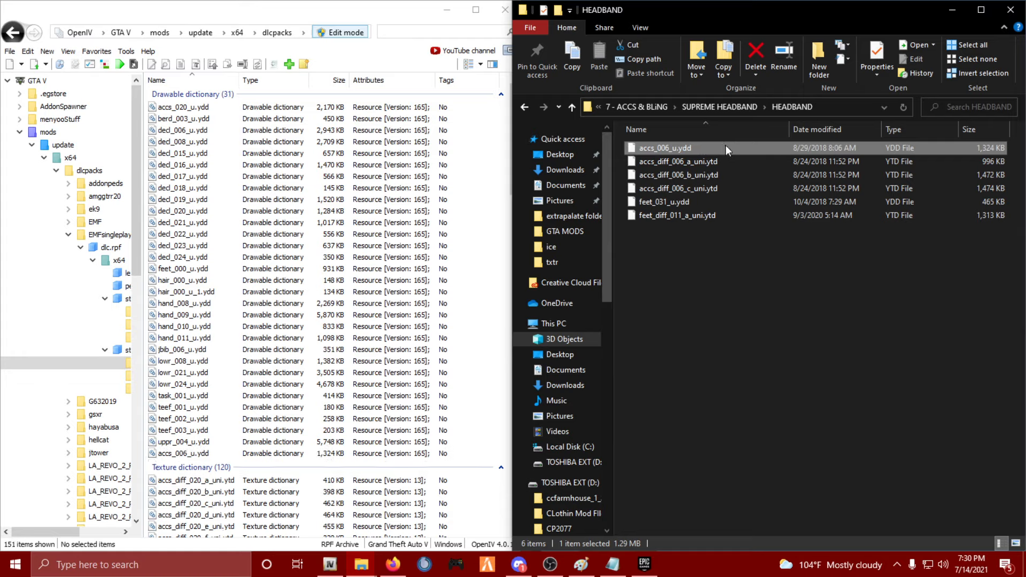
# Add the headband textures accs_diff_006_a_uni.ytd, accs_diff_006_b_uni.ytd and accs_diff_006_c_uni.ytd to player_one.
pyautogui.click(715, 161)
pyautogui.keyDown('shift'); pyautogui.click(718, 188); pyautogui.keyUp('shift')
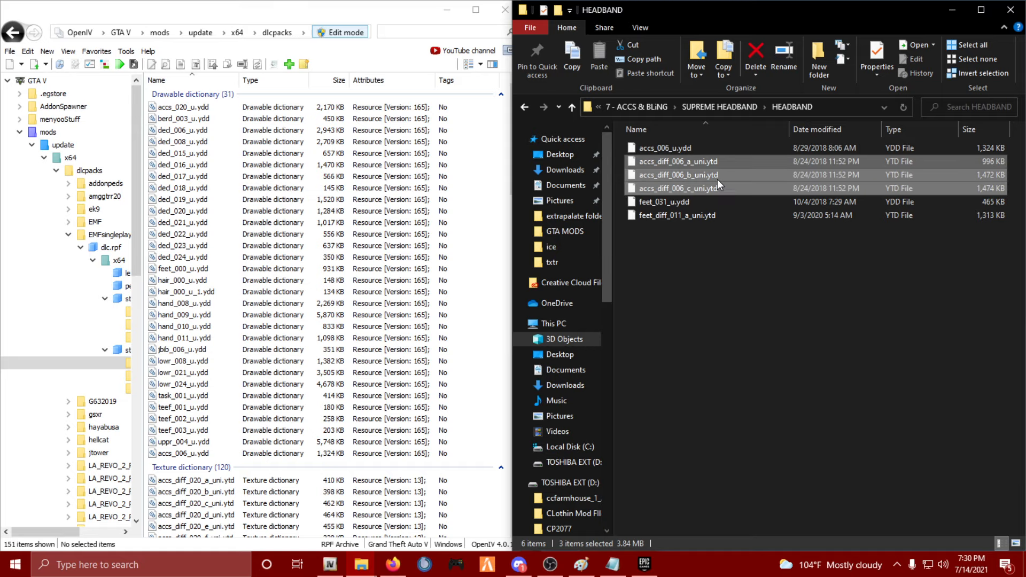
pyautogui.moveTo(723, 162); pyautogui.dragTo(314, 408)
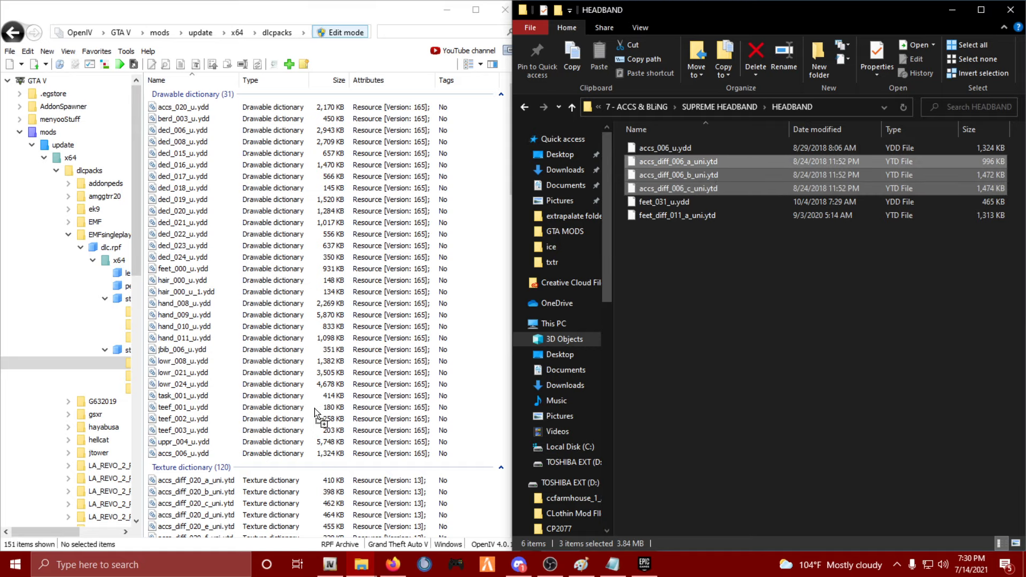
pyautogui.scroll(-7, 333, 364)
pyautogui.scroll(-20, 334, 364)
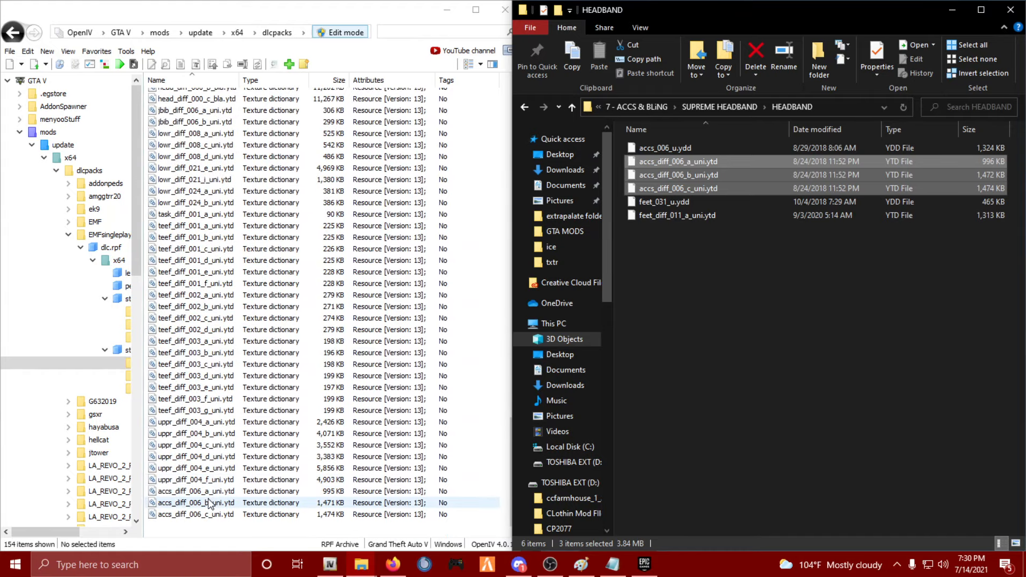
# View the headband textures in accs_diff_006_a_uni.ytd and accs_diff_006_b_uni.ytd, closing the texture editor after each.
pyautogui.doubleClick(219, 492)
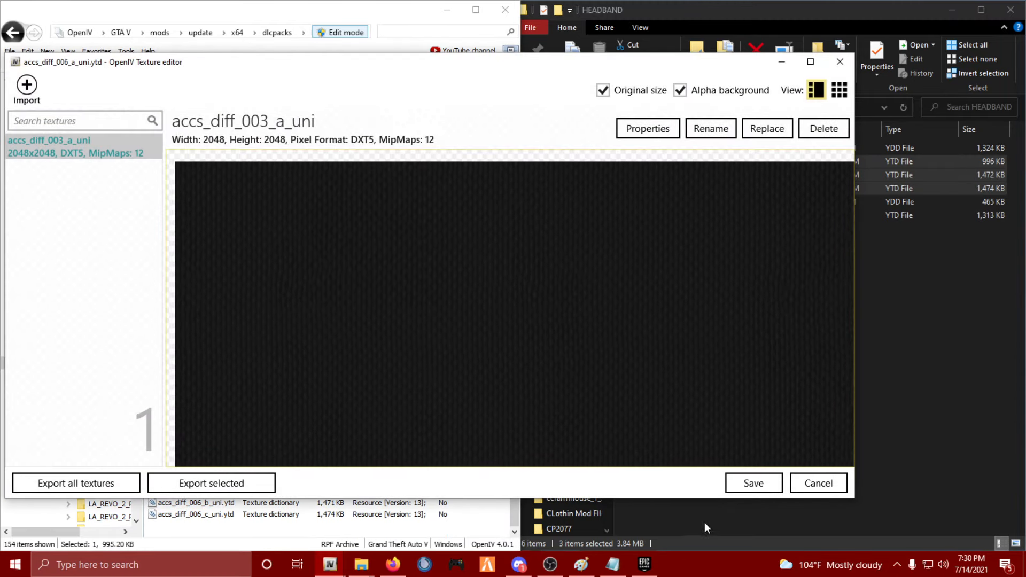
pyautogui.moveTo(705, 523); pyautogui.dragTo(728, 294)
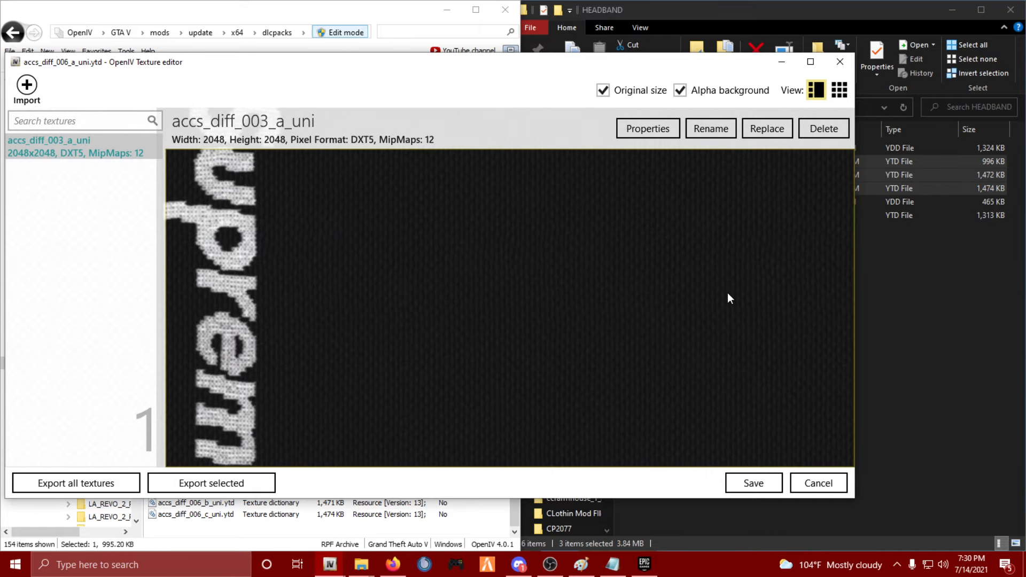
pyautogui.click(849, 66)
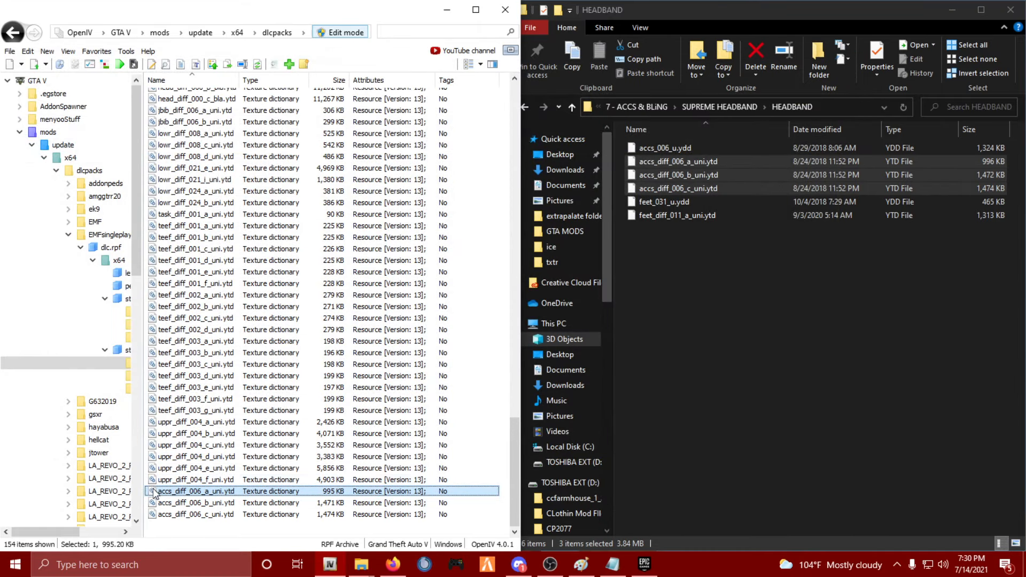
pyautogui.doubleClick(176, 505)
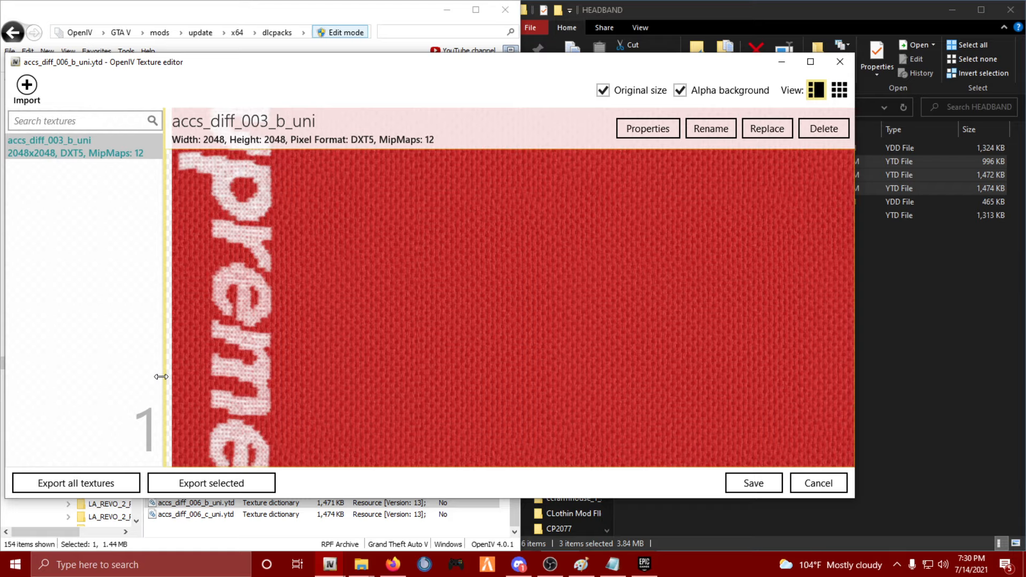
pyautogui.click(841, 62)
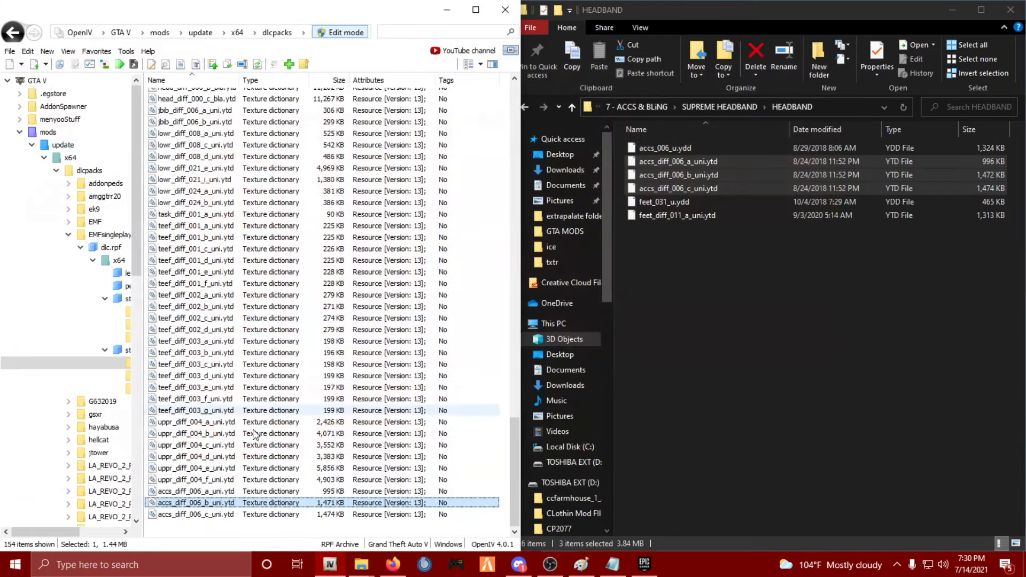
# Export the black headband texture from accs_diff_006_a_uni.ytd to the txtr folder as a PNG image named black.
pyautogui.doubleClick(182, 491)
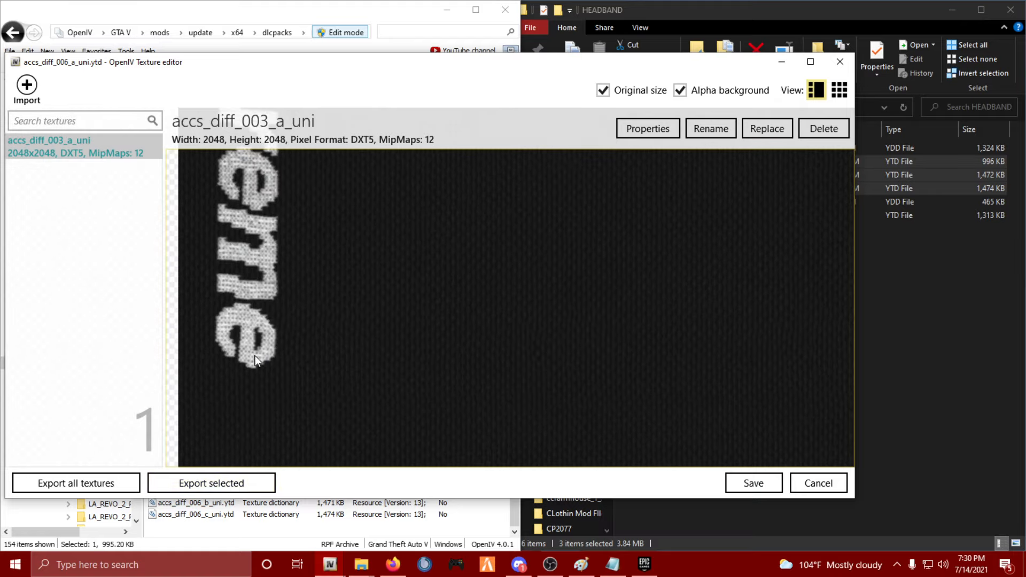
pyautogui.click(233, 487)
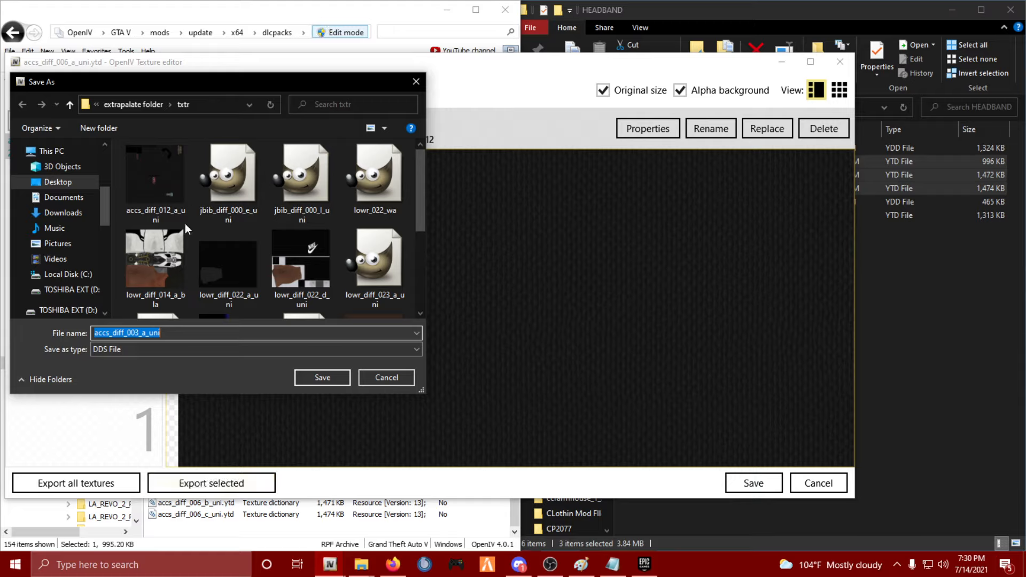
pyautogui.write('black')
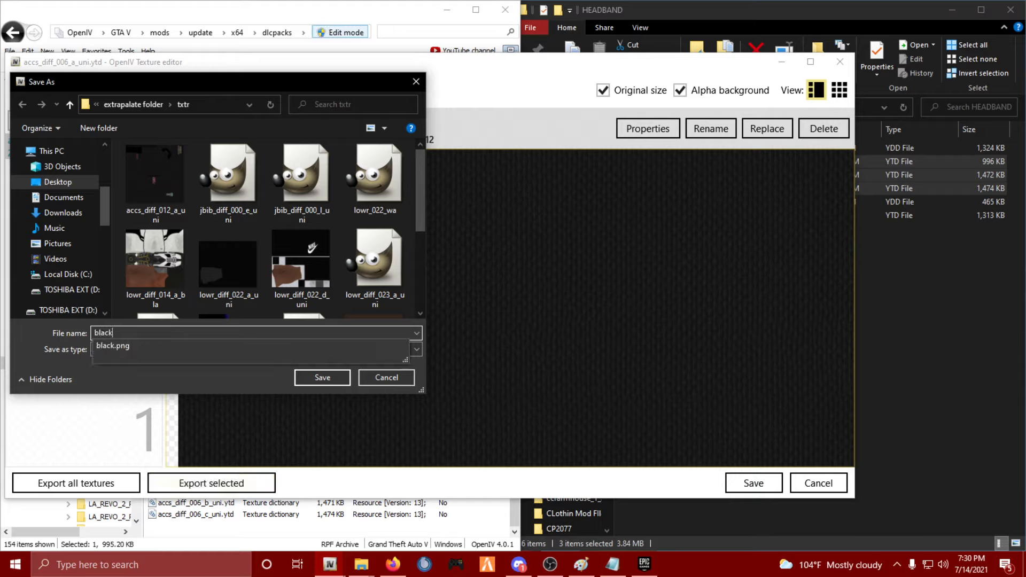
pyautogui.click(27, 379)
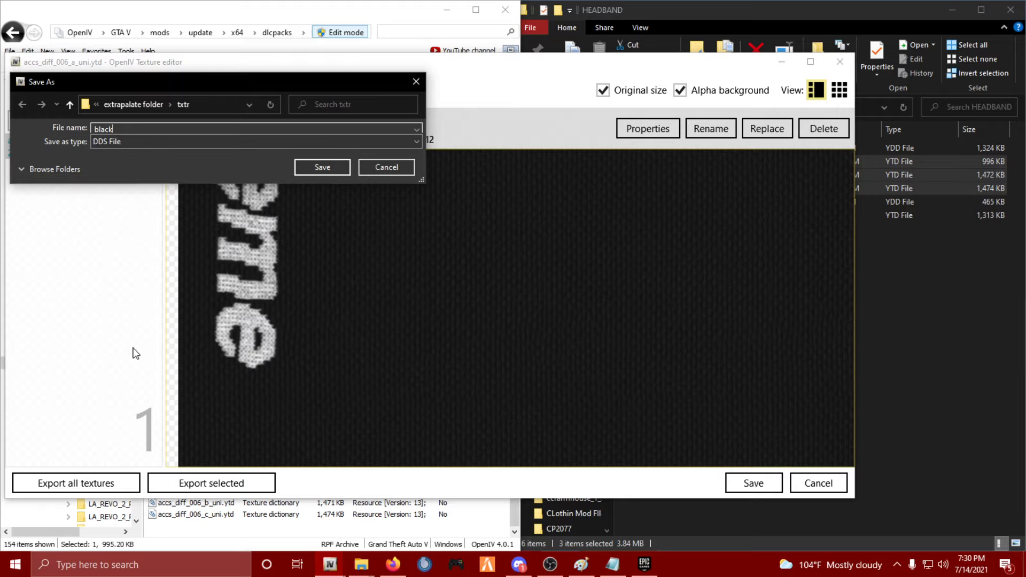
pyautogui.click(66, 170)
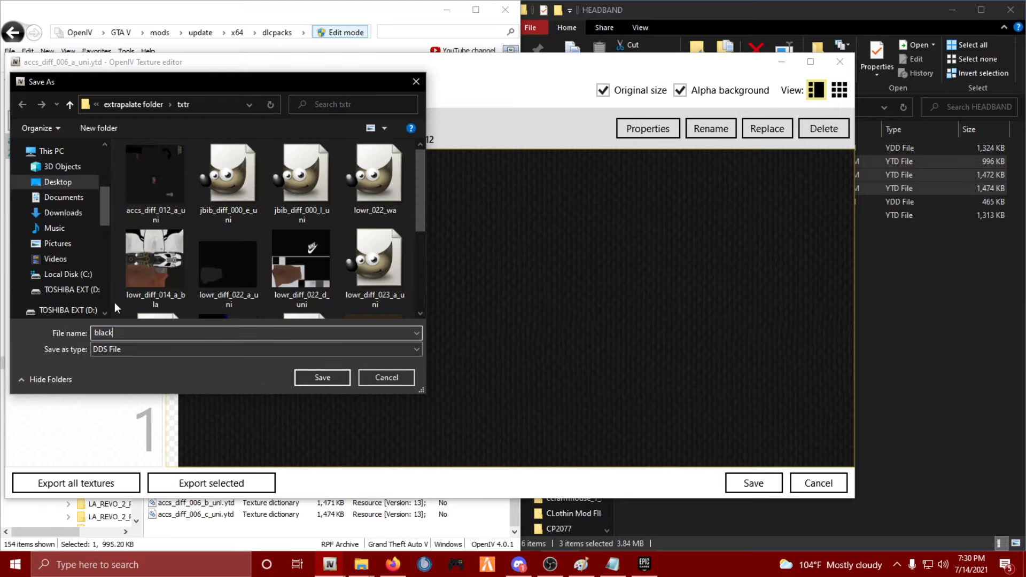
pyautogui.click(121, 350)
pyautogui.click(118, 367)
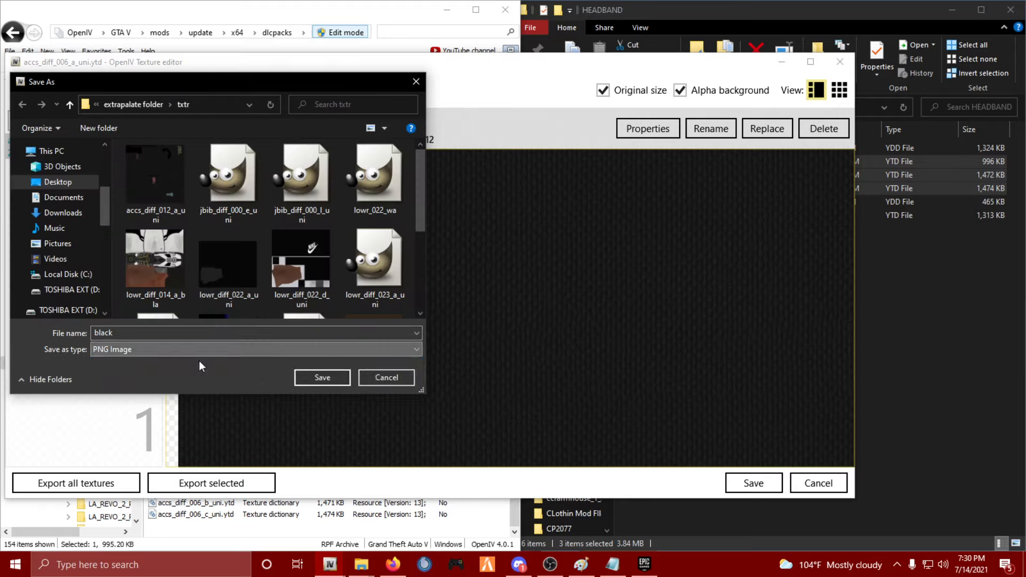
pyautogui.click(317, 369)
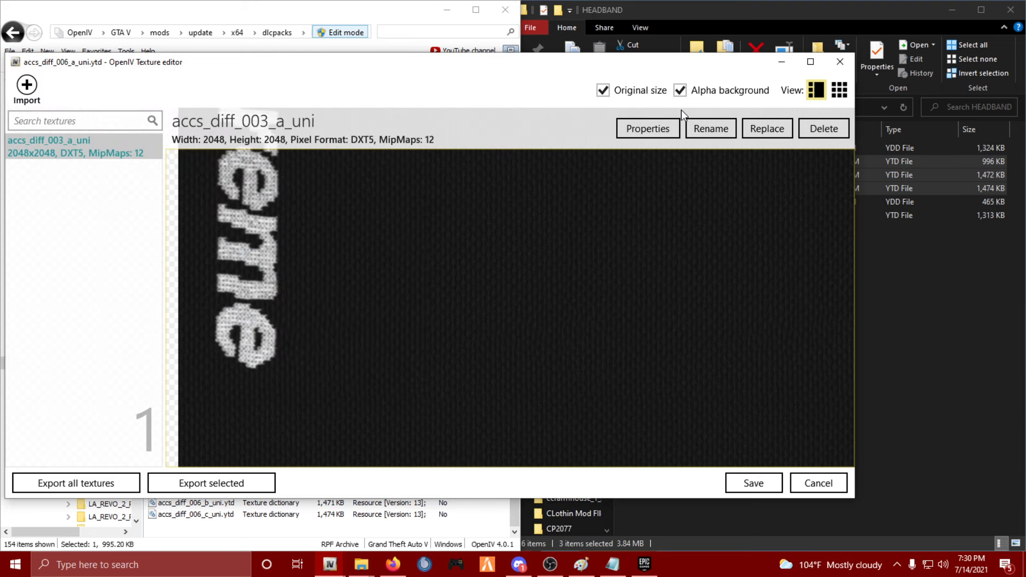
pyautogui.click(850, 64)
# Export the red headband texture from accs_diff_006_b_uni.ytd to the txtr folder as a PNG image named red.
pyautogui.click(213, 502)
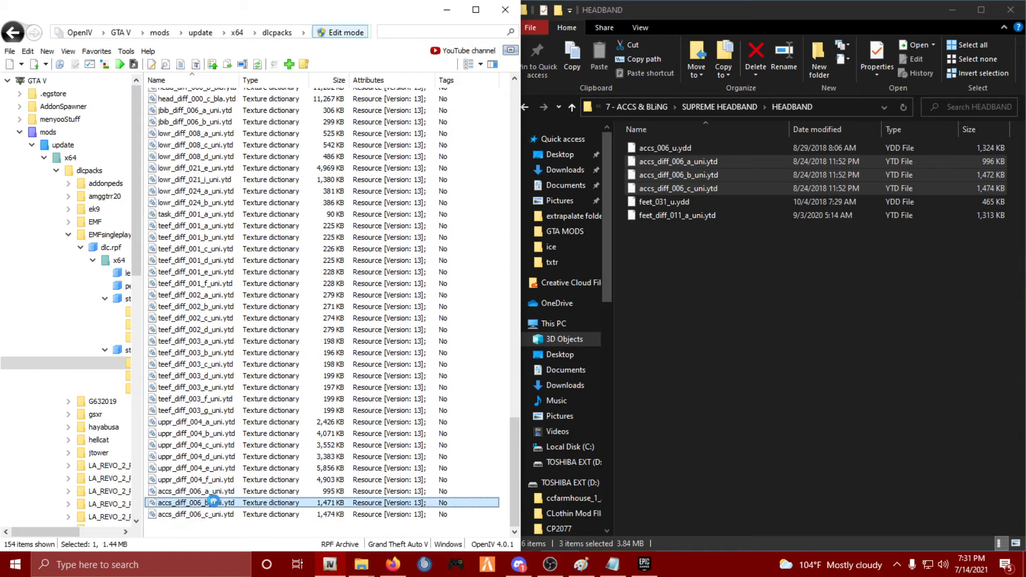
pyautogui.doubleClick(213, 503)
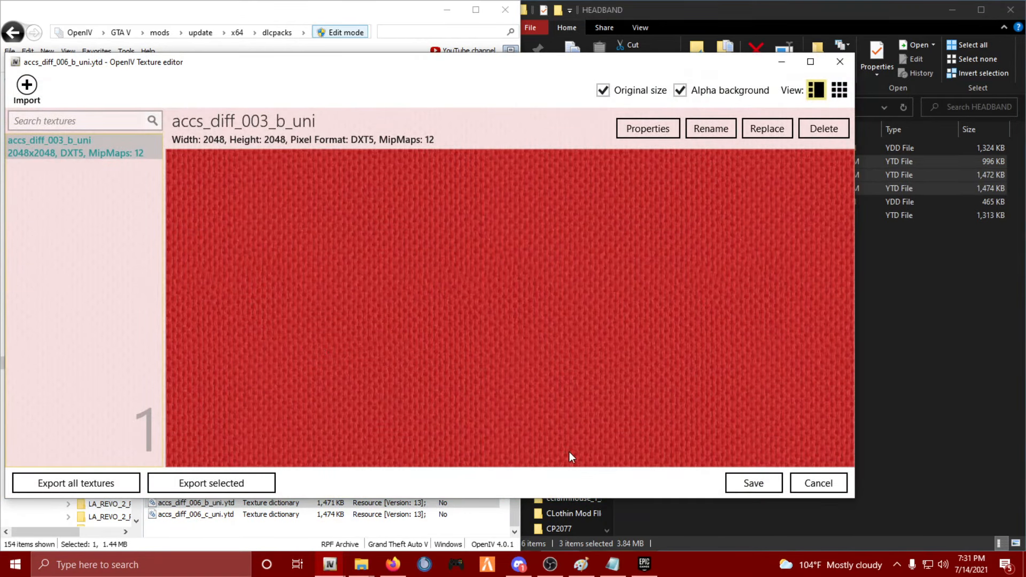
pyautogui.click(226, 485)
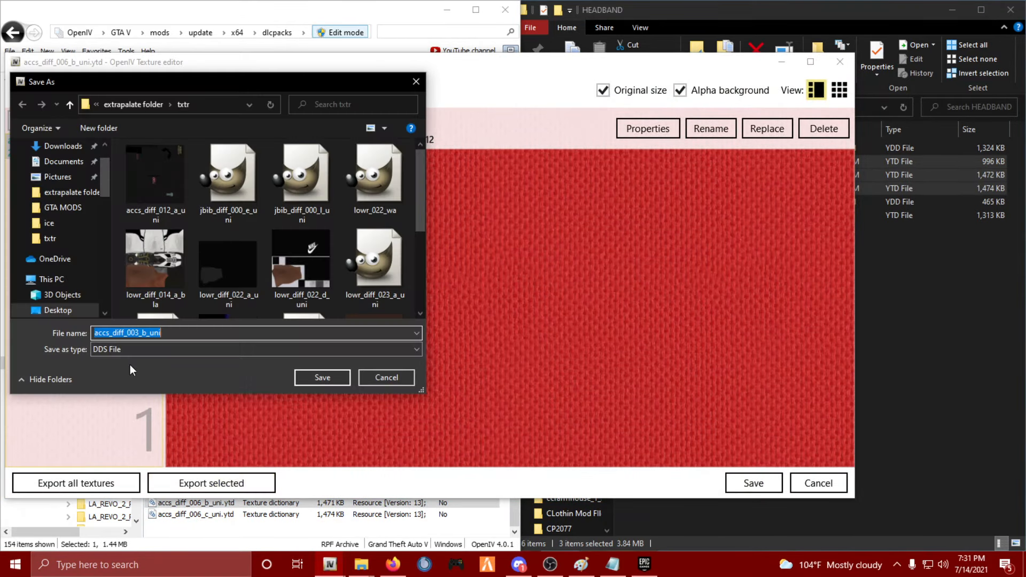
pyautogui.write('red')
pyautogui.click(130, 351)
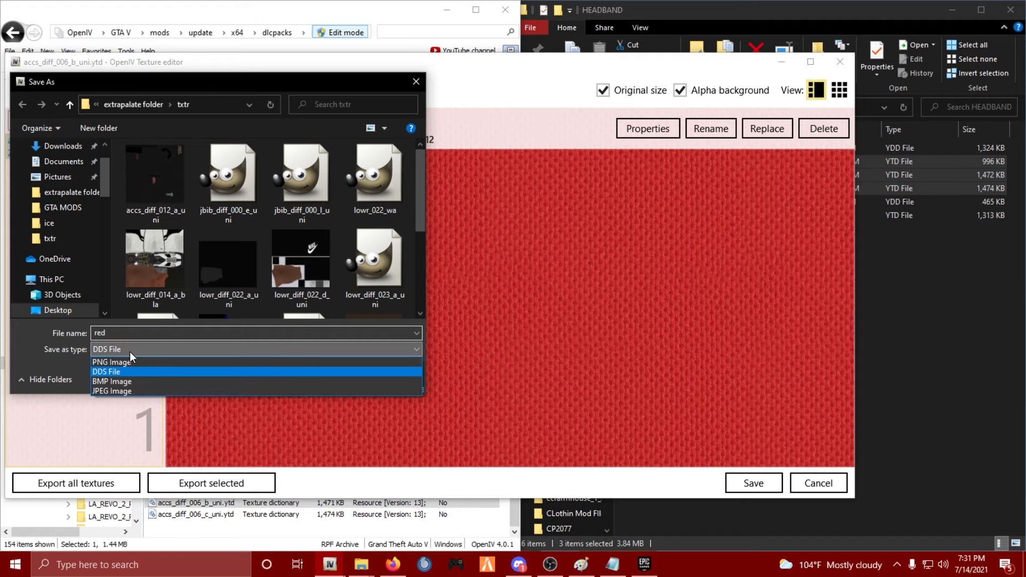
pyautogui.click(130, 361)
pyautogui.click(321, 377)
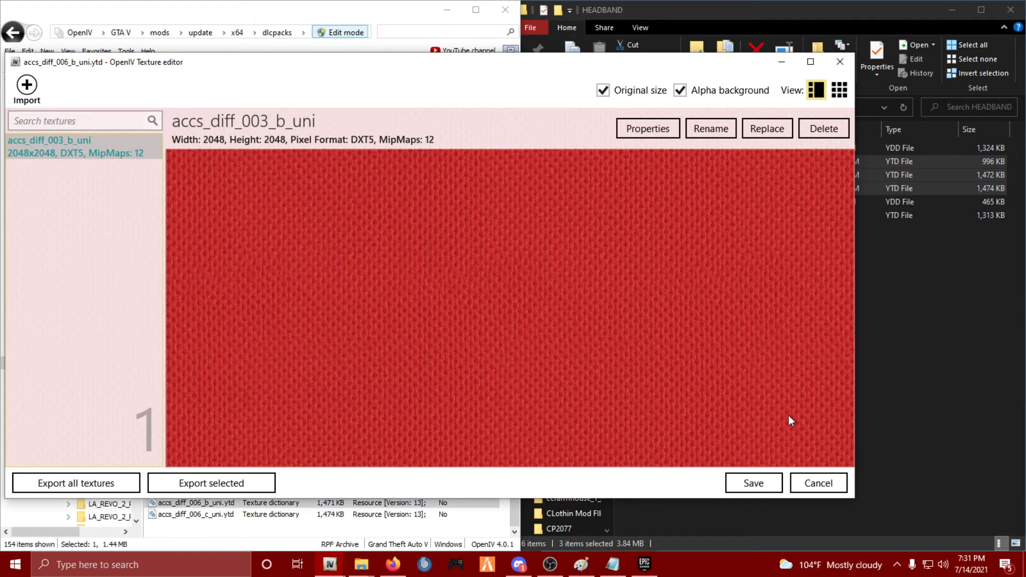
pyautogui.click(805, 482)
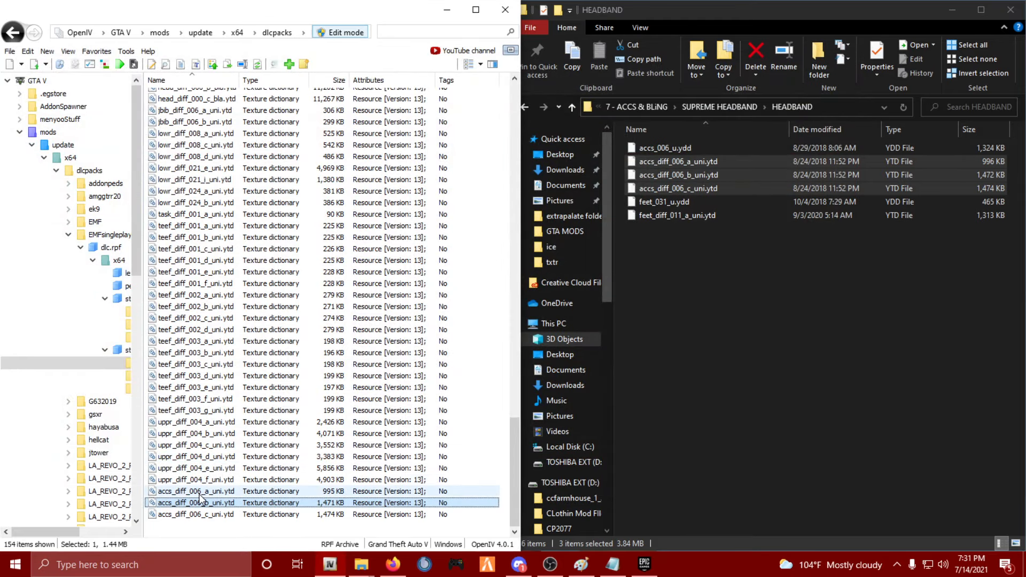
# Replace the texture in accs_diff_006_a_uni.ytd with the red image from the txtr folder and save the texture dictionary.
pyautogui.doubleClick(211, 491)
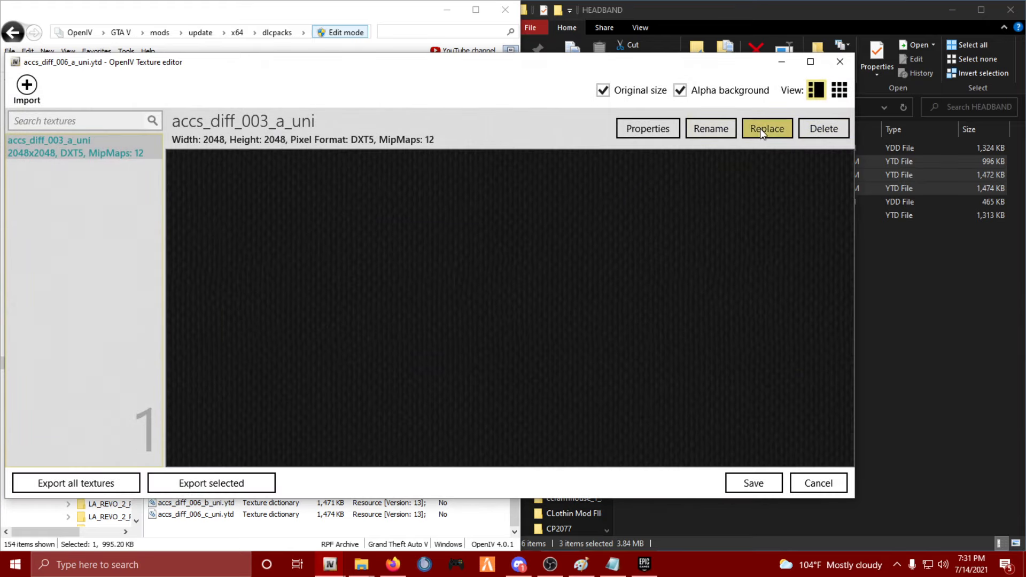
pyautogui.click(760, 129)
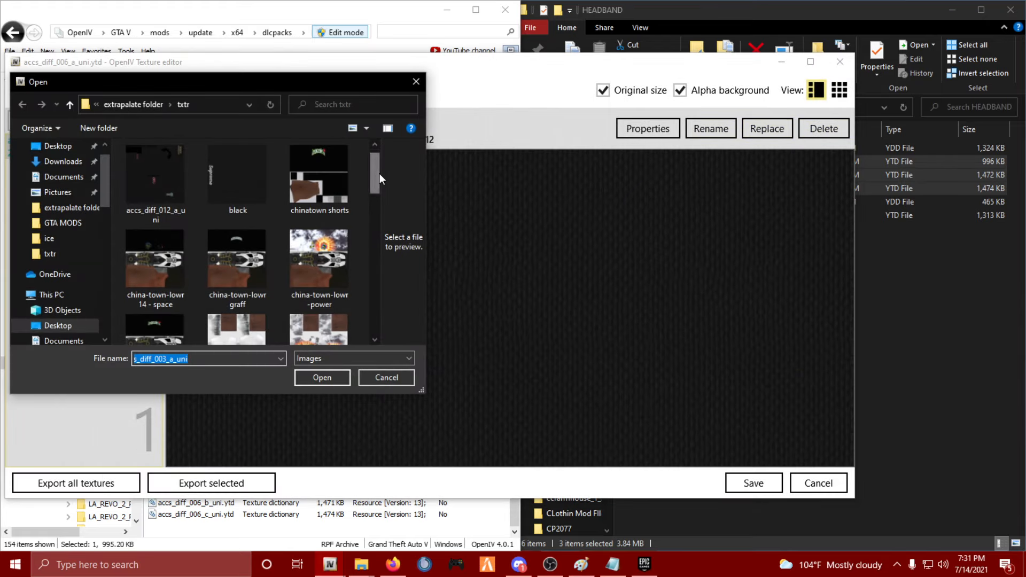
pyautogui.moveTo(379, 178); pyautogui.dragTo(379, 299)
pyautogui.click(165, 296)
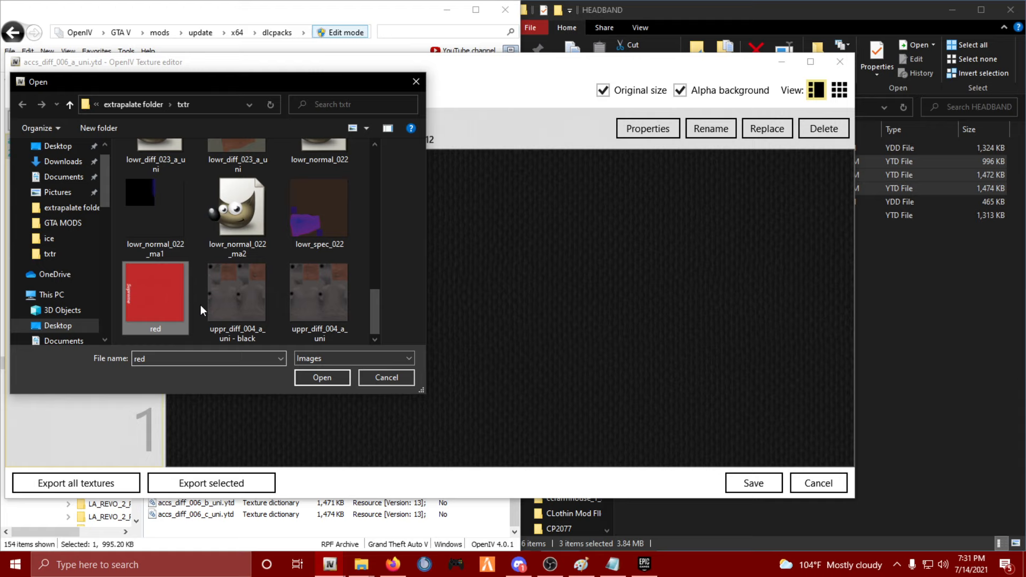
pyautogui.click(321, 377)
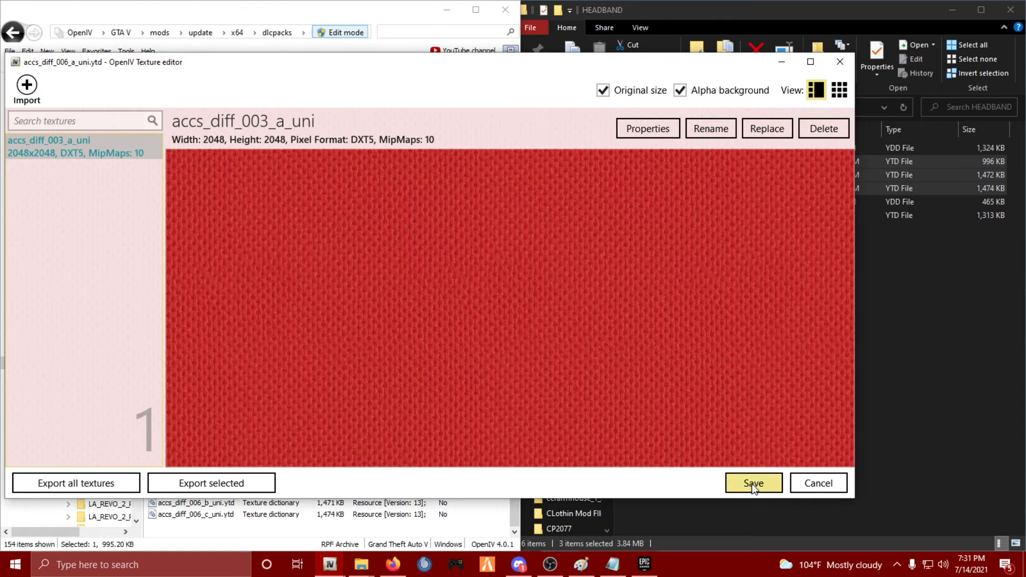
pyautogui.click(752, 483)
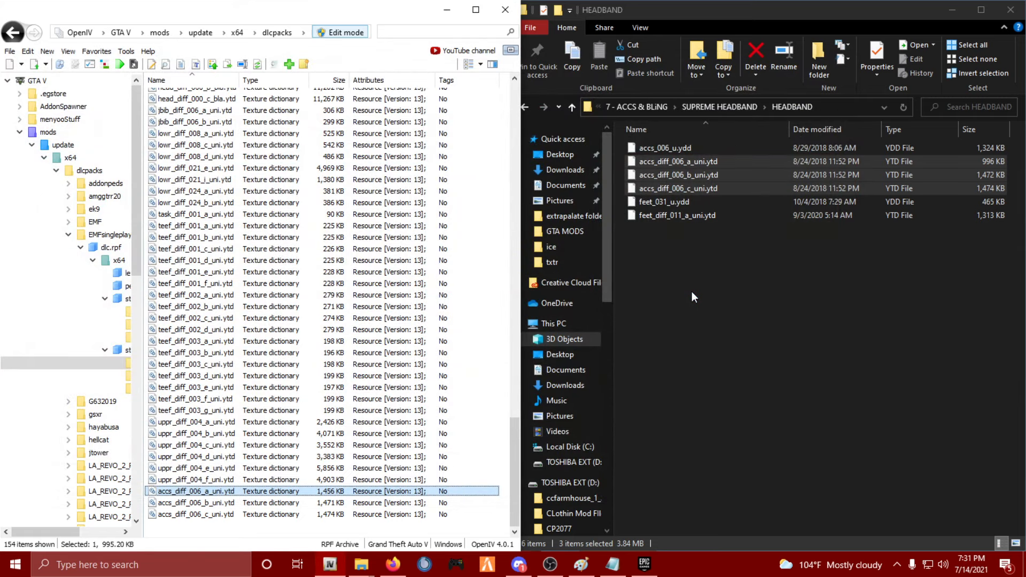
# Look through the hidden gift folder of the SUPREME HEADBAND mod and go back to the 7 - ACCS & BLiNG folder.
pyautogui.click(692, 291)
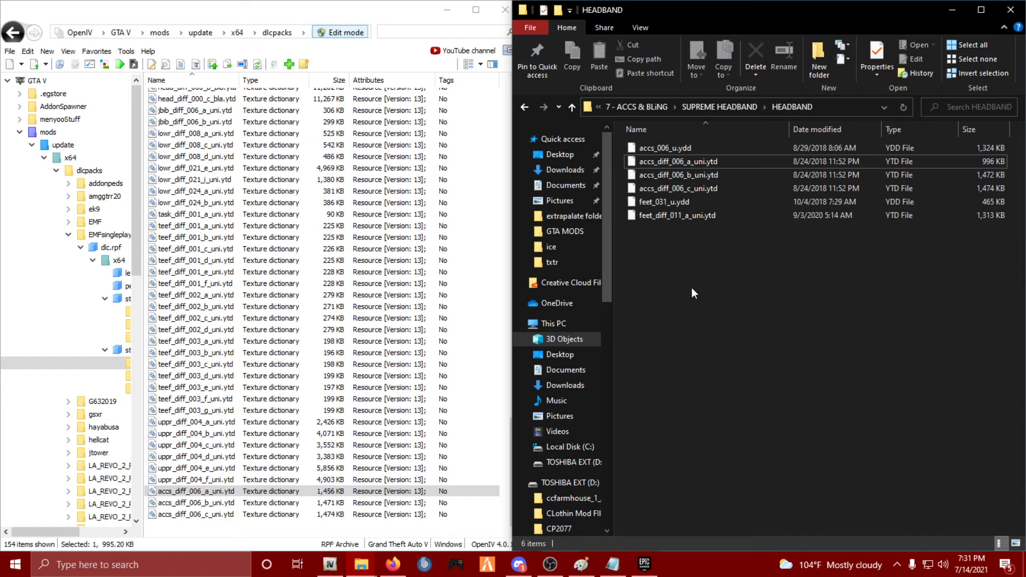
pyautogui.click(698, 151)
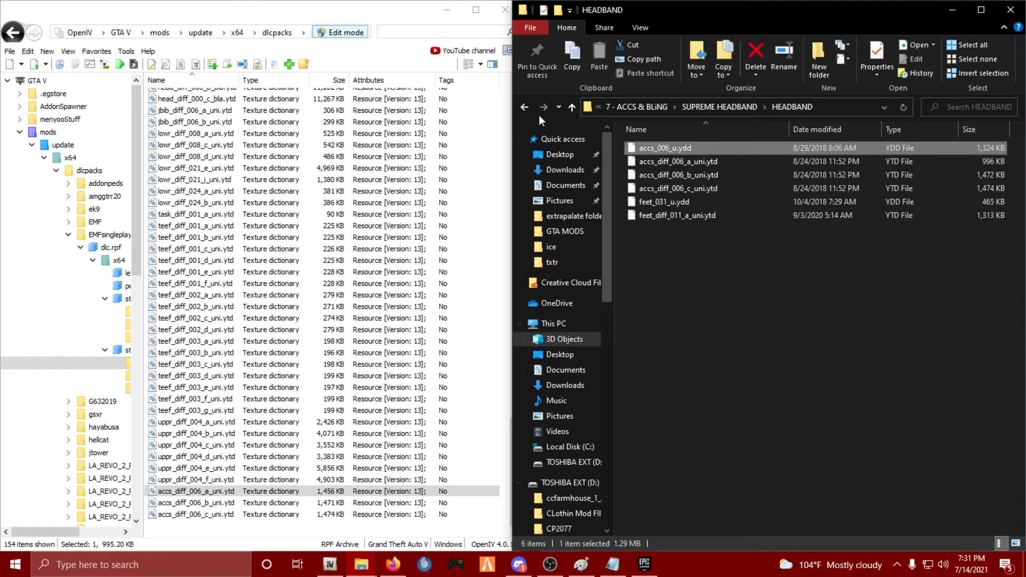
pyautogui.click(523, 107)
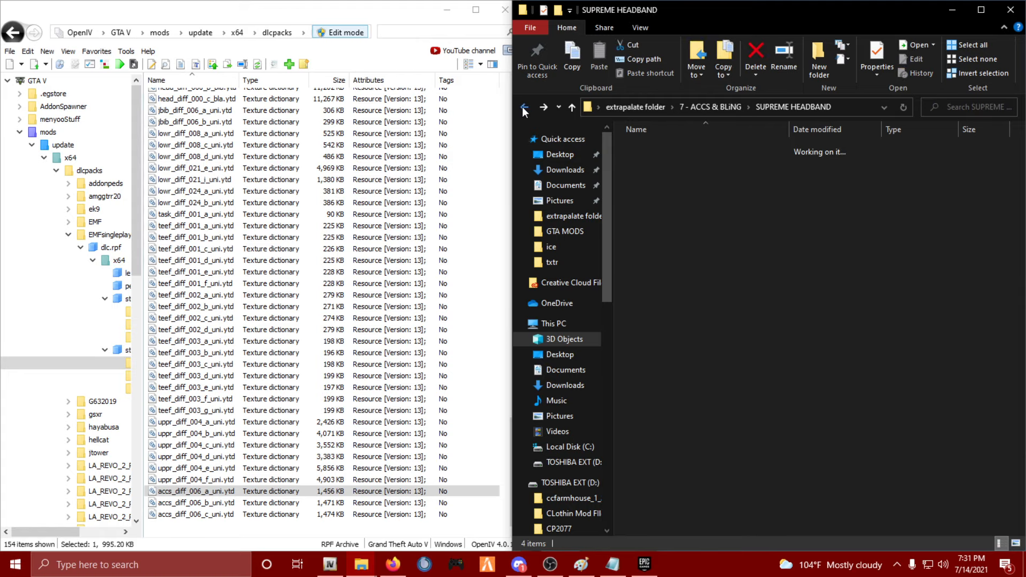
pyautogui.doubleClick(644, 162)
pyautogui.hotkey('ctrl', 'a')
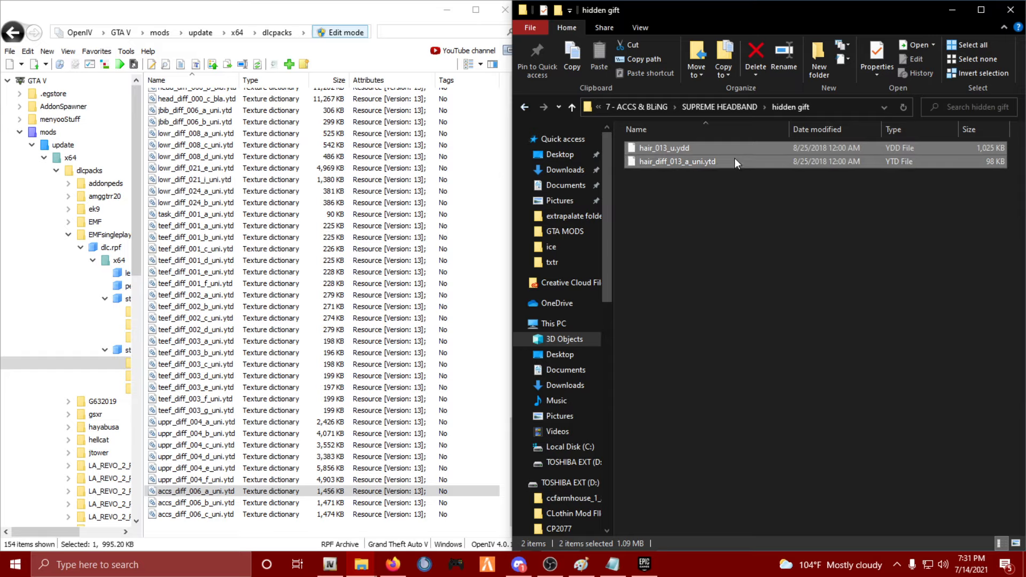
pyautogui.click(525, 108)
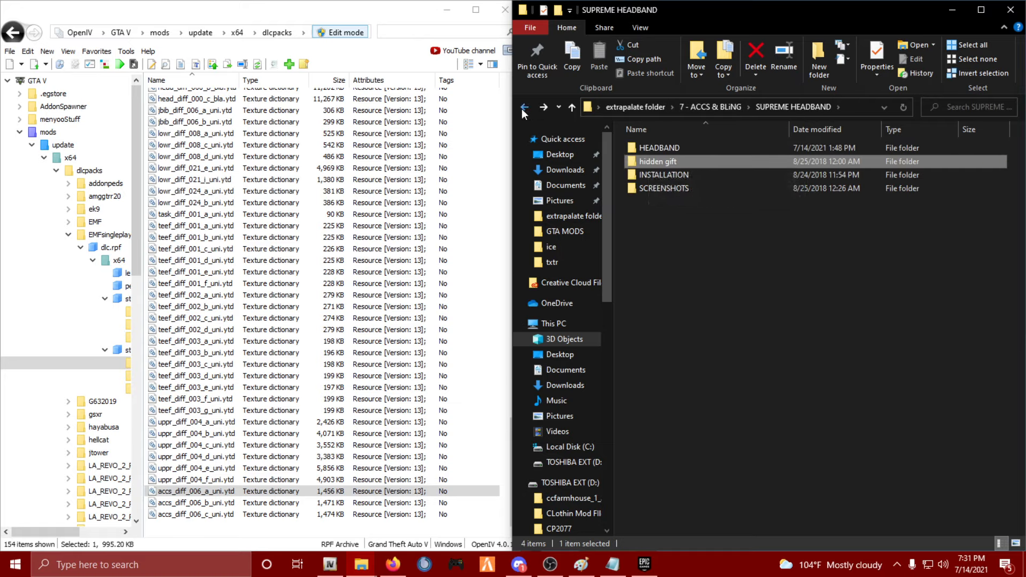
pyautogui.click(523, 108)
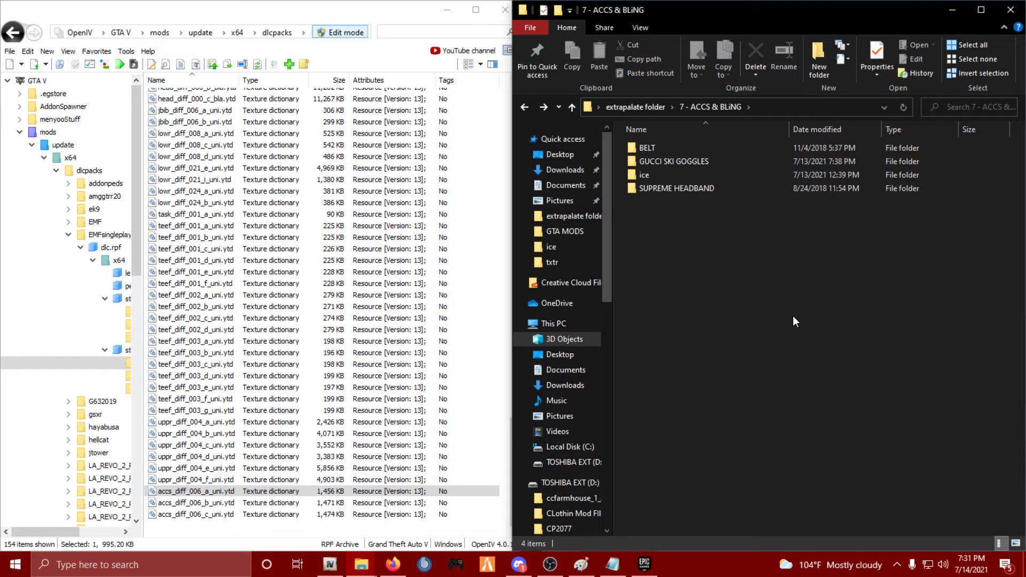